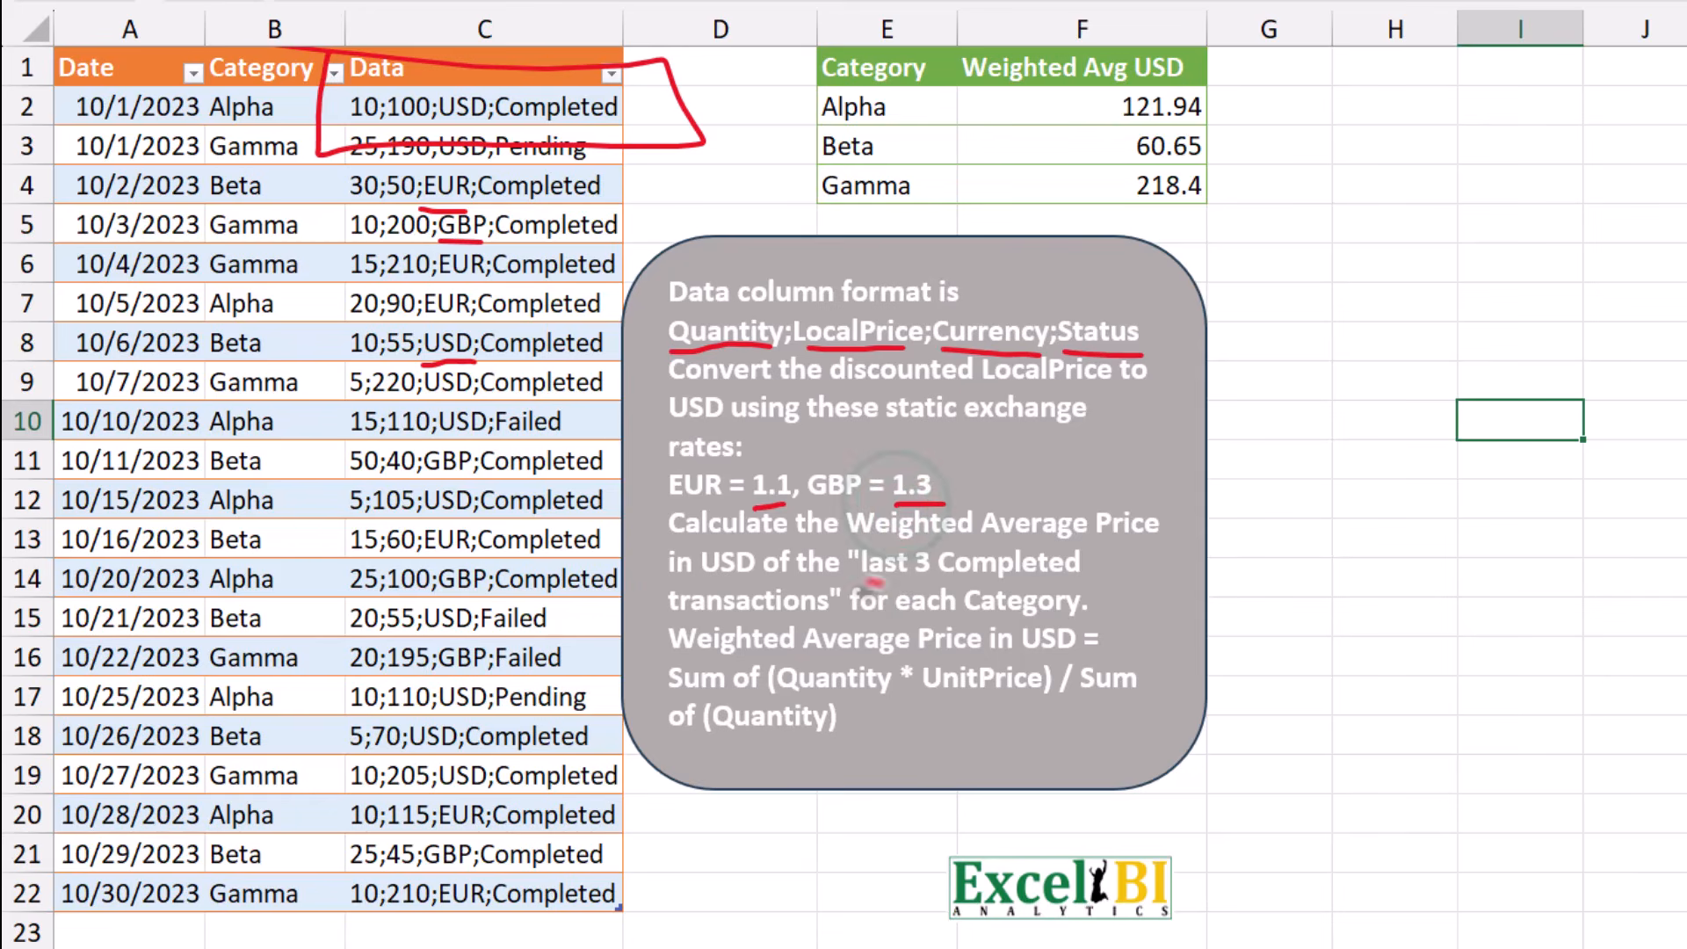
{"action": "left_click_drag", "start_coordinate": [861, 581], "coordinate": [1087, 581]}
{"action": "left_click_drag", "start_coordinate": [498, 442], "coordinate": [543, 413]}
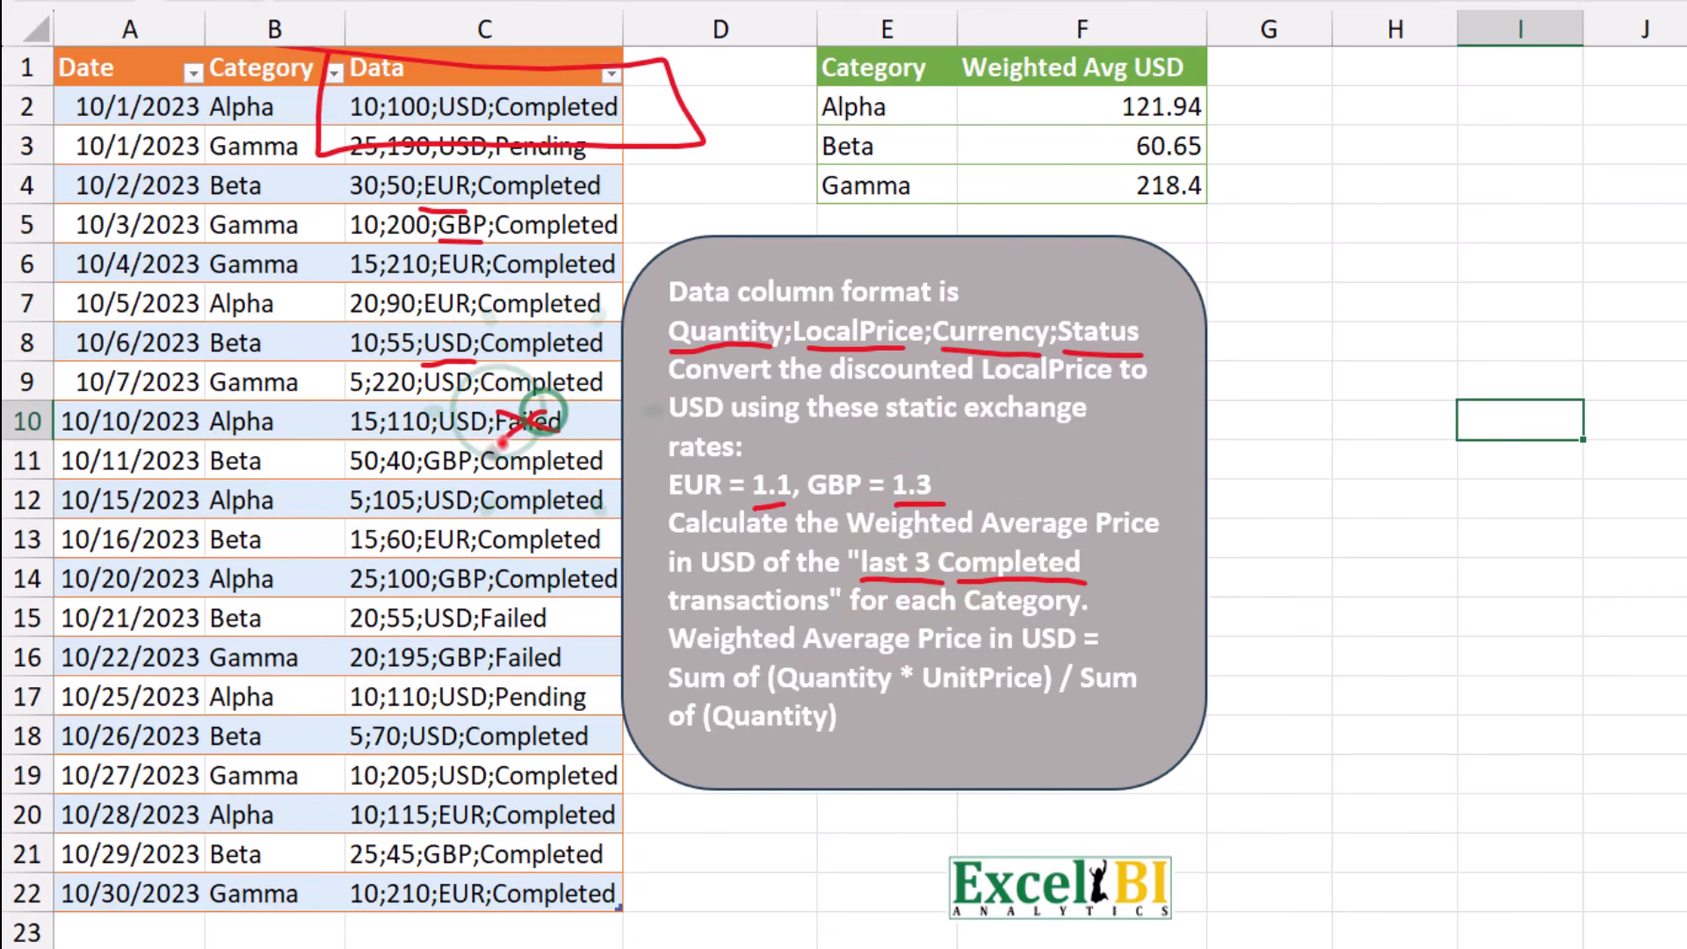
{"action": "mouse_move", "coordinate": [528, 604]}
{"action": "left_mouse_down"}
{"action": "mouse_move", "coordinate": [487, 619]}
{"action": "mouse_move", "coordinate": [528, 620]}
{"action": "left_mouse_up"}
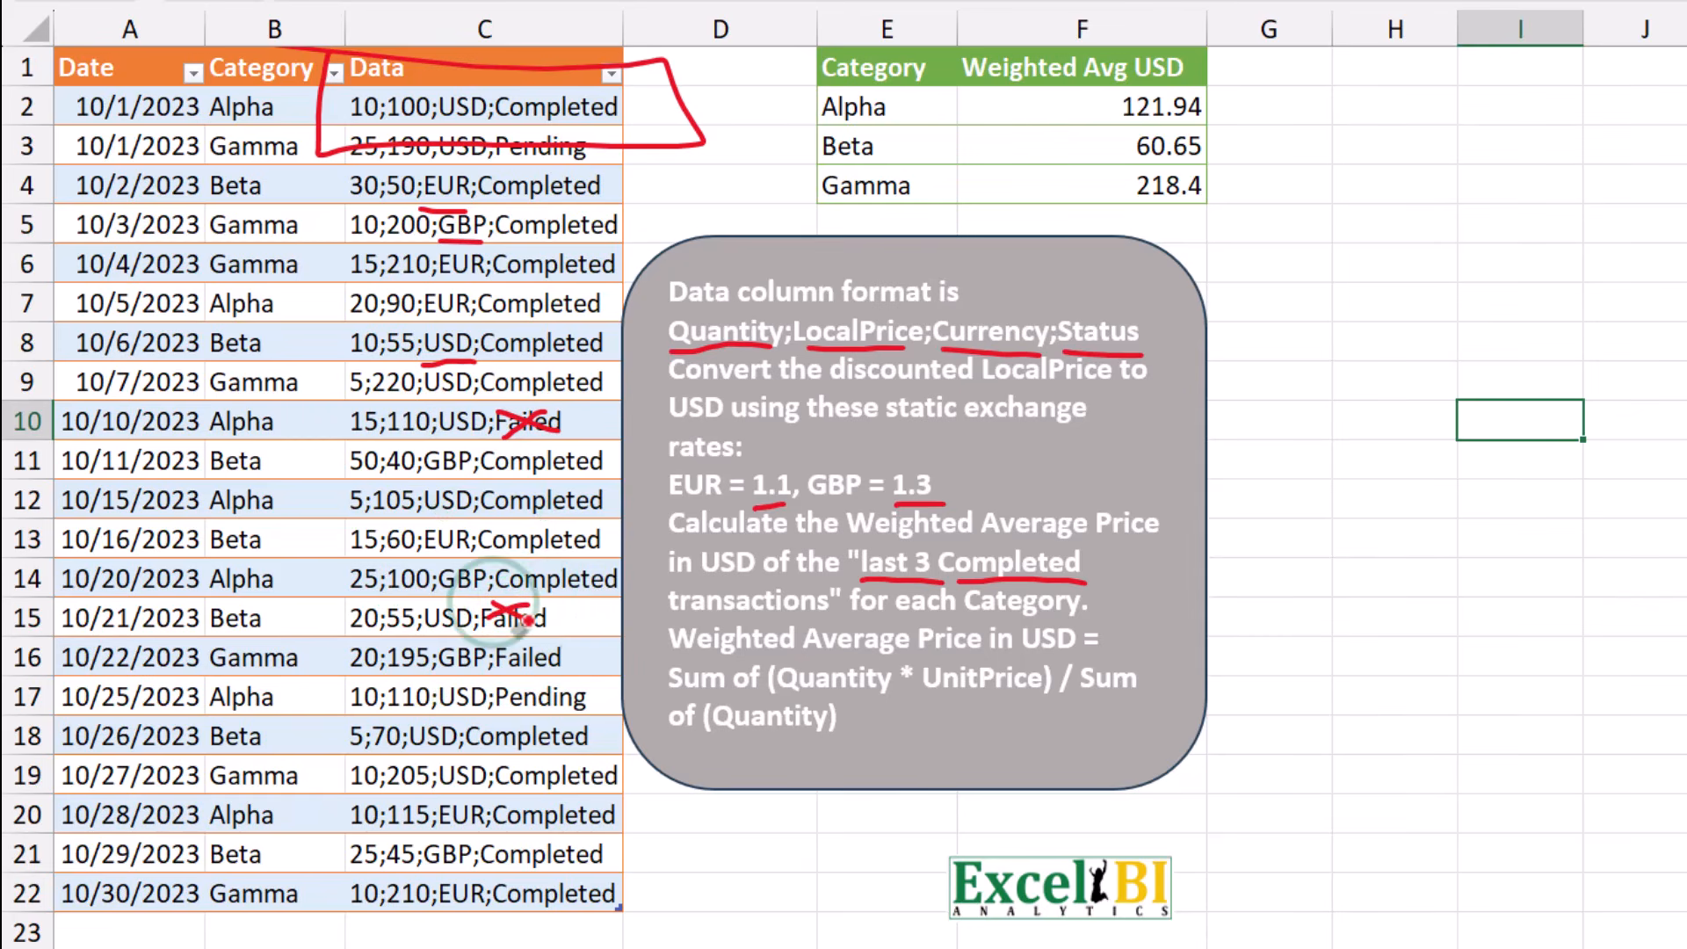
{"action": "mouse_move", "coordinate": [668, 650]}
{"action": "left_mouse_down"}
{"action": "mouse_move", "coordinate": [892, 675]}
{"action": "mouse_move", "coordinate": [672, 606]}
{"action": "left_mouse_up"}
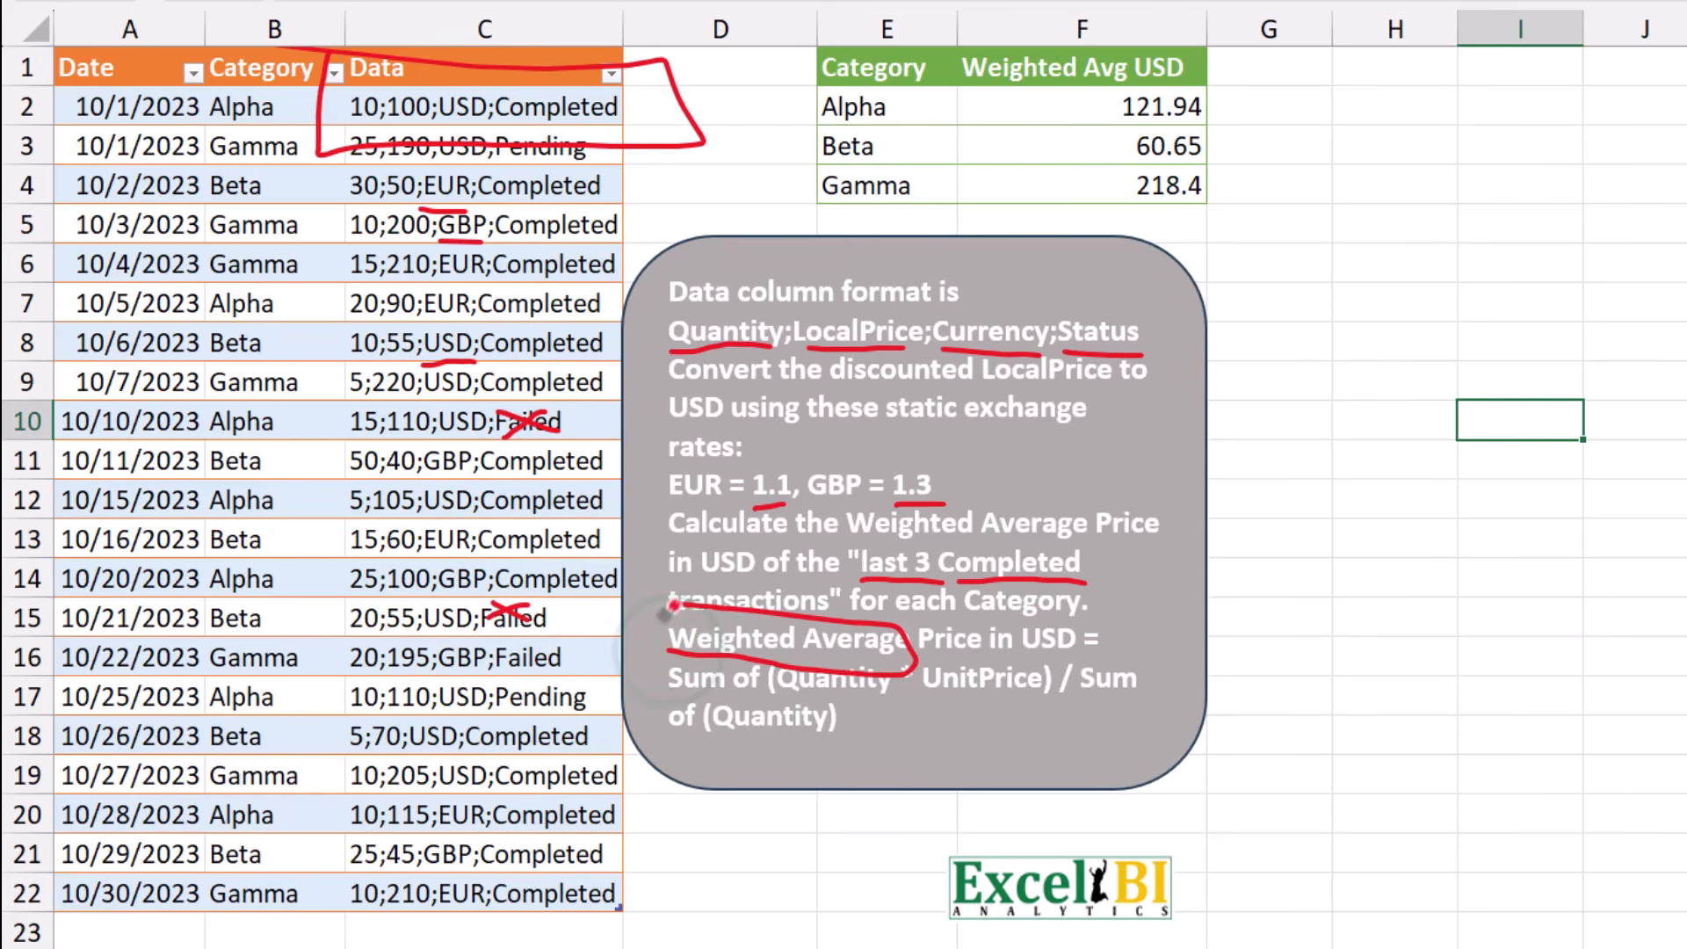
{"action": "mouse_move", "coordinate": [1092, 78]}
{"action": "left_mouse_down"}
{"action": "mouse_move", "coordinate": [1231, 105]}
{"action": "mouse_move", "coordinate": [1105, 75]}
{"action": "left_mouse_up"}
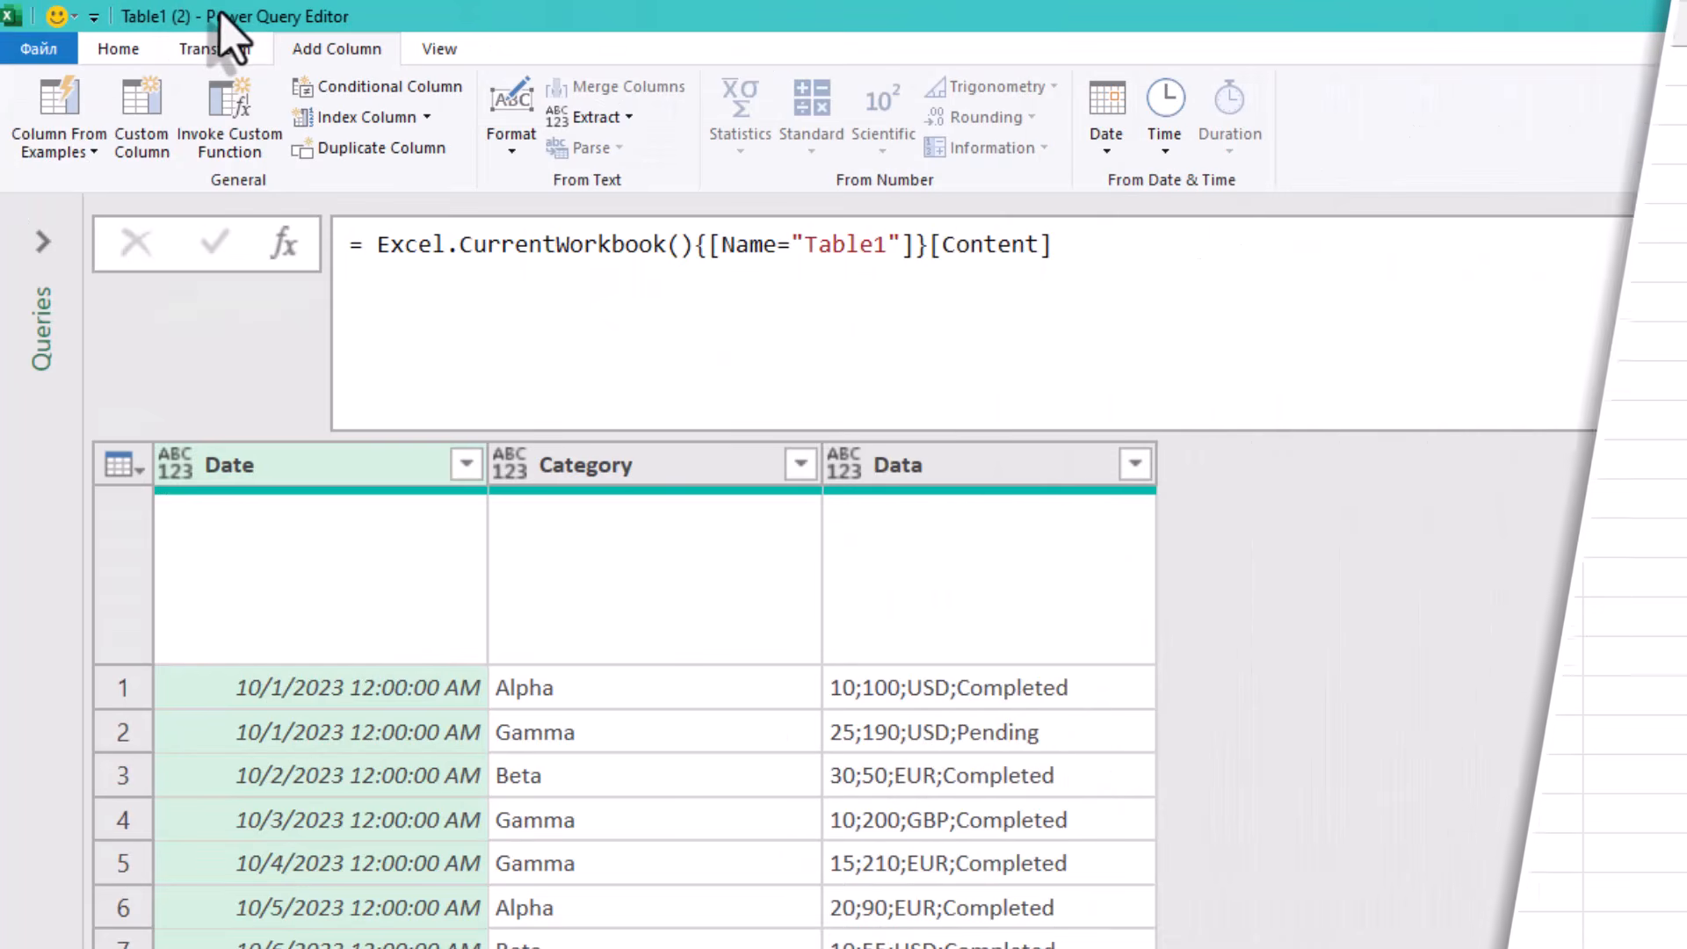
- Split the Data column by the Semicolon delimiter at each occurrence of the delimiter
{"action": "left_click", "coordinate": [112, 48]}
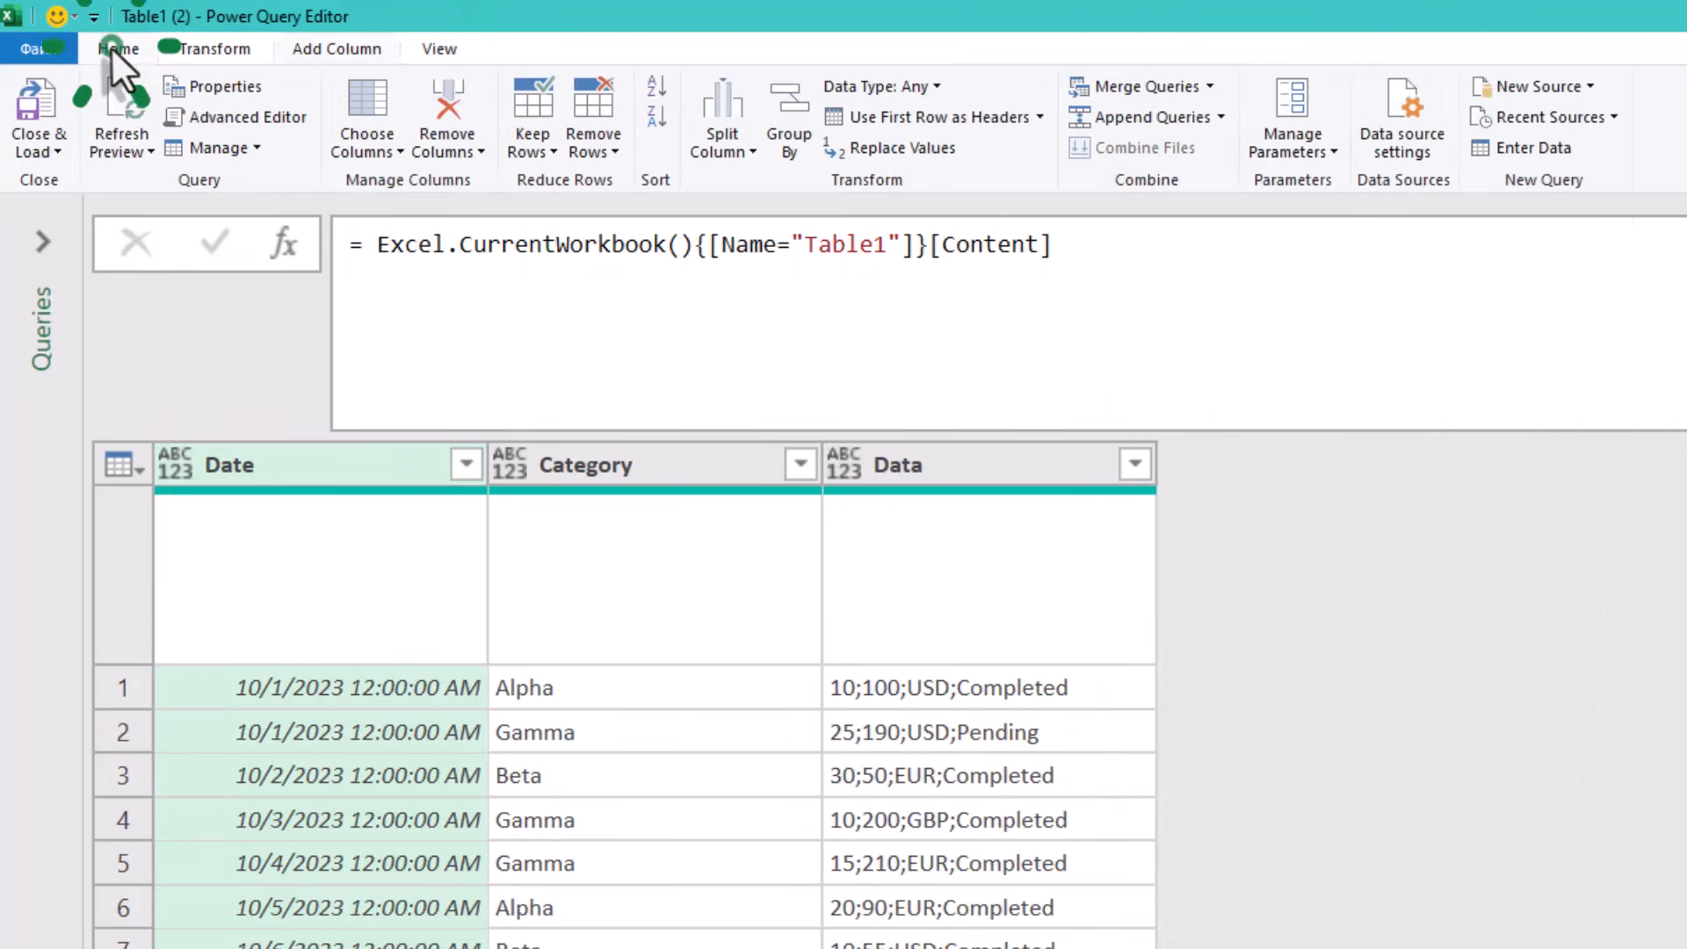
{"action": "left_click", "coordinate": [1030, 466]}
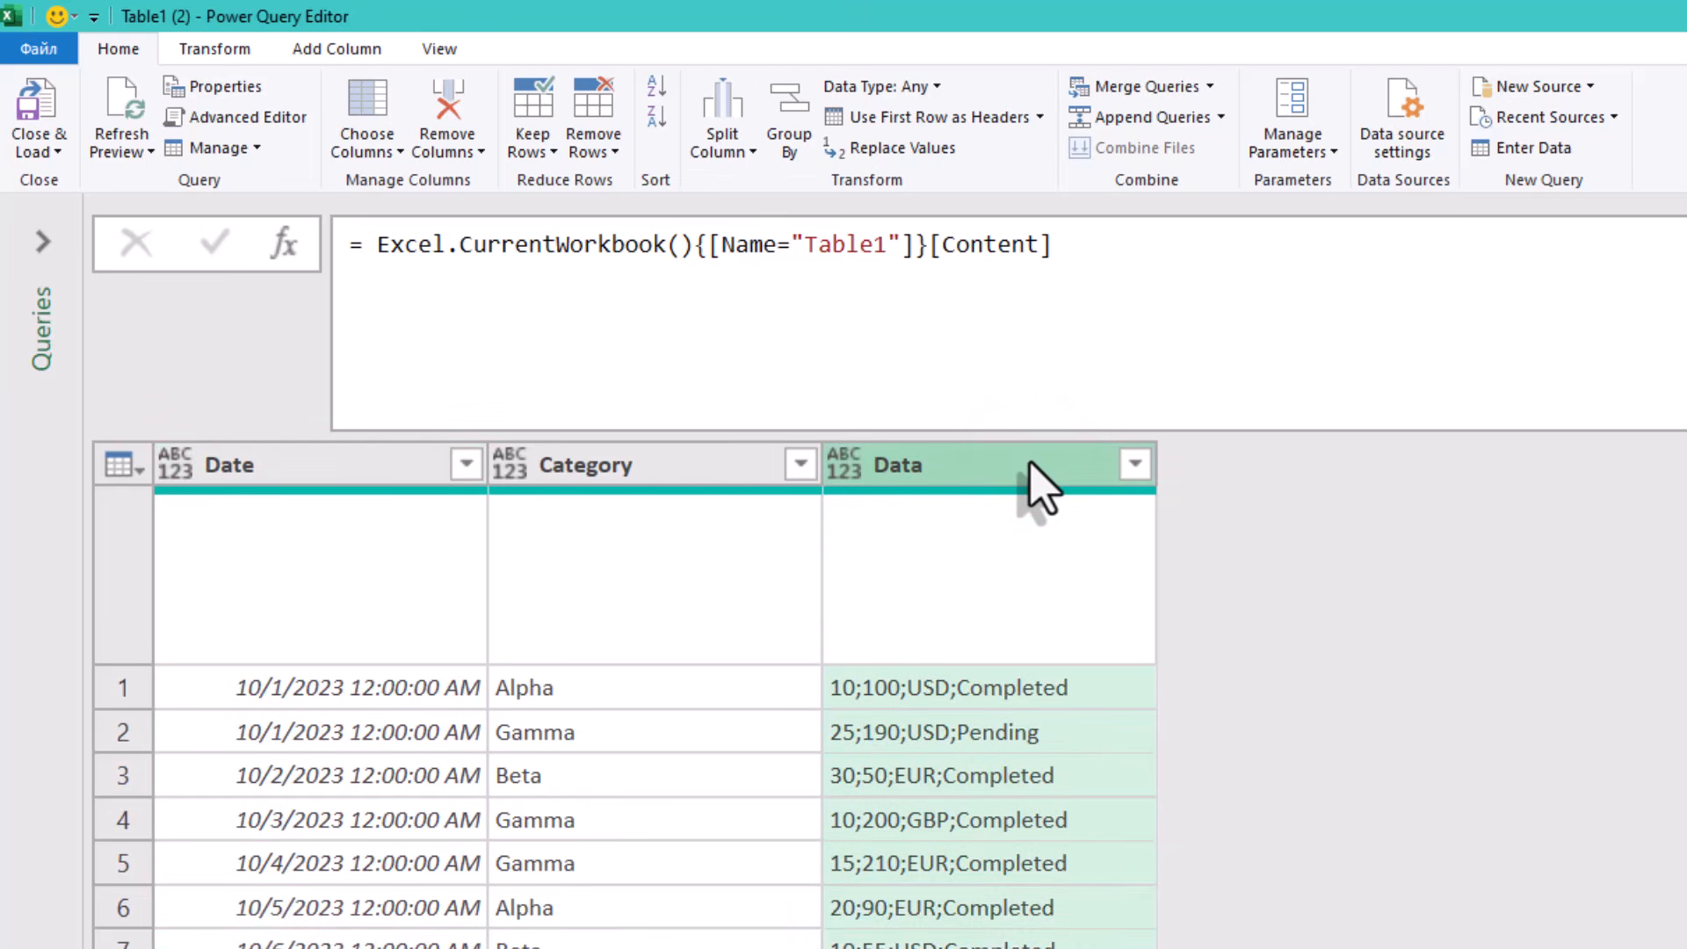
{"action": "left_click", "coordinate": [735, 106]}
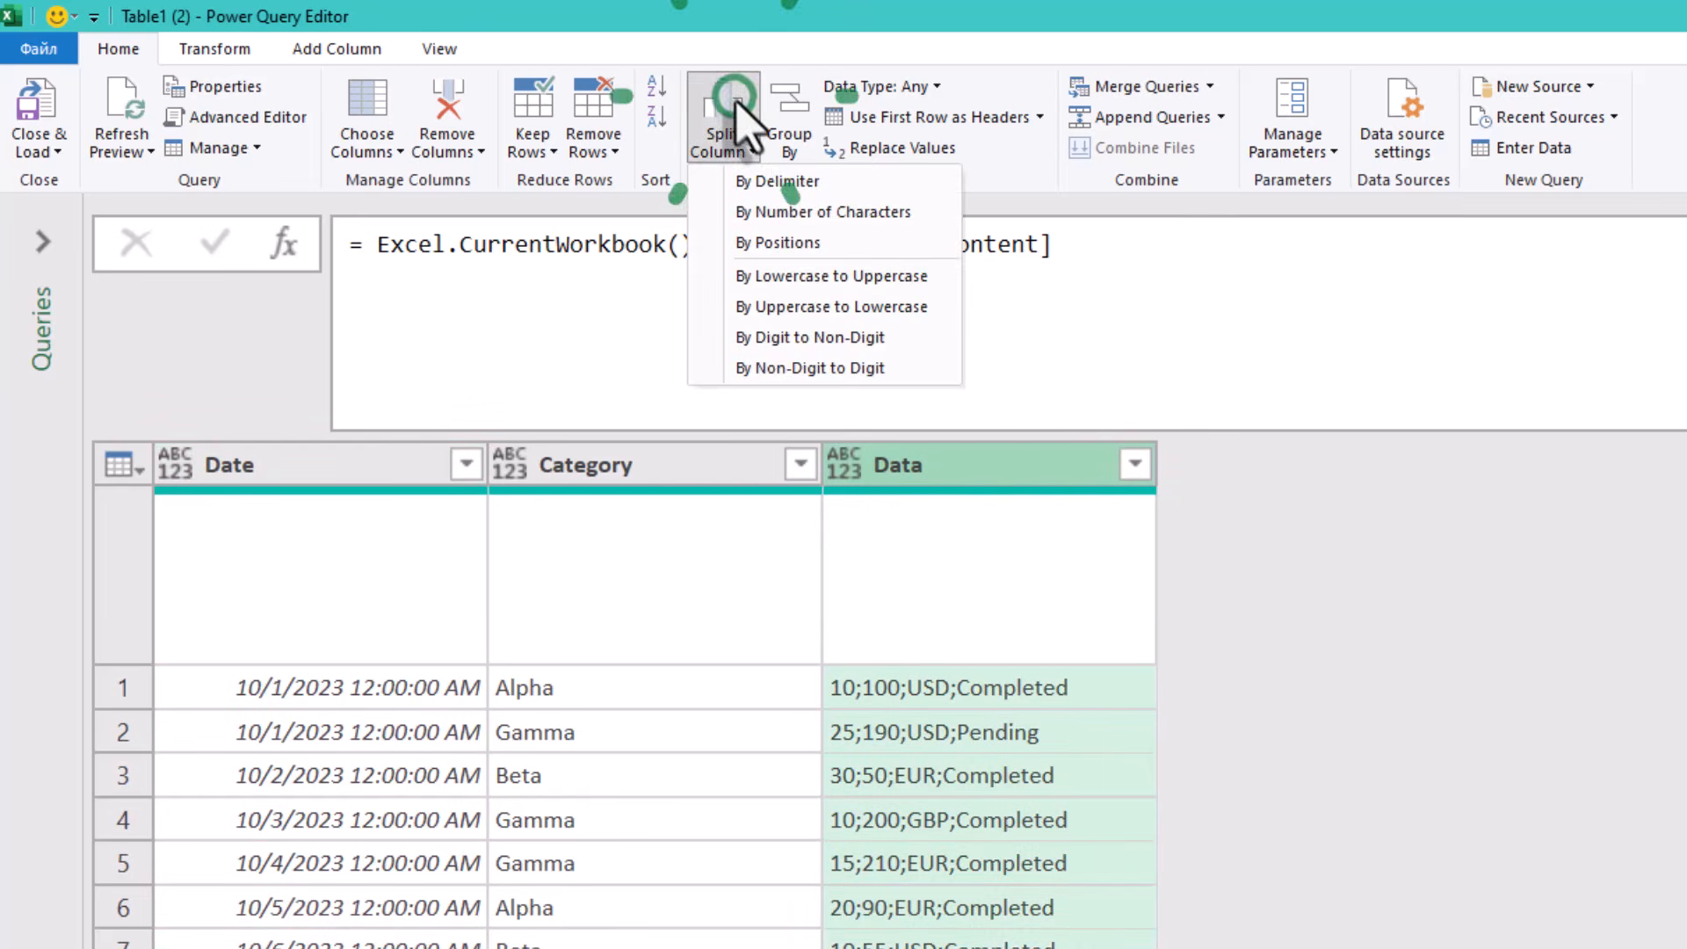
{"action": "left_click", "coordinate": [801, 184]}
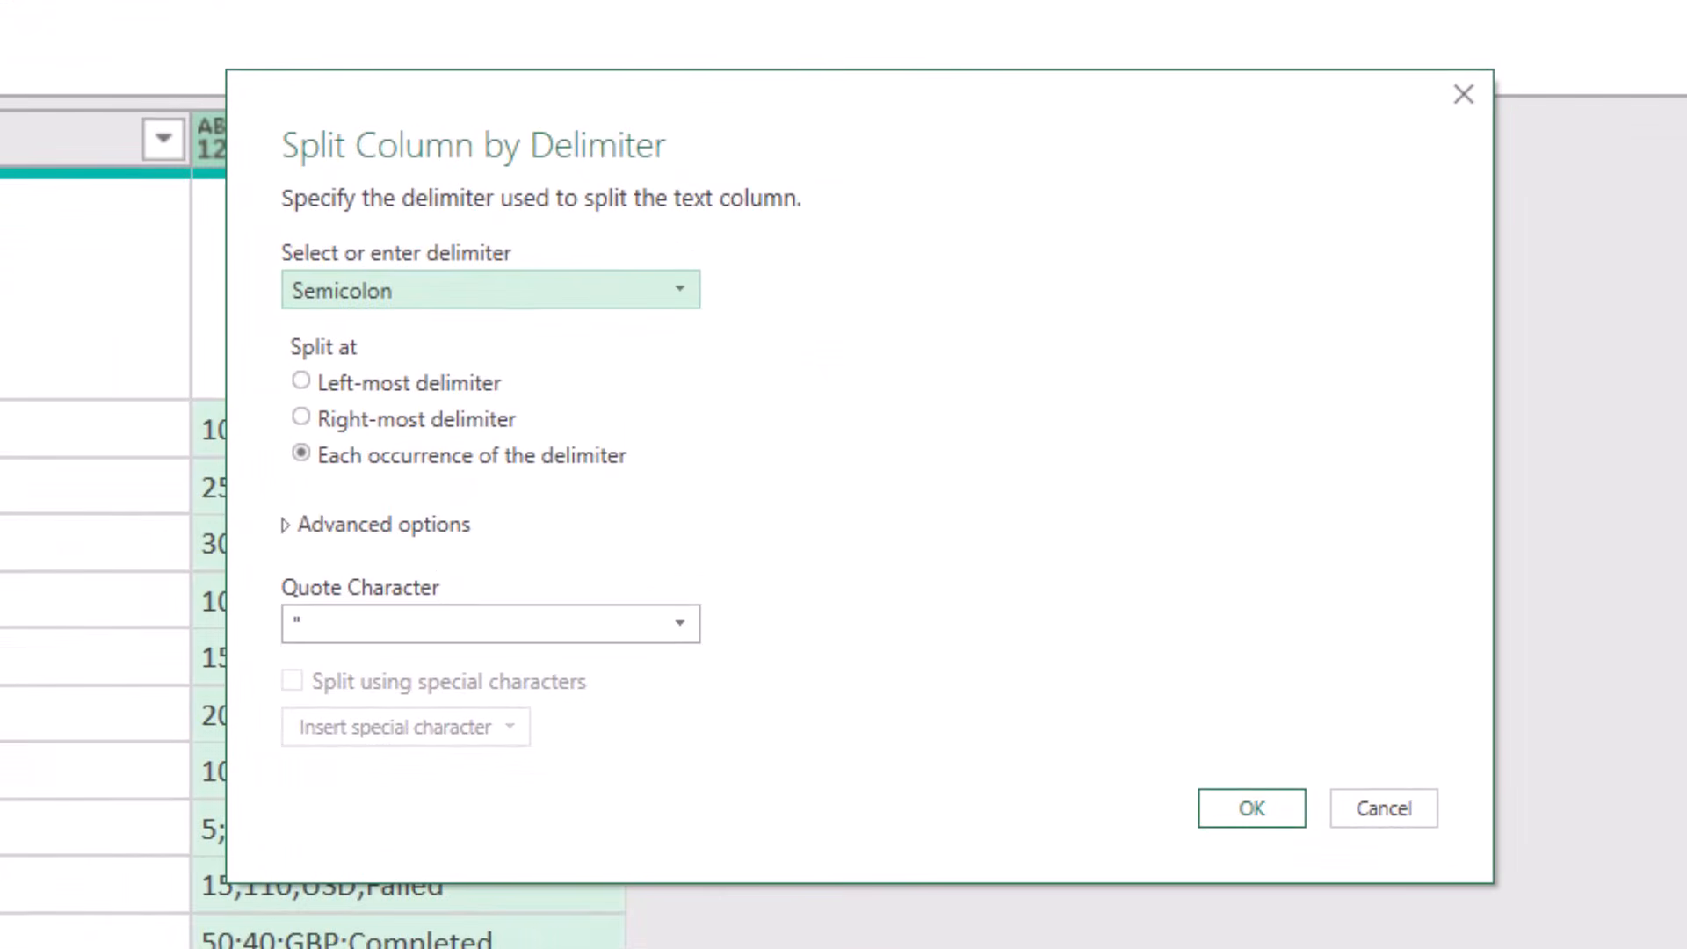
{"action": "left_click", "coordinate": [507, 287]}
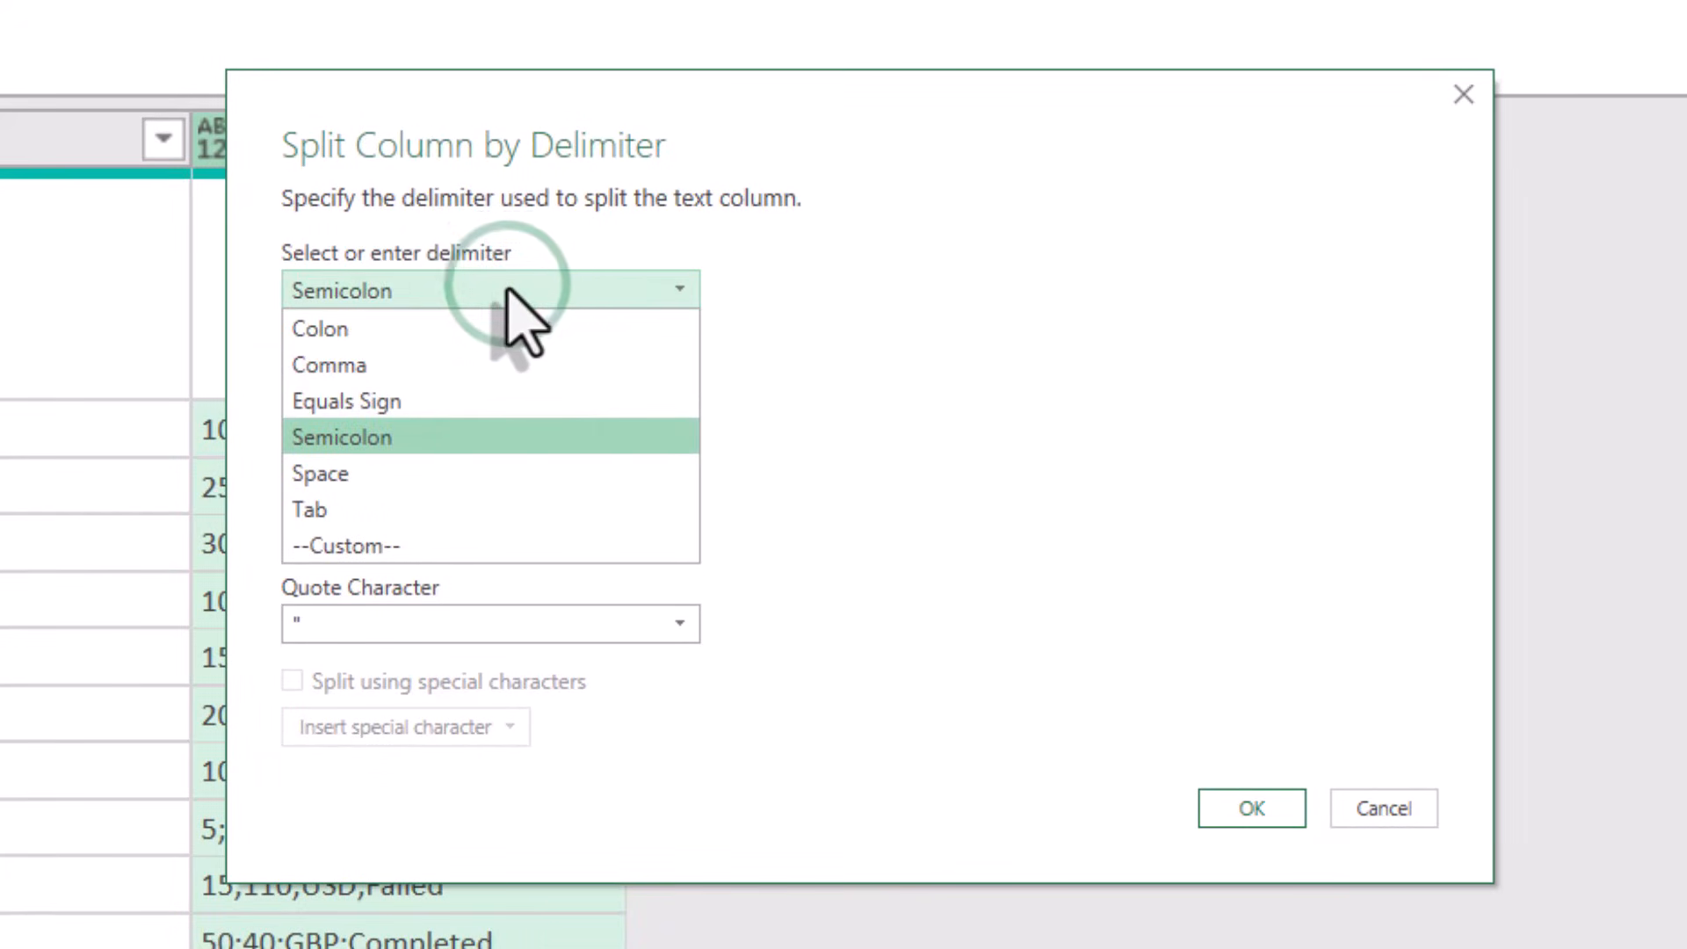
{"action": "left_click", "coordinate": [509, 288]}
{"action": "left_click", "coordinate": [460, 453]}
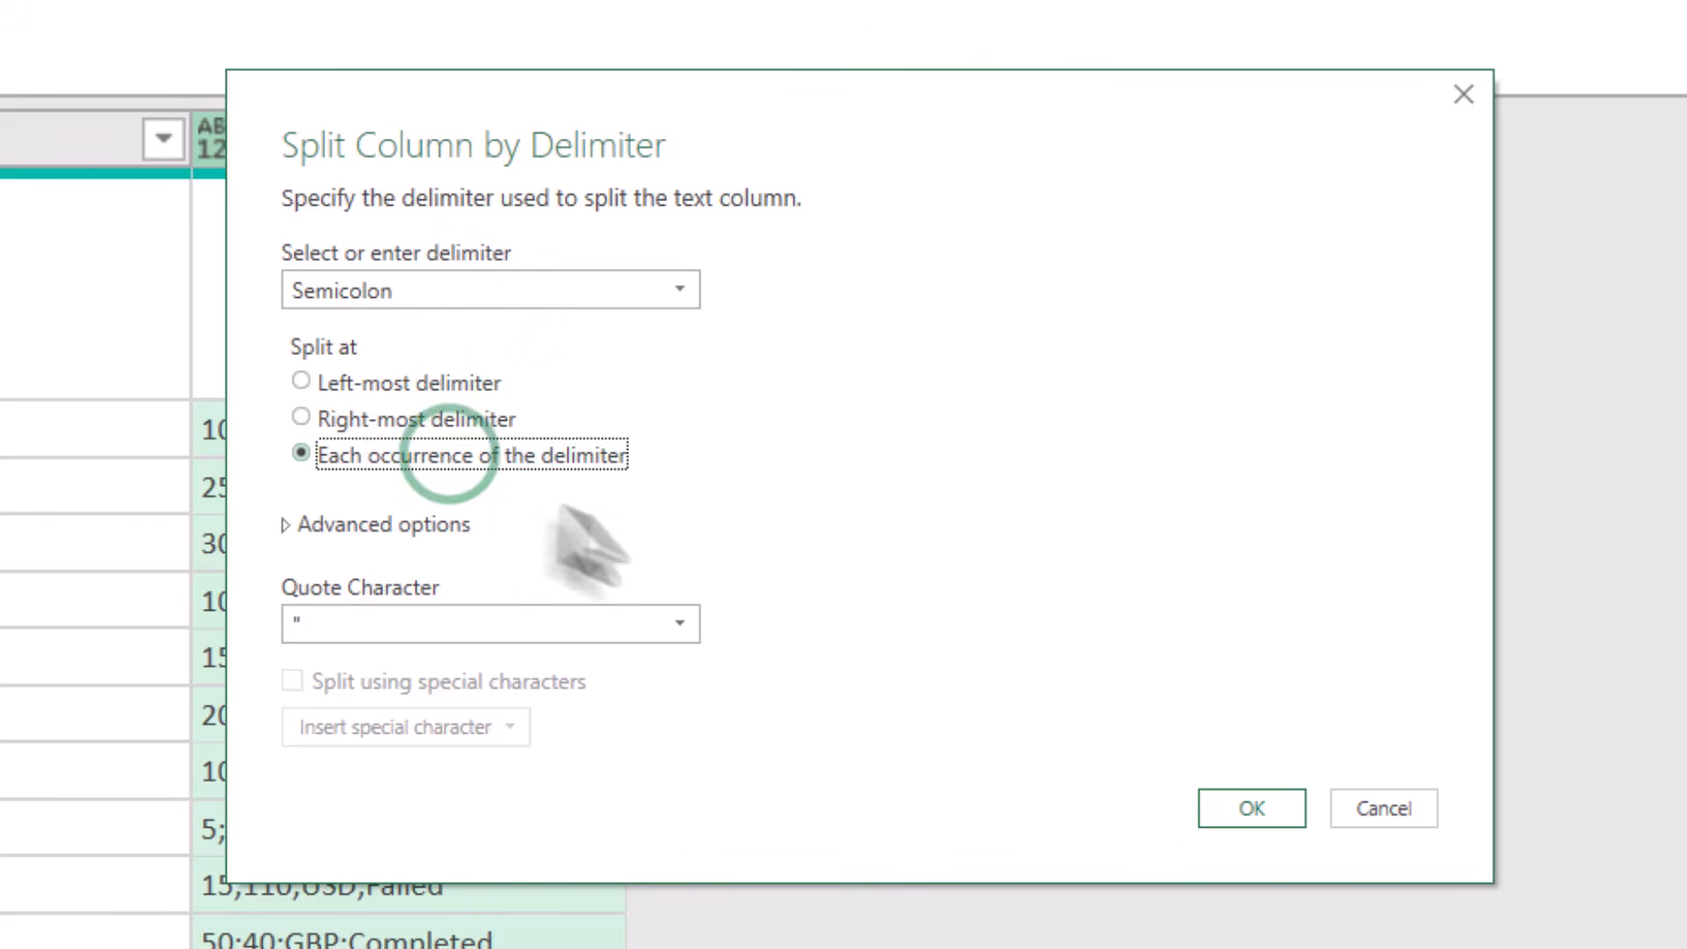
{"action": "left_click", "coordinate": [1297, 807]}
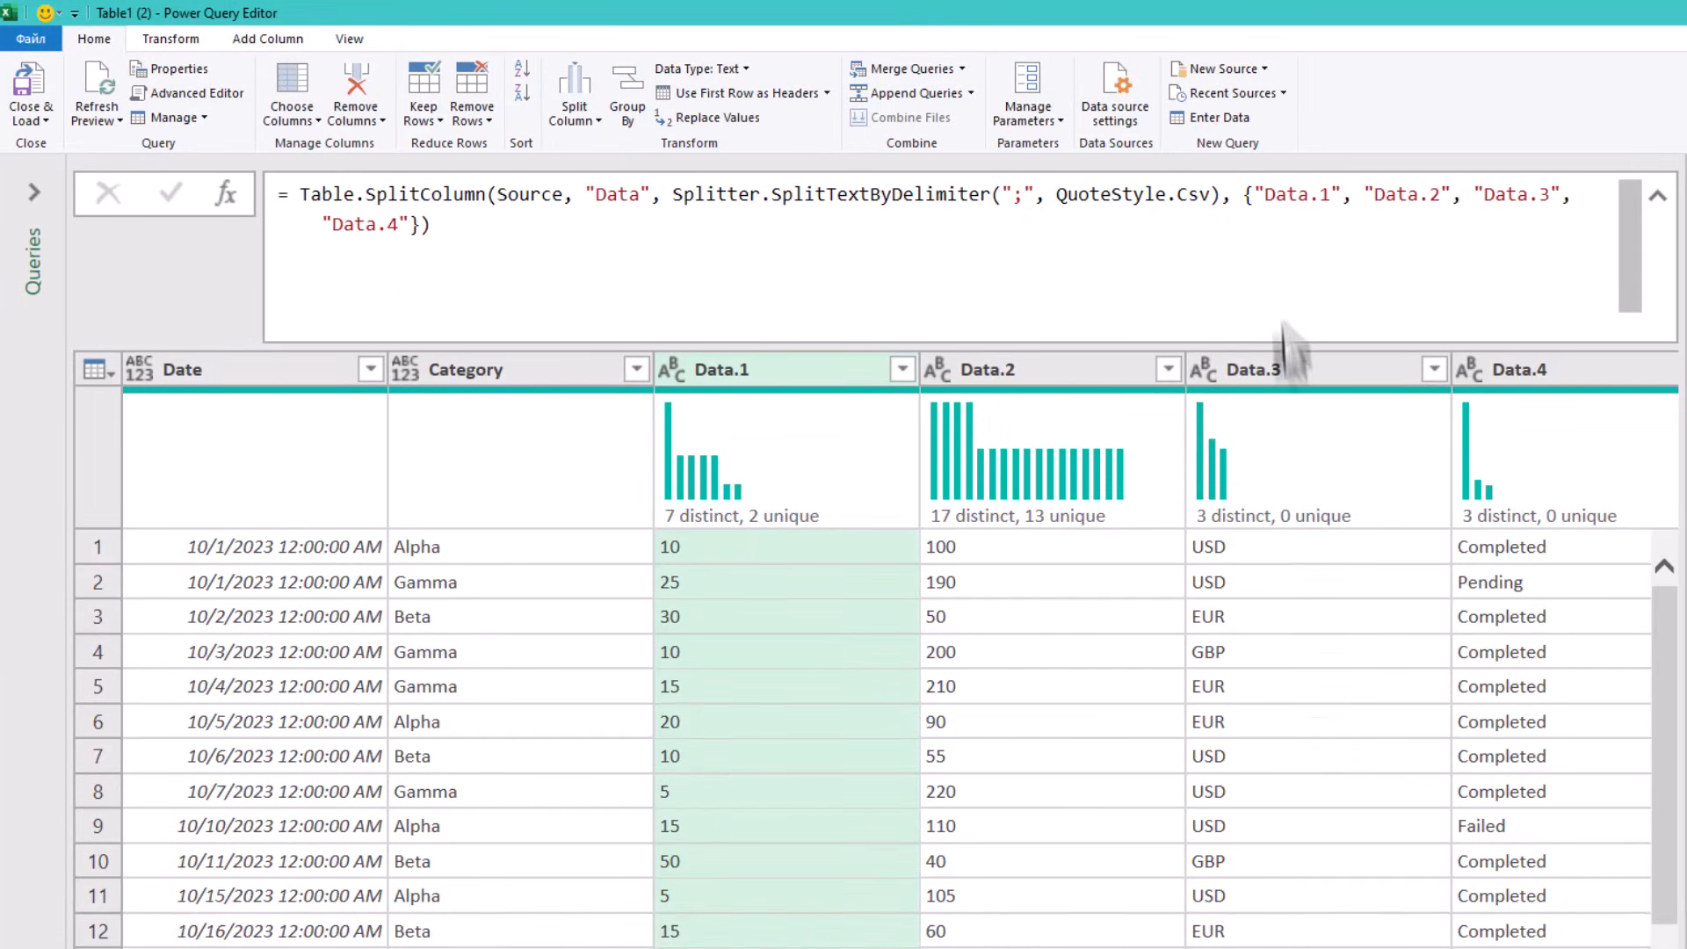
- Rename the split columns in the formula to Qty, LocalPrice, Currency and Status
{"action": "double_click", "coordinate": [1270, 204]}
{"action": "type", "text": "Qty"}
{"action": "double_click", "coordinate": [1353, 193]}
{"action": "type", "text": "LocalPrice"}
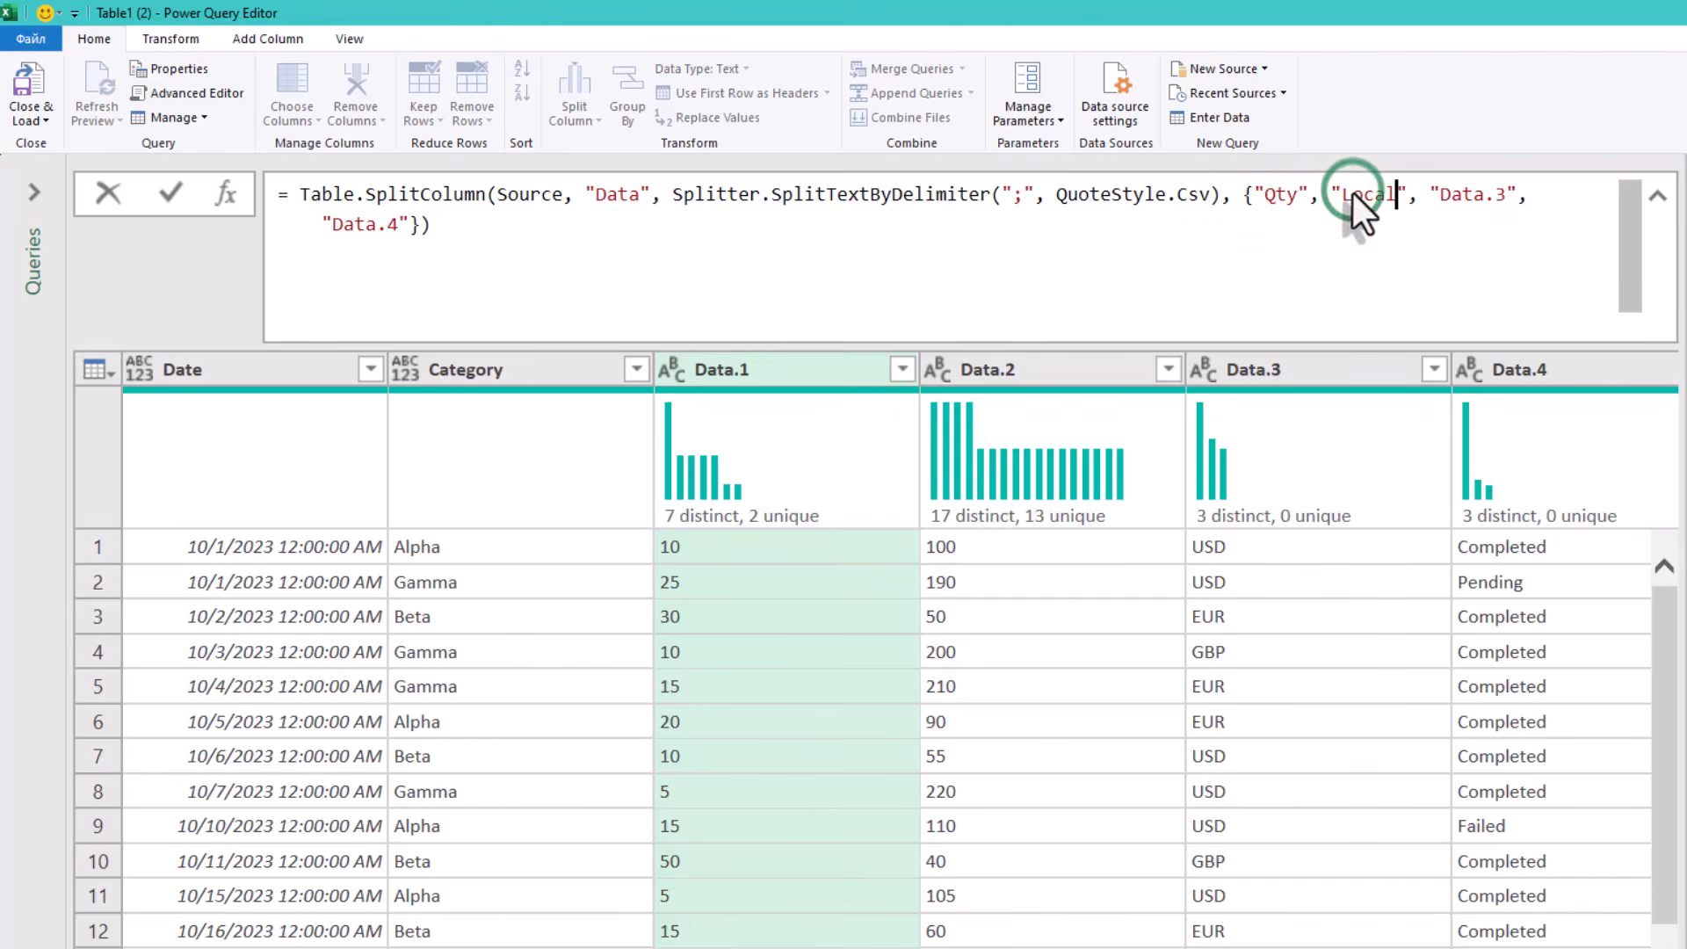
{"action": "key", "text": "ctrl+shift+Right"}
{"action": "type", "text": "Currency"}
{"action": "key", "text": "Right"}
{"action": "key", "text": "Right"}
{"action": "key", "text": "Right"}
{"action": "key", "text": "Right"}
{"action": "key", "text": "Right"}
{"action": "key", "text": "Right"}
{"action": "key", "text": "Right"}
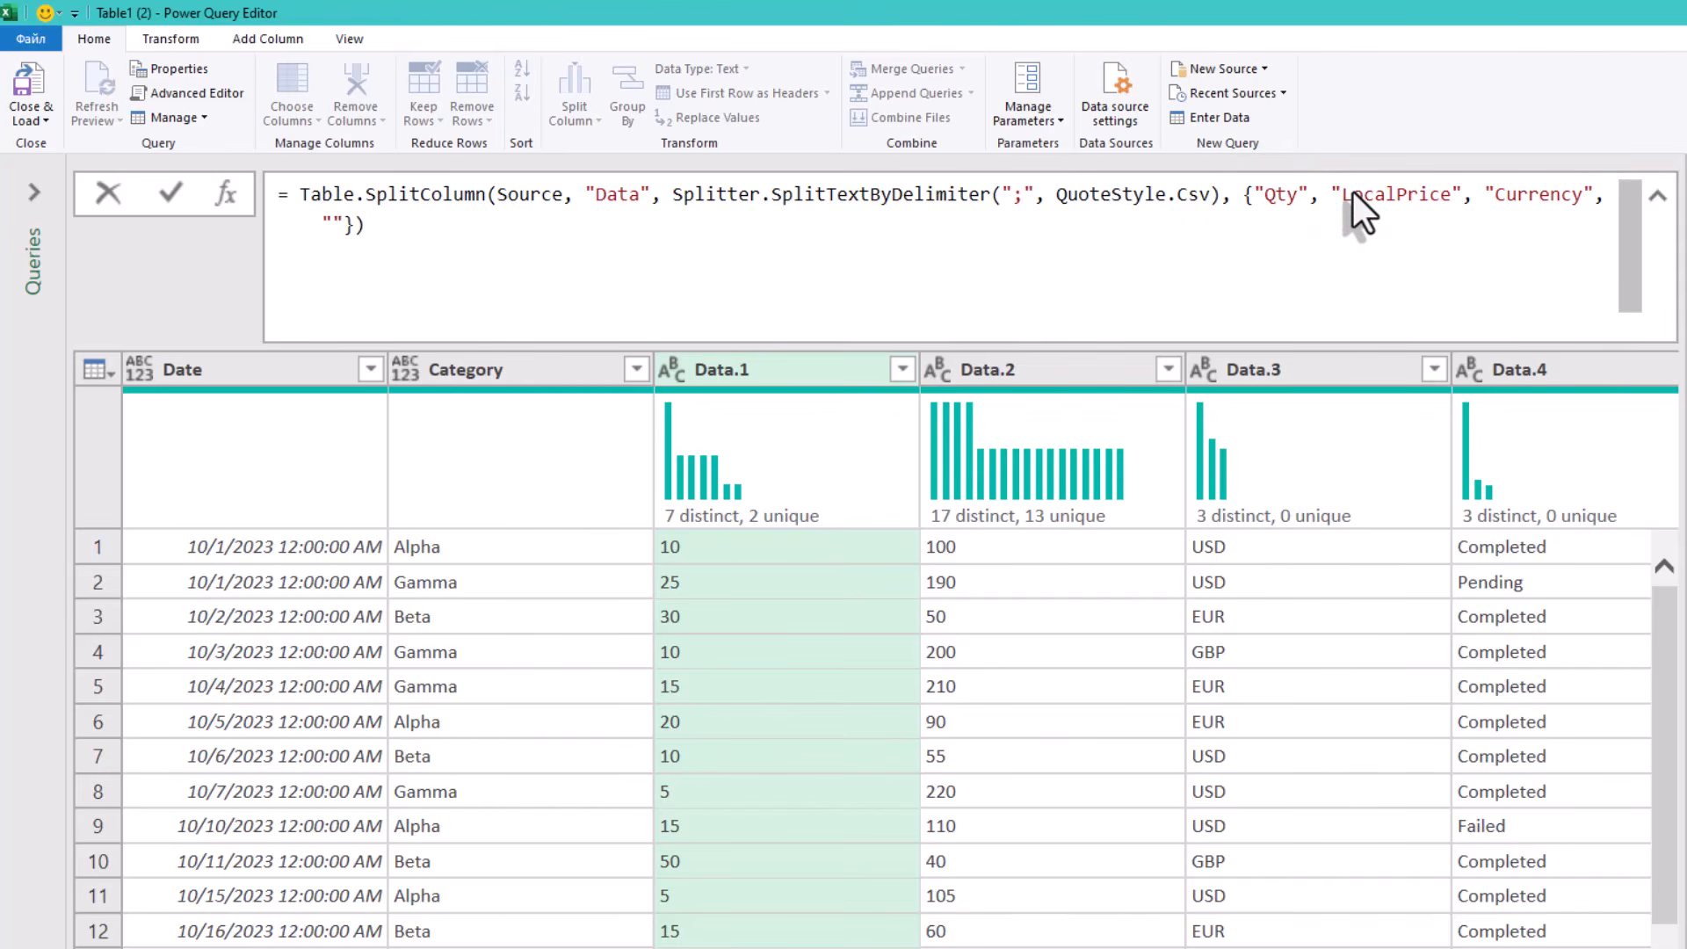
{"action": "type", "text": "Status"}
{"action": "key", "text": "Return"}
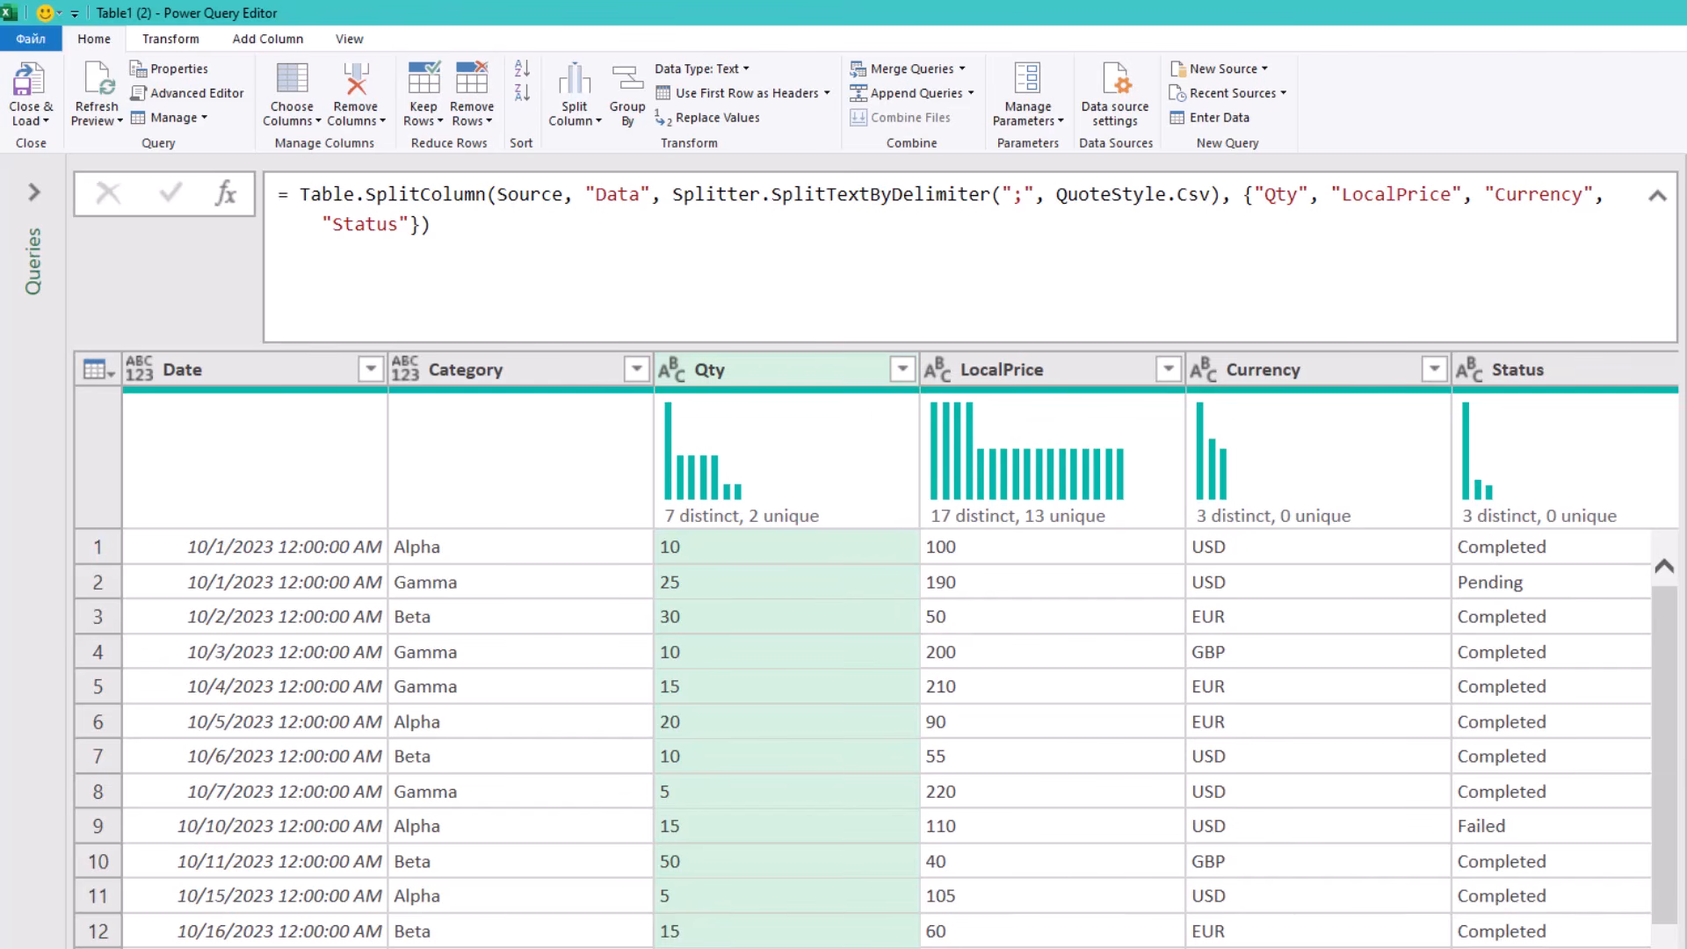
- Filter the Status column to keep only Completed rows
{"action": "scroll", "coordinate": [843, 738], "scroll_direction": "right", "scroll_amount": 2}
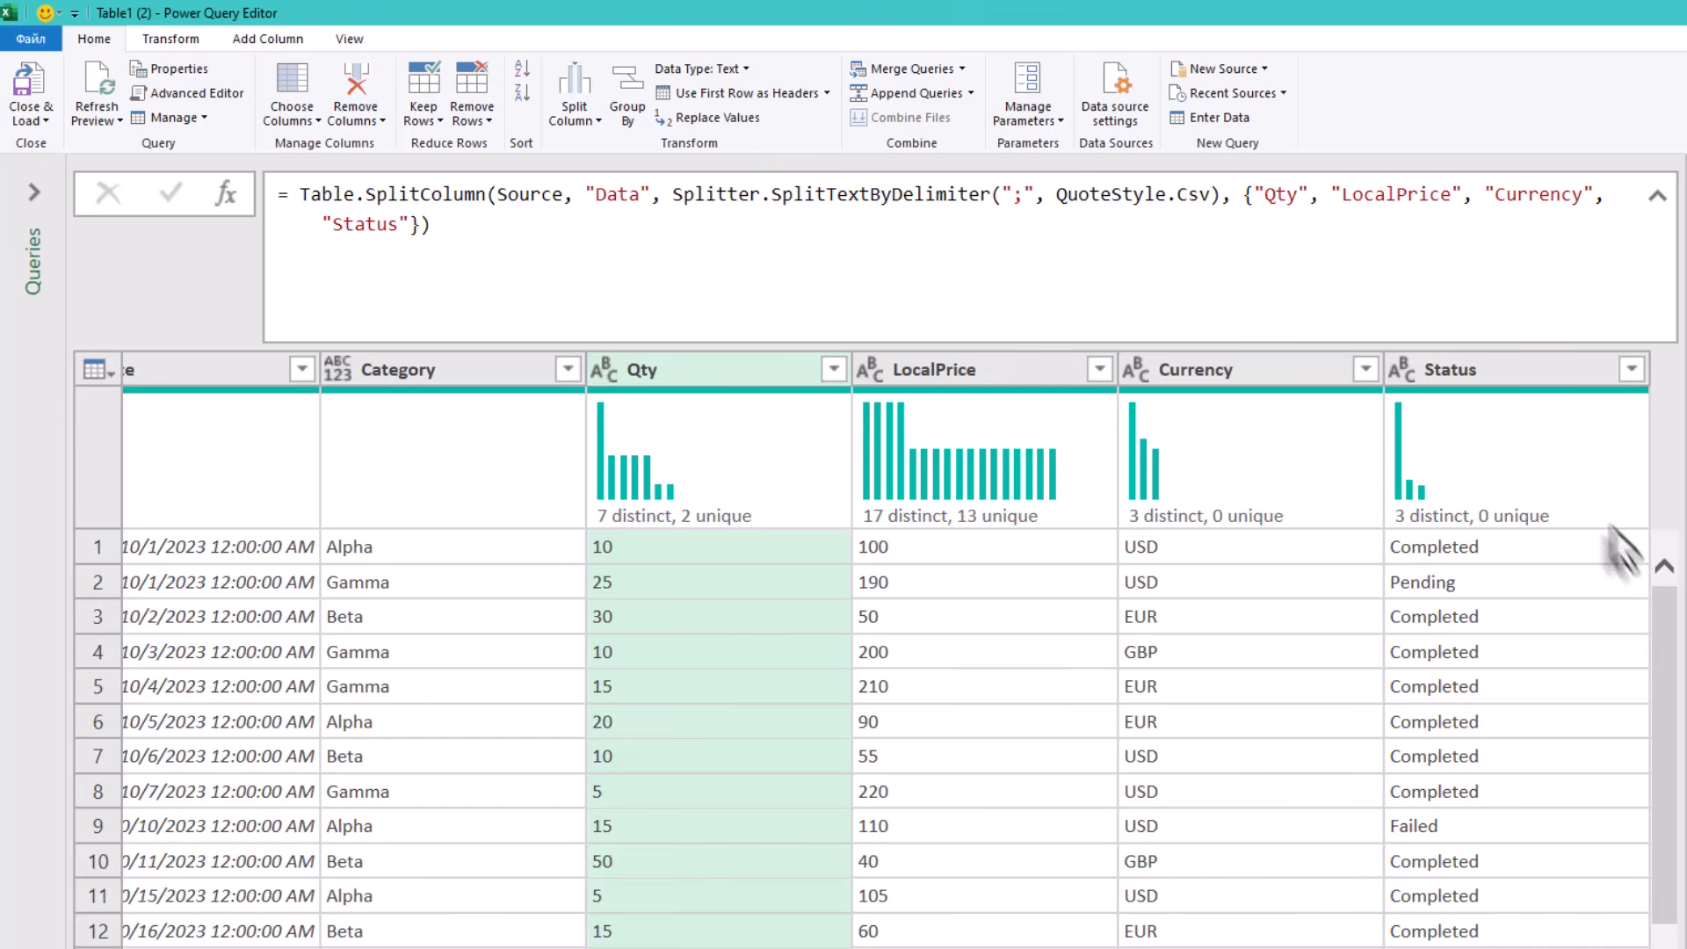
{"action": "left_click", "coordinate": [1490, 362]}
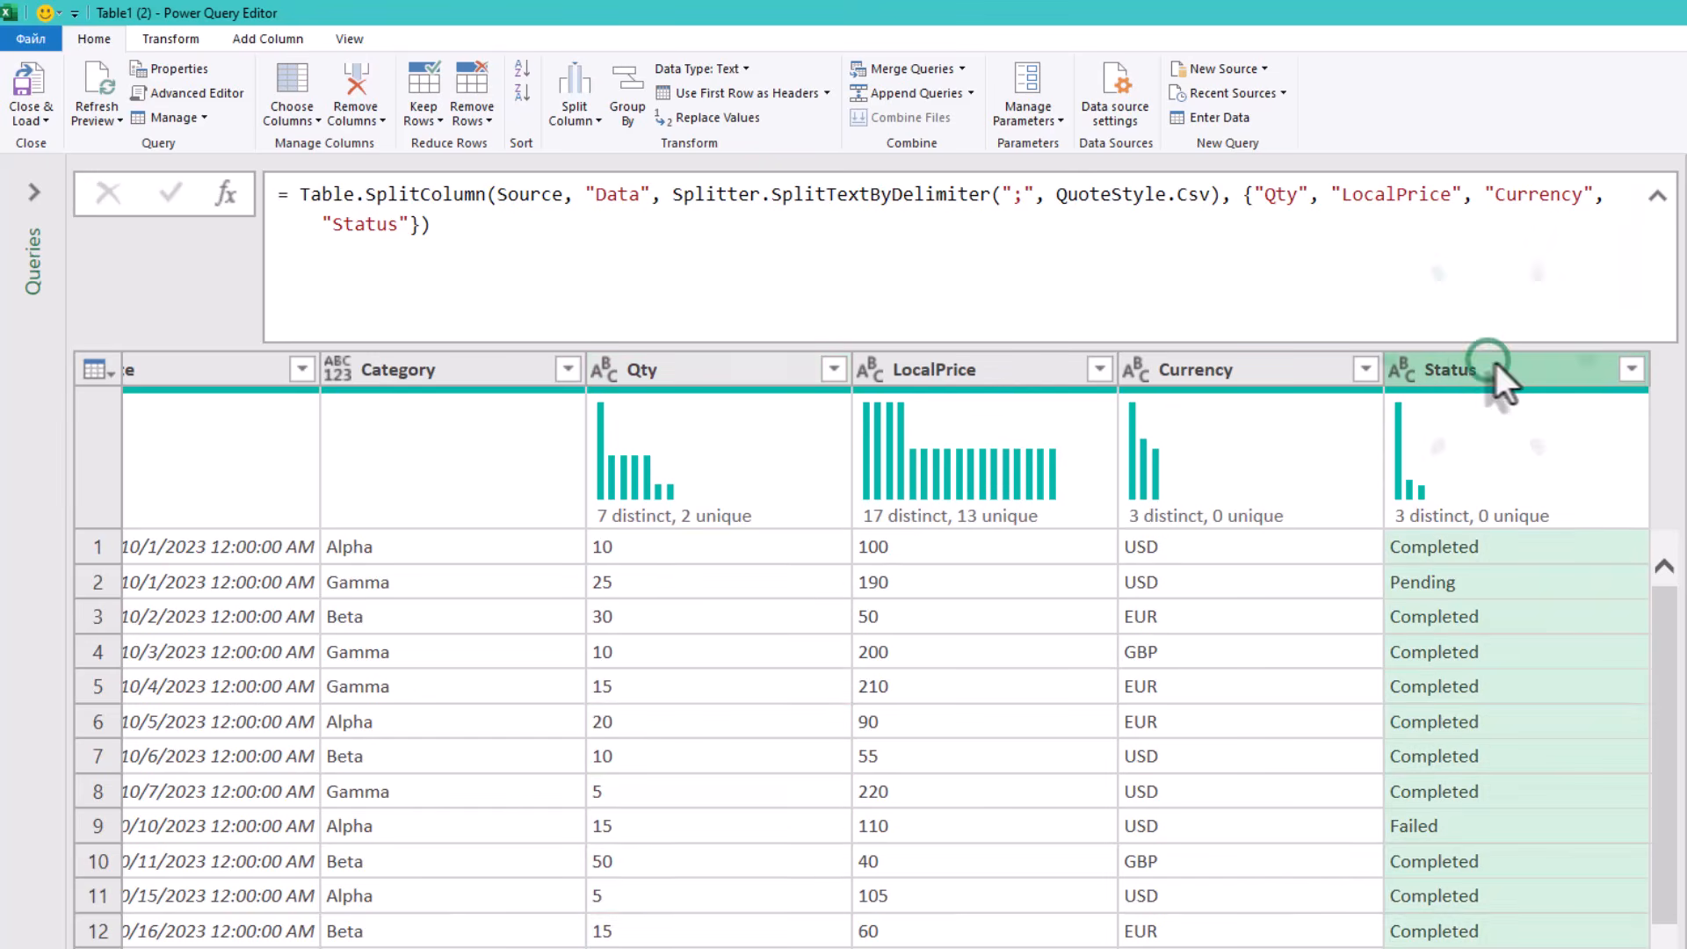
{"action": "left_click", "coordinate": [1631, 368]}
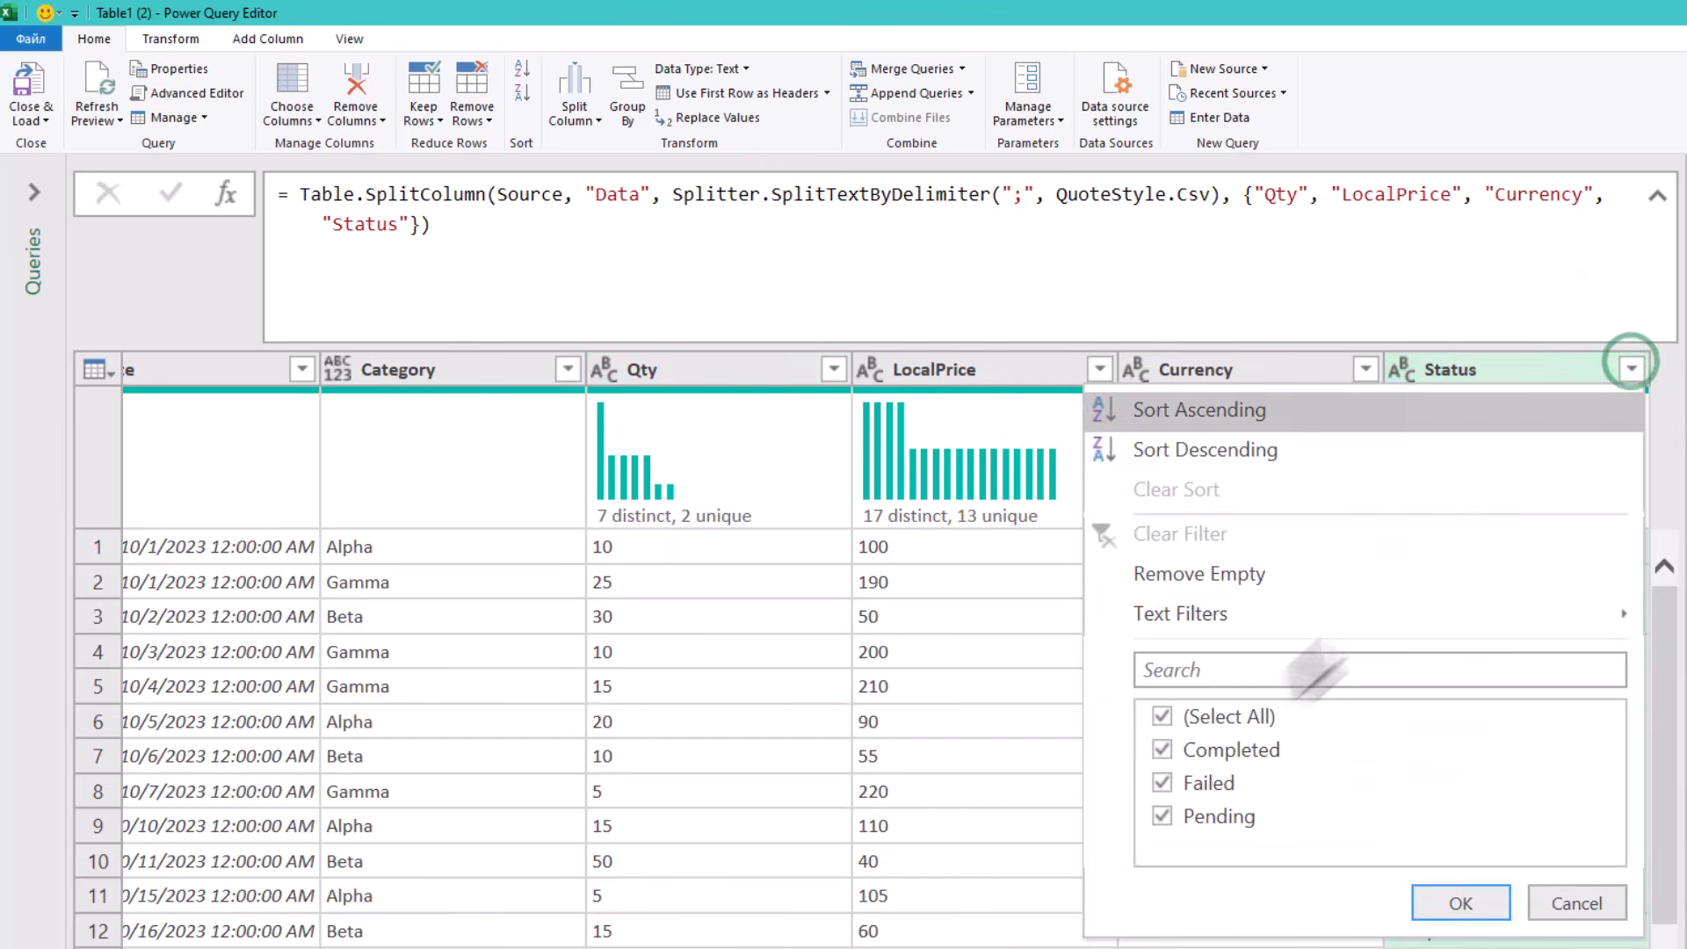
{"action": "left_click", "coordinate": [1227, 717]}
{"action": "left_click", "coordinate": [1226, 752]}
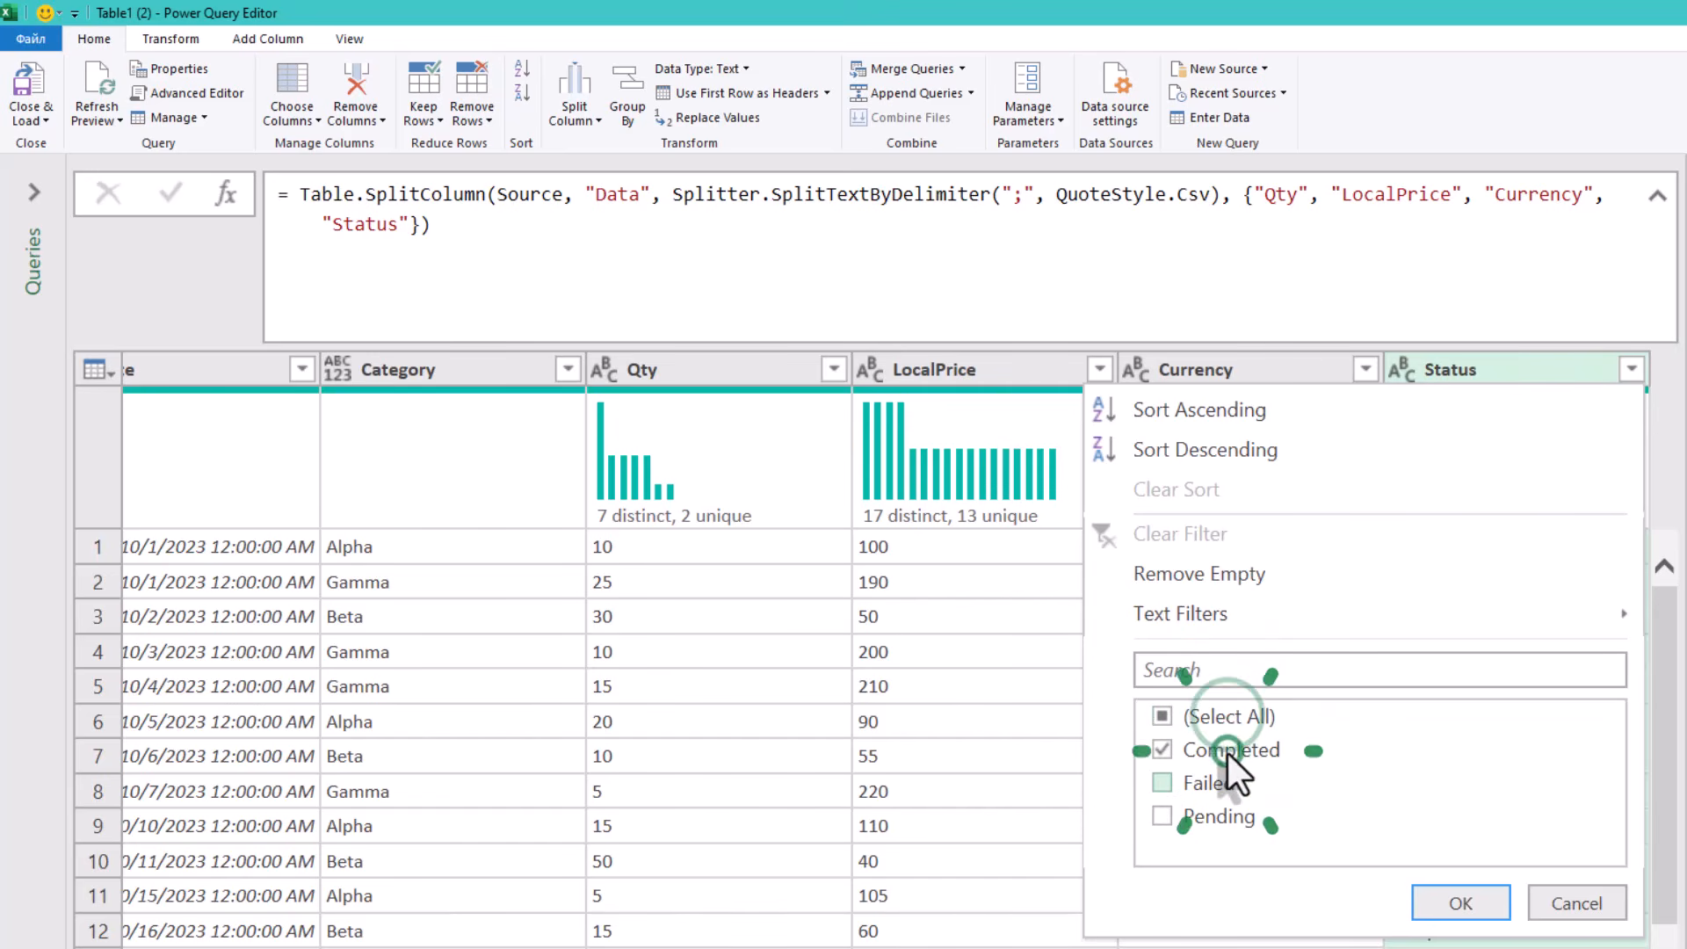
{"action": "left_click", "coordinate": [1460, 903]}
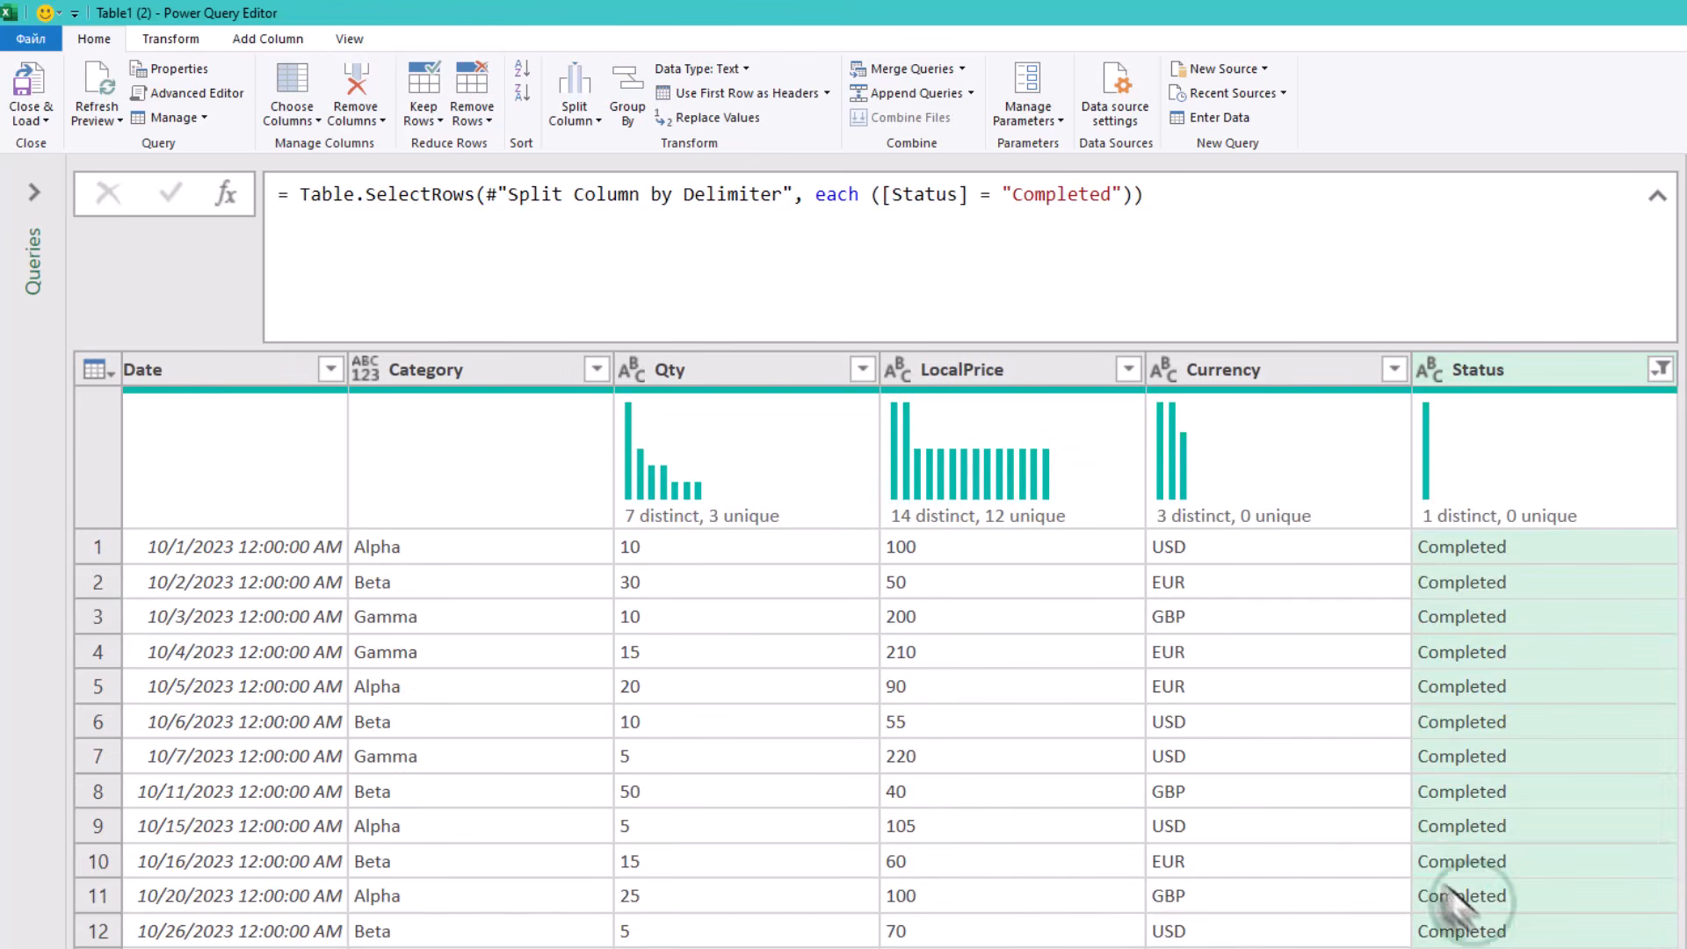
- Change the Qty and LocalPrice columns to the Decimal Number type
{"action": "left_click", "coordinate": [731, 369]}
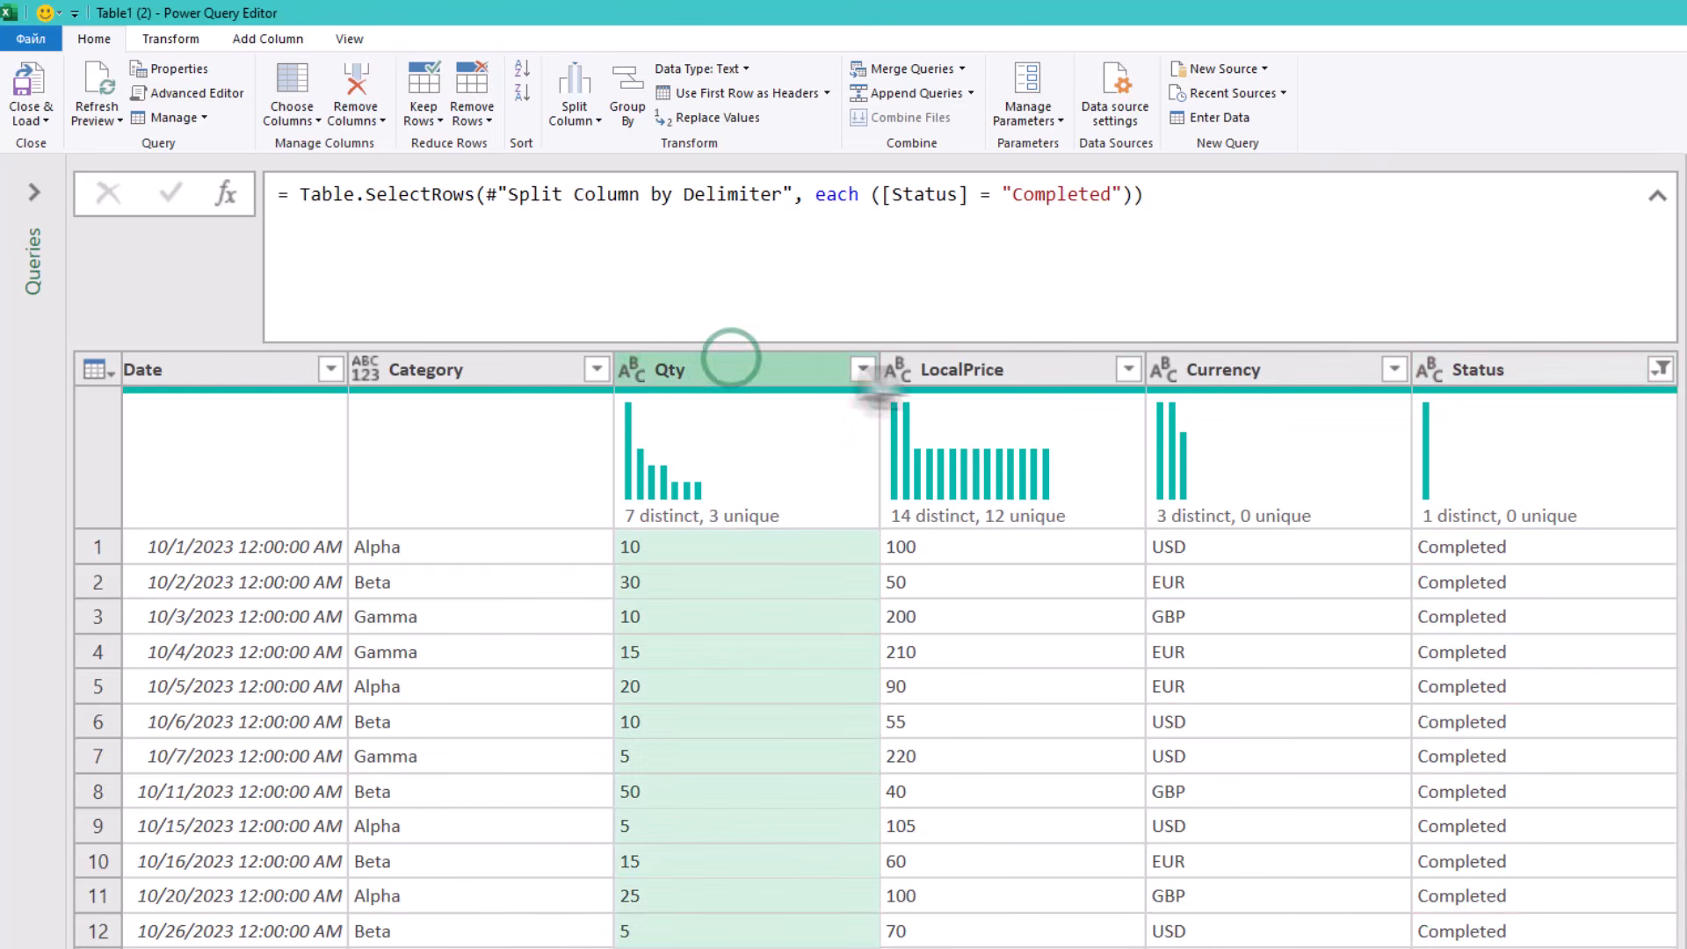
{"action": "left_click", "coordinate": [973, 369], "text": "ctrl"}
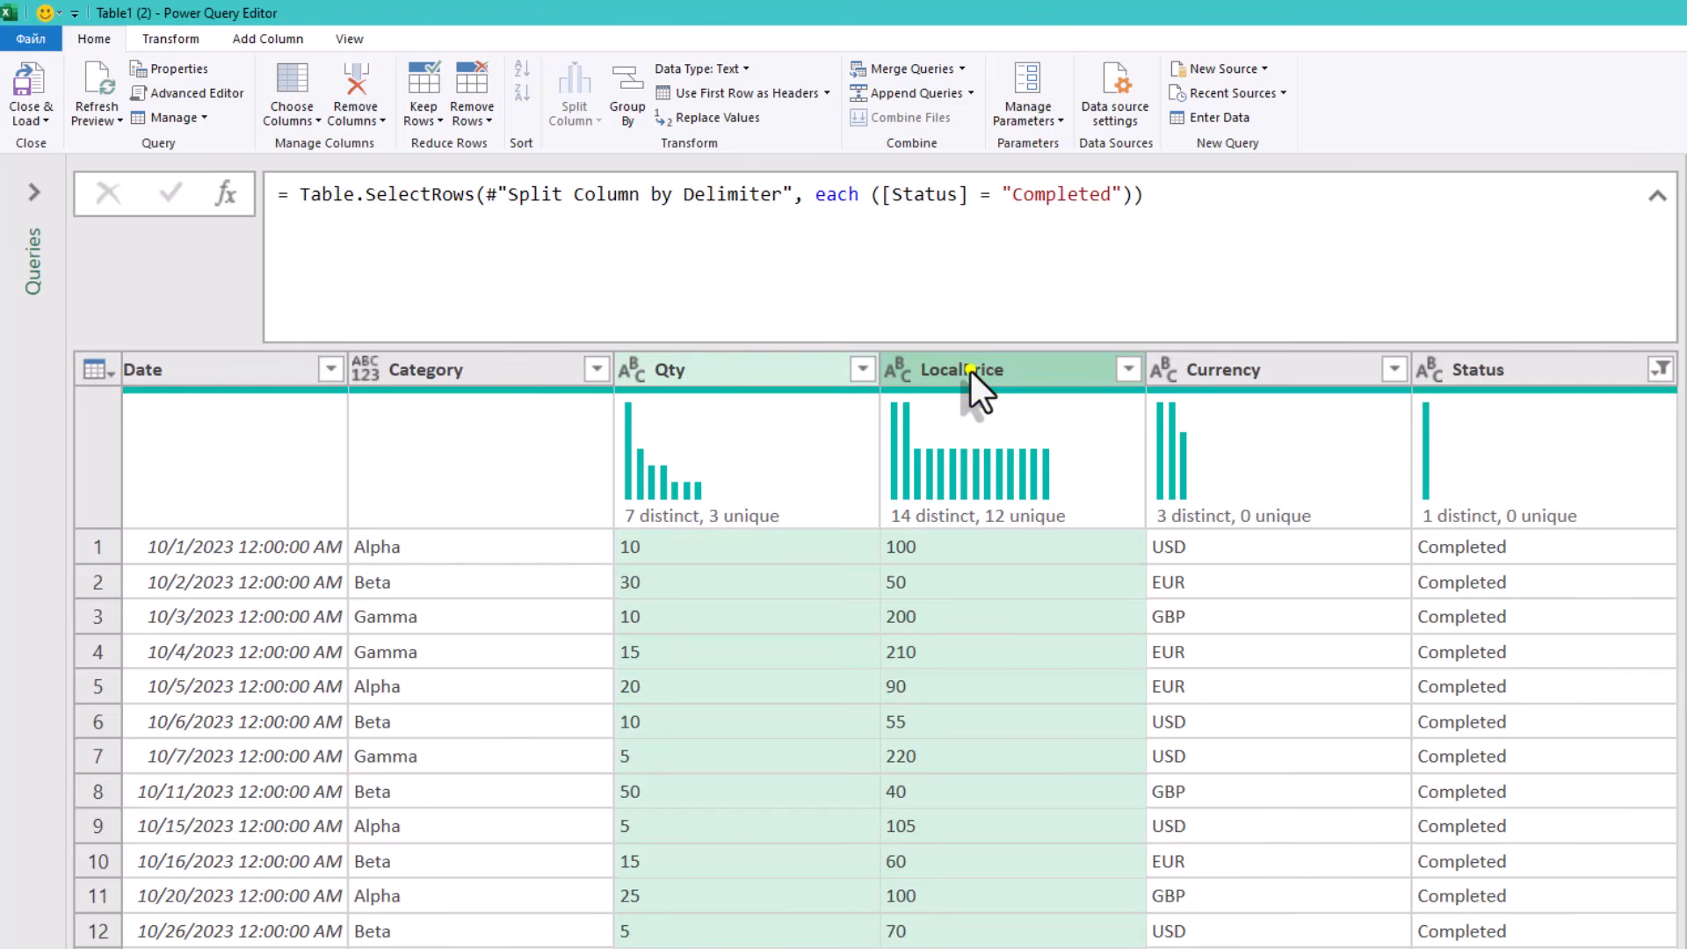
{"action": "right_click", "coordinate": [970, 370]}
{"action": "mouse_move", "coordinate": [1019, 527]}
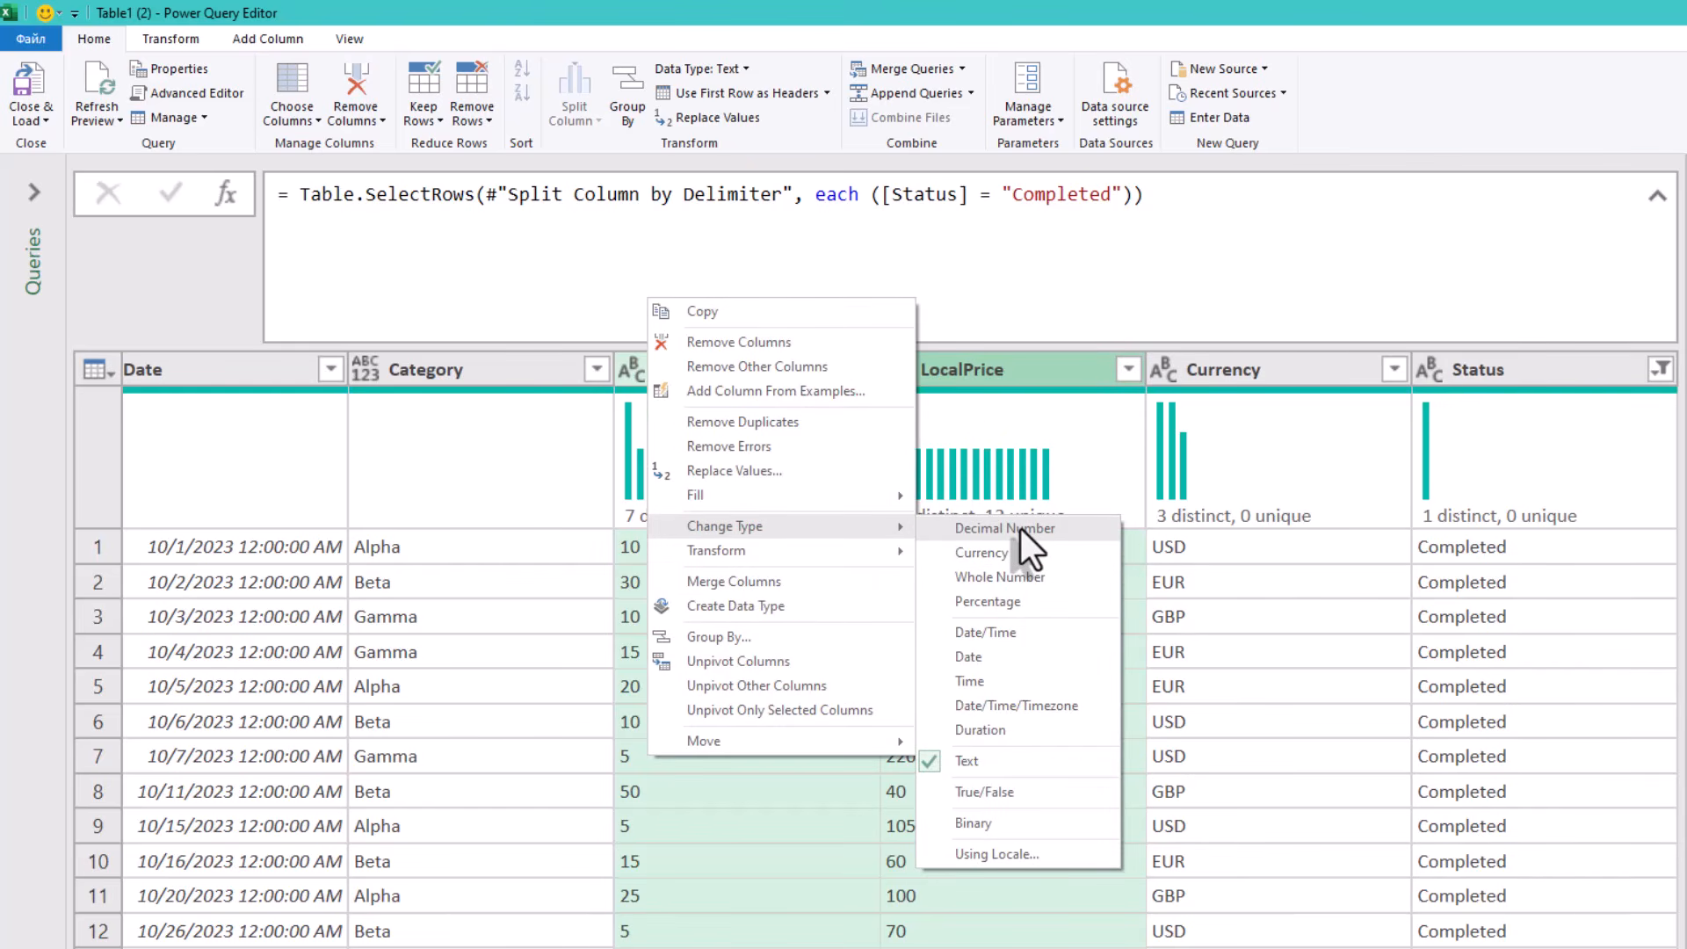
{"action": "left_click", "coordinate": [1020, 529]}
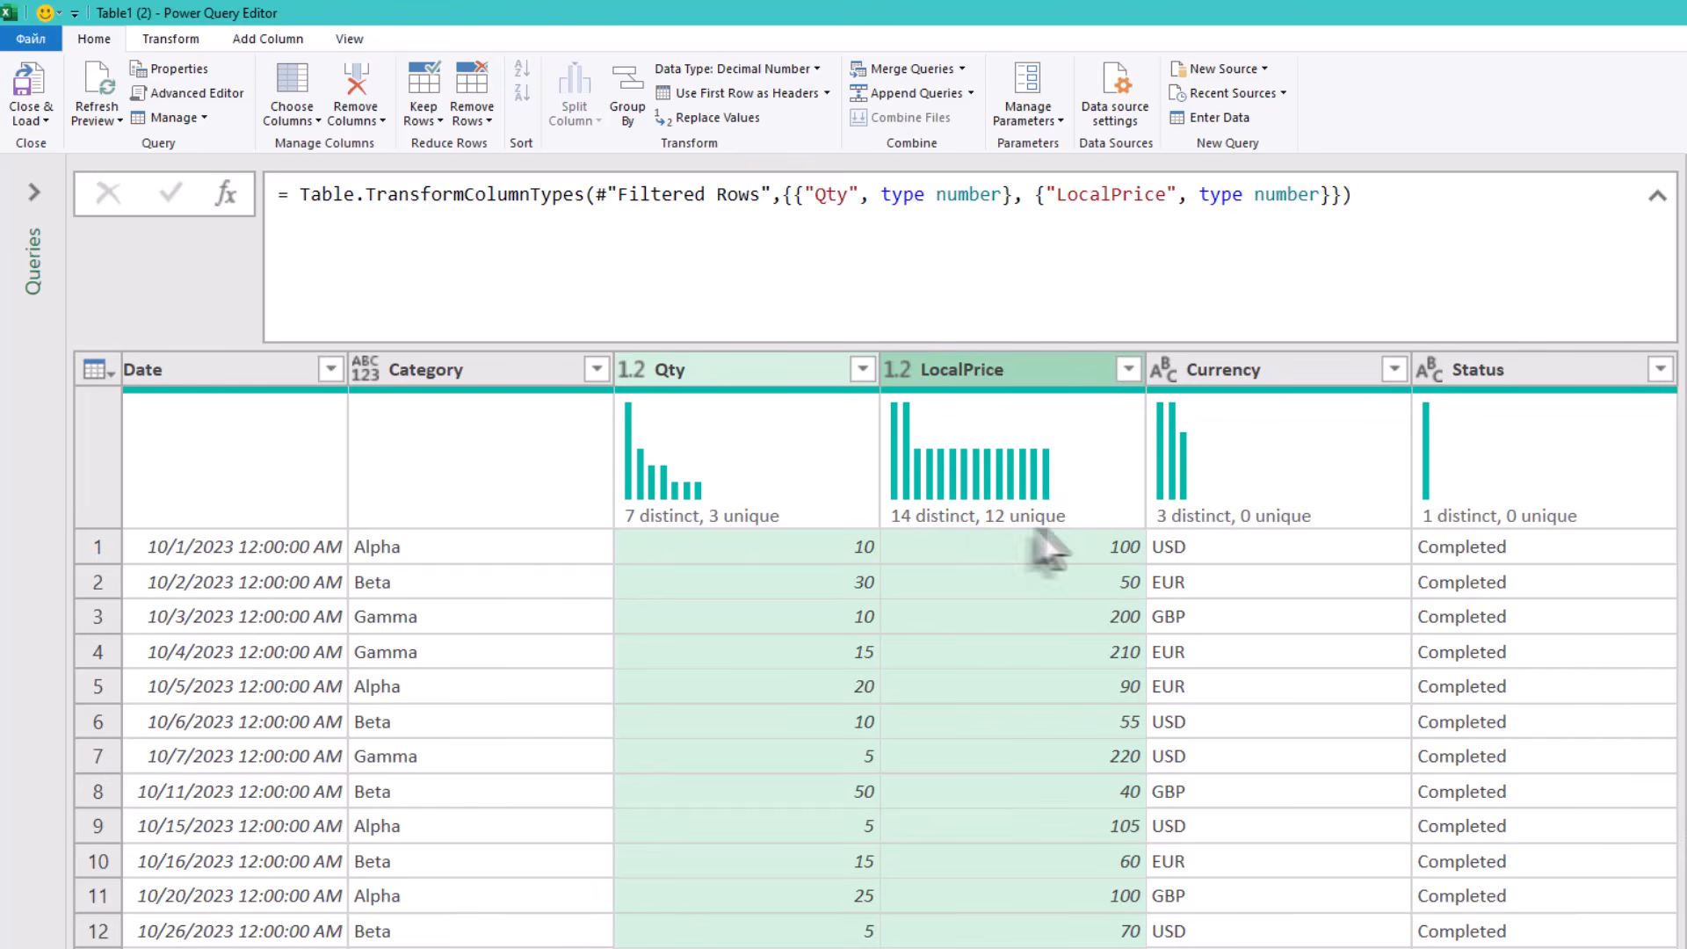
- Add a conditional column: if Currency equals EUR then output 1.1
{"action": "left_click", "coordinate": [1299, 553]}
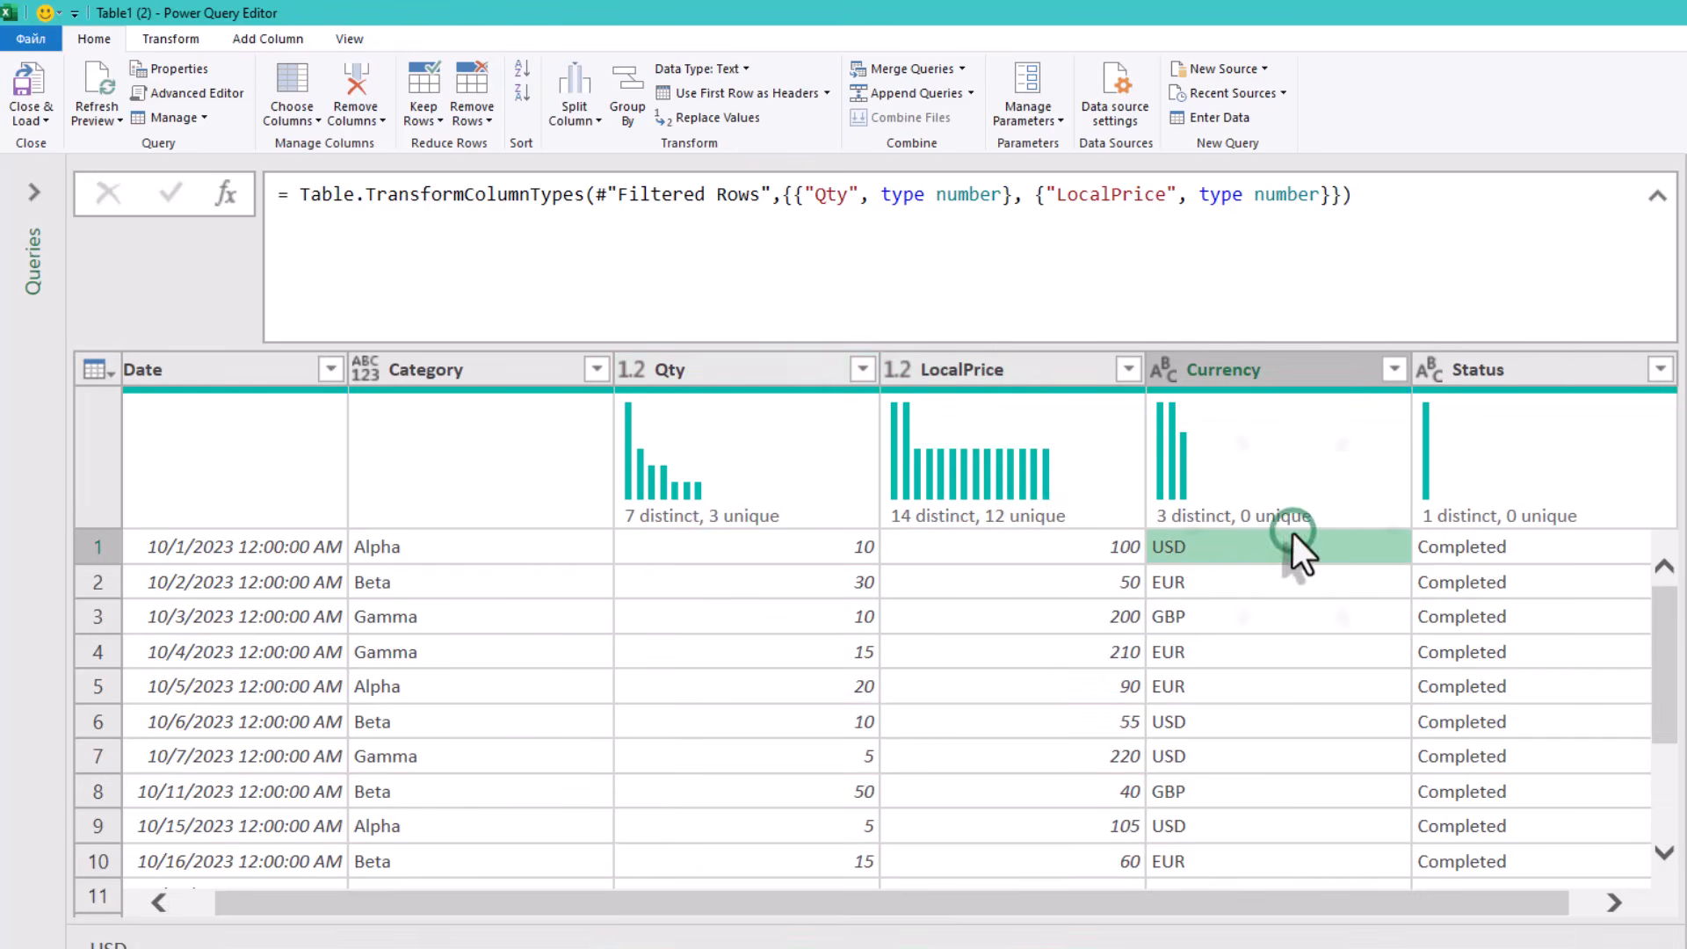
{"action": "left_click", "coordinate": [249, 36]}
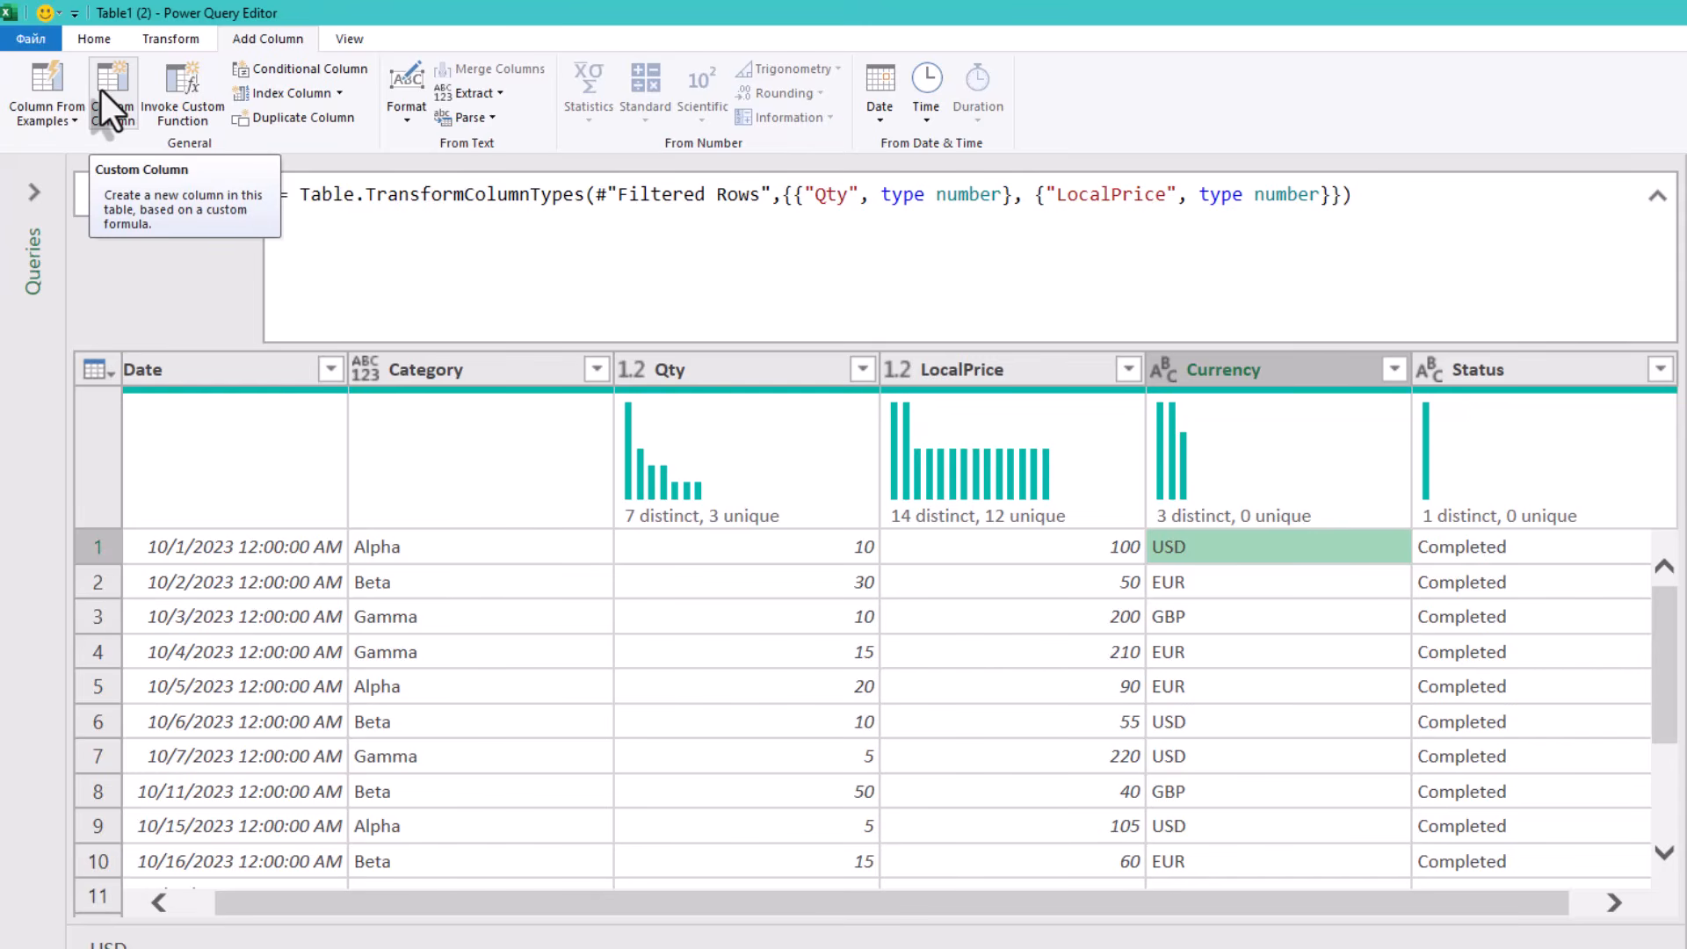
{"action": "left_click", "coordinate": [346, 62]}
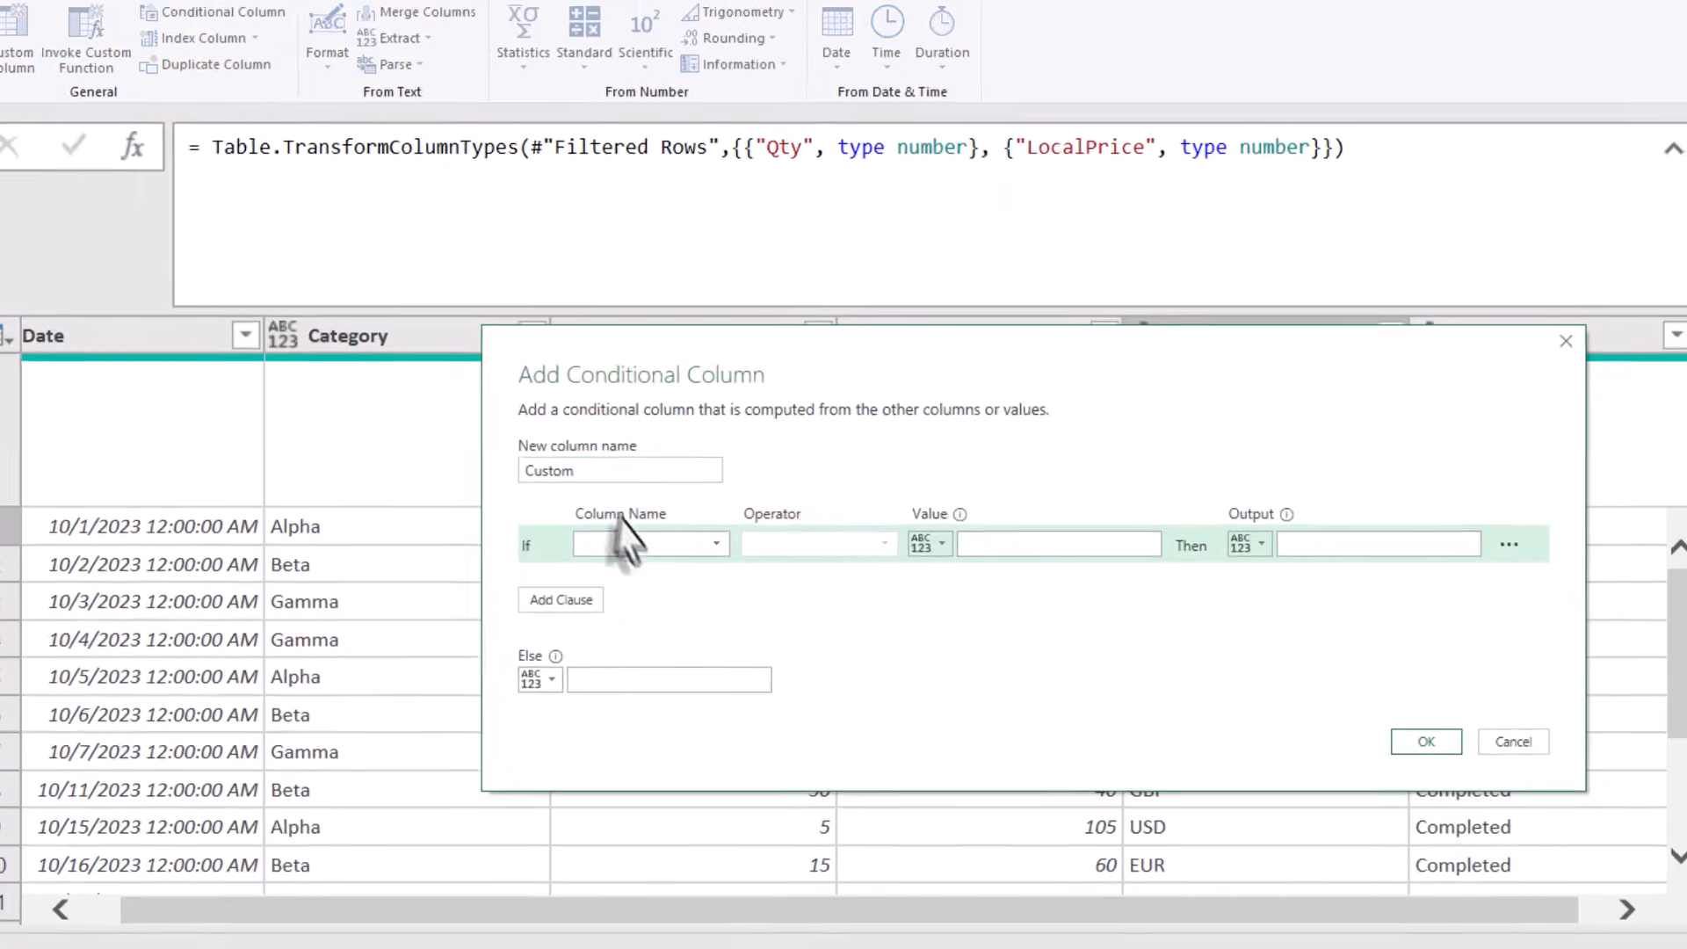
{"action": "left_click", "coordinate": [699, 563]}
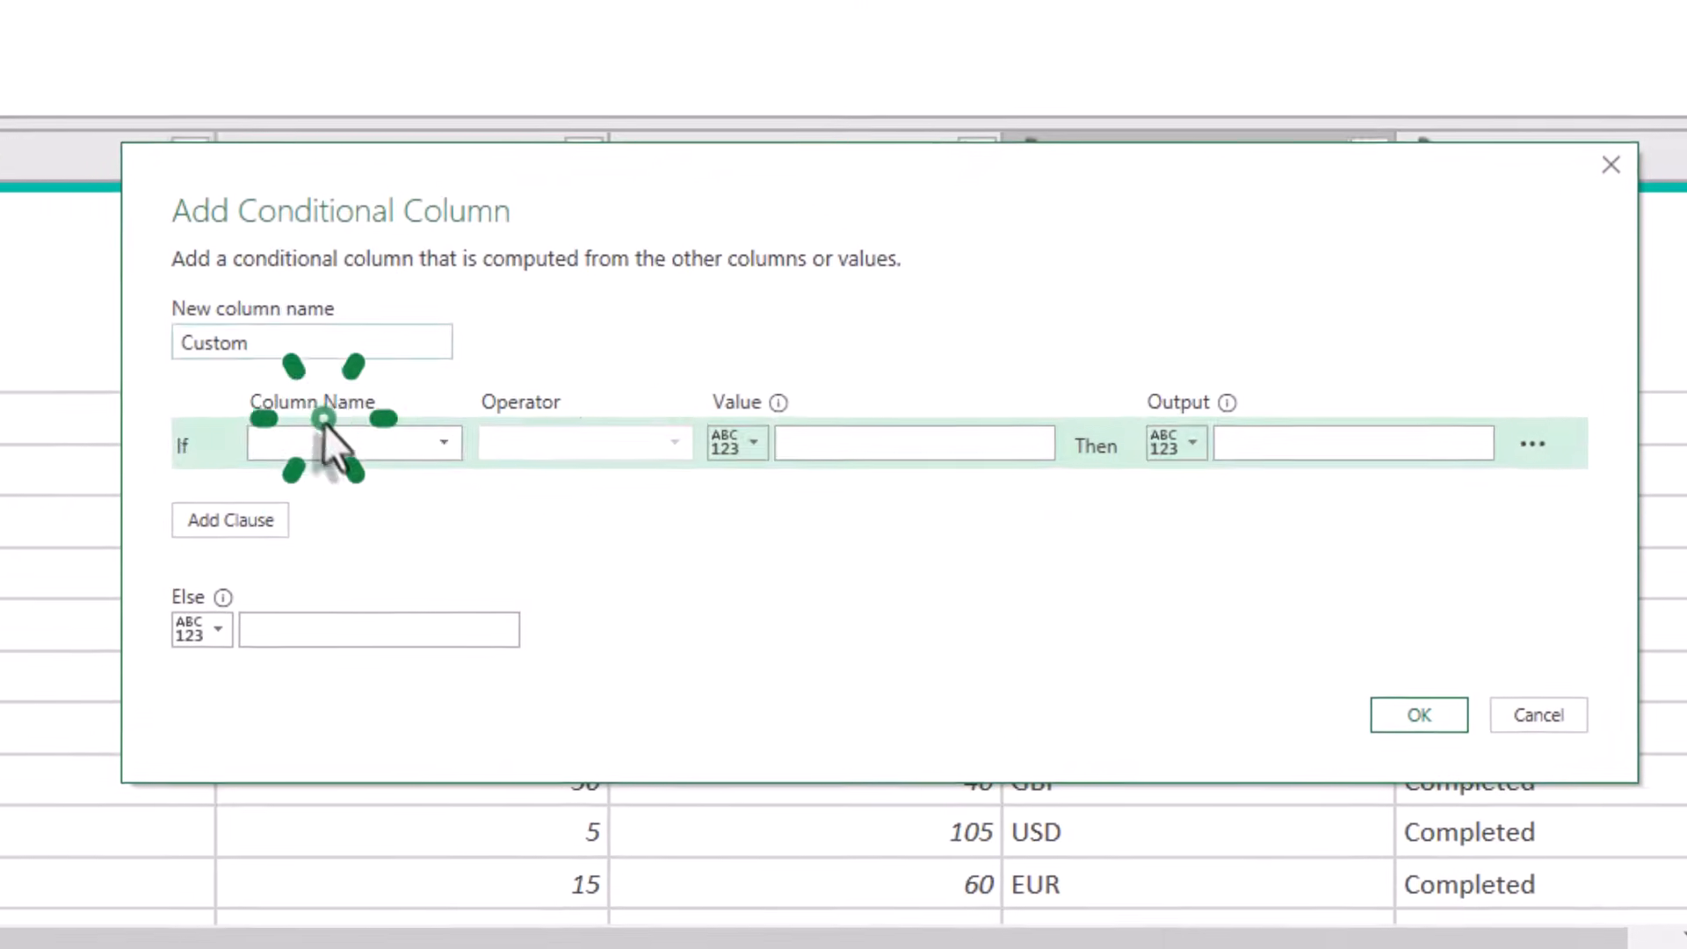
{"action": "left_click", "coordinate": [302, 602]}
{"action": "left_click", "coordinate": [847, 430]}
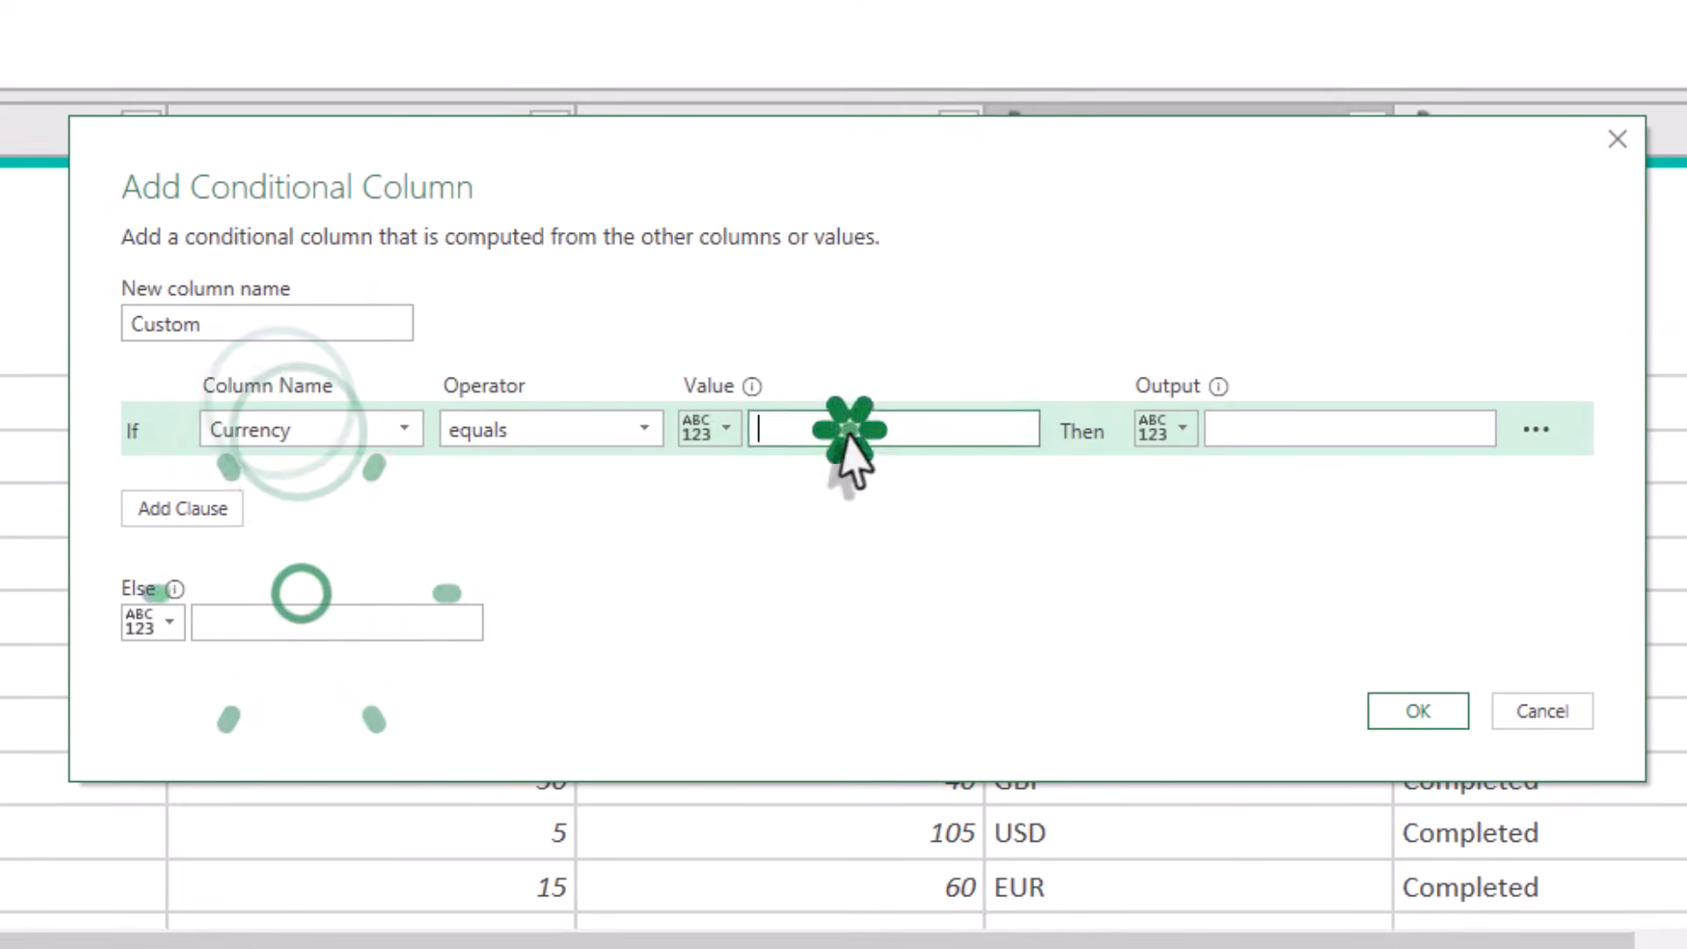
{"action": "type", "text": "EUR"}
{"action": "left_click", "coordinate": [1266, 439]}
{"action": "type", "text": "1.1"}
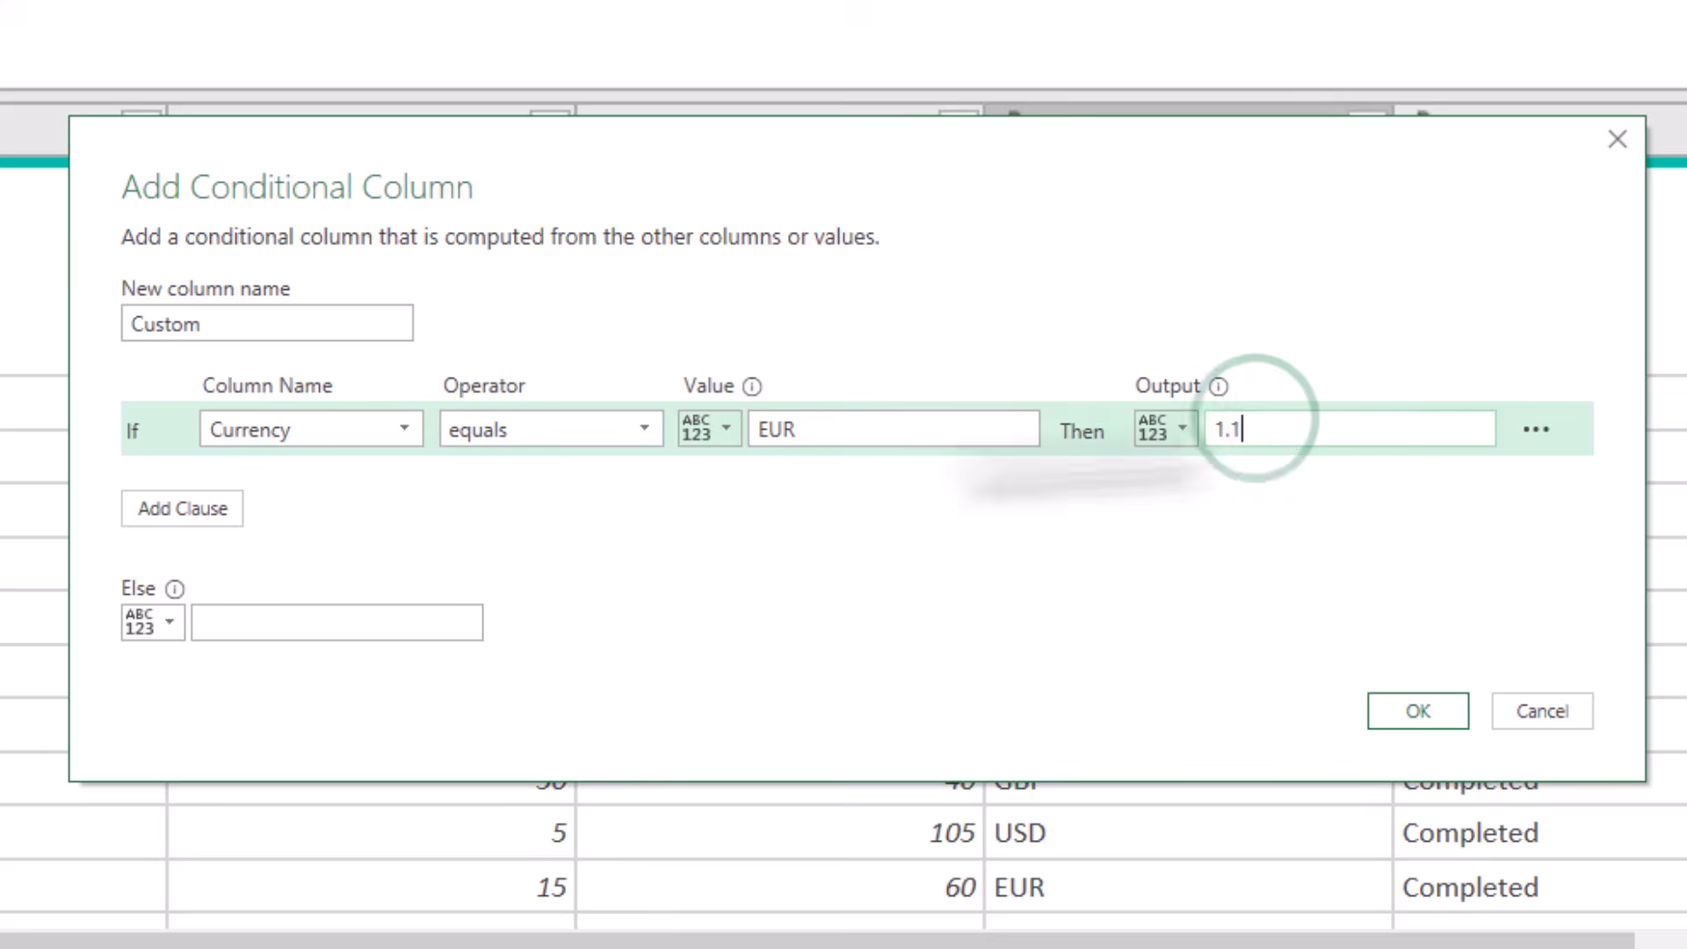
- Add an else-if clause for Currency equals GBP outputting 1.3, set the else value to 1, and confirm
{"action": "left_click", "coordinate": [202, 508]}
{"action": "left_click", "coordinate": [345, 668]}
{"action": "left_click", "coordinate": [859, 482]}
{"action": "type", "text": "GBP"}
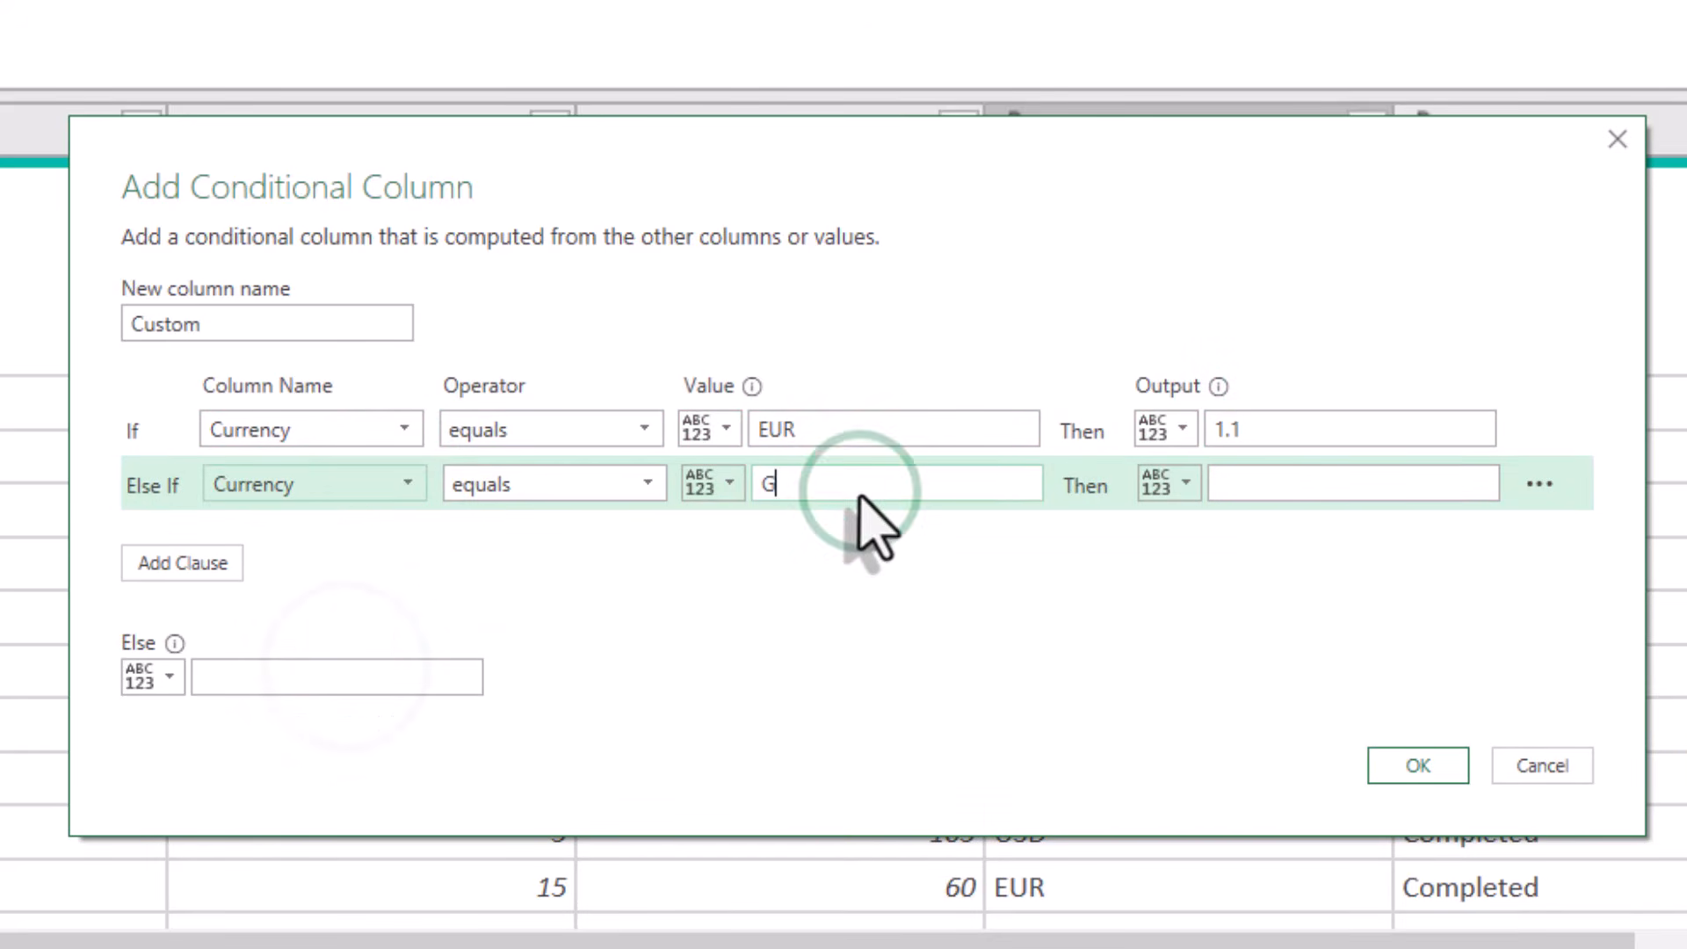
{"action": "left_click", "coordinate": [1344, 479]}
{"action": "type", "text": "1.3"}
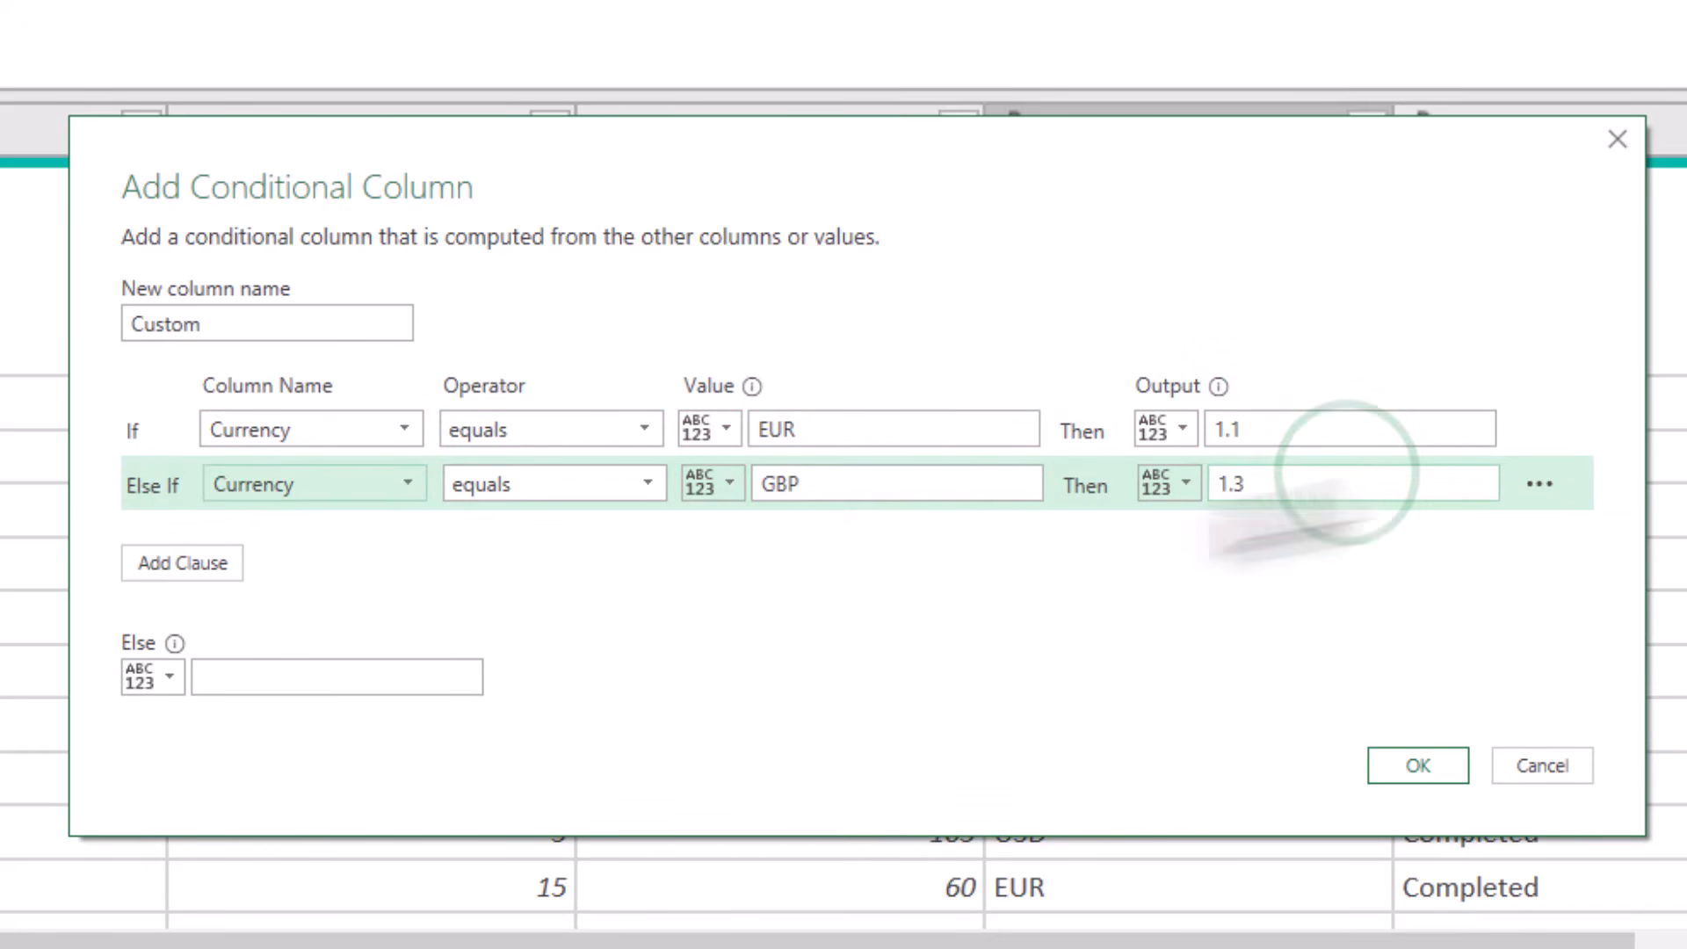
{"action": "left_click", "coordinate": [299, 674]}
{"action": "type", "text": "1"}
{"action": "left_click", "coordinate": [1417, 764]}
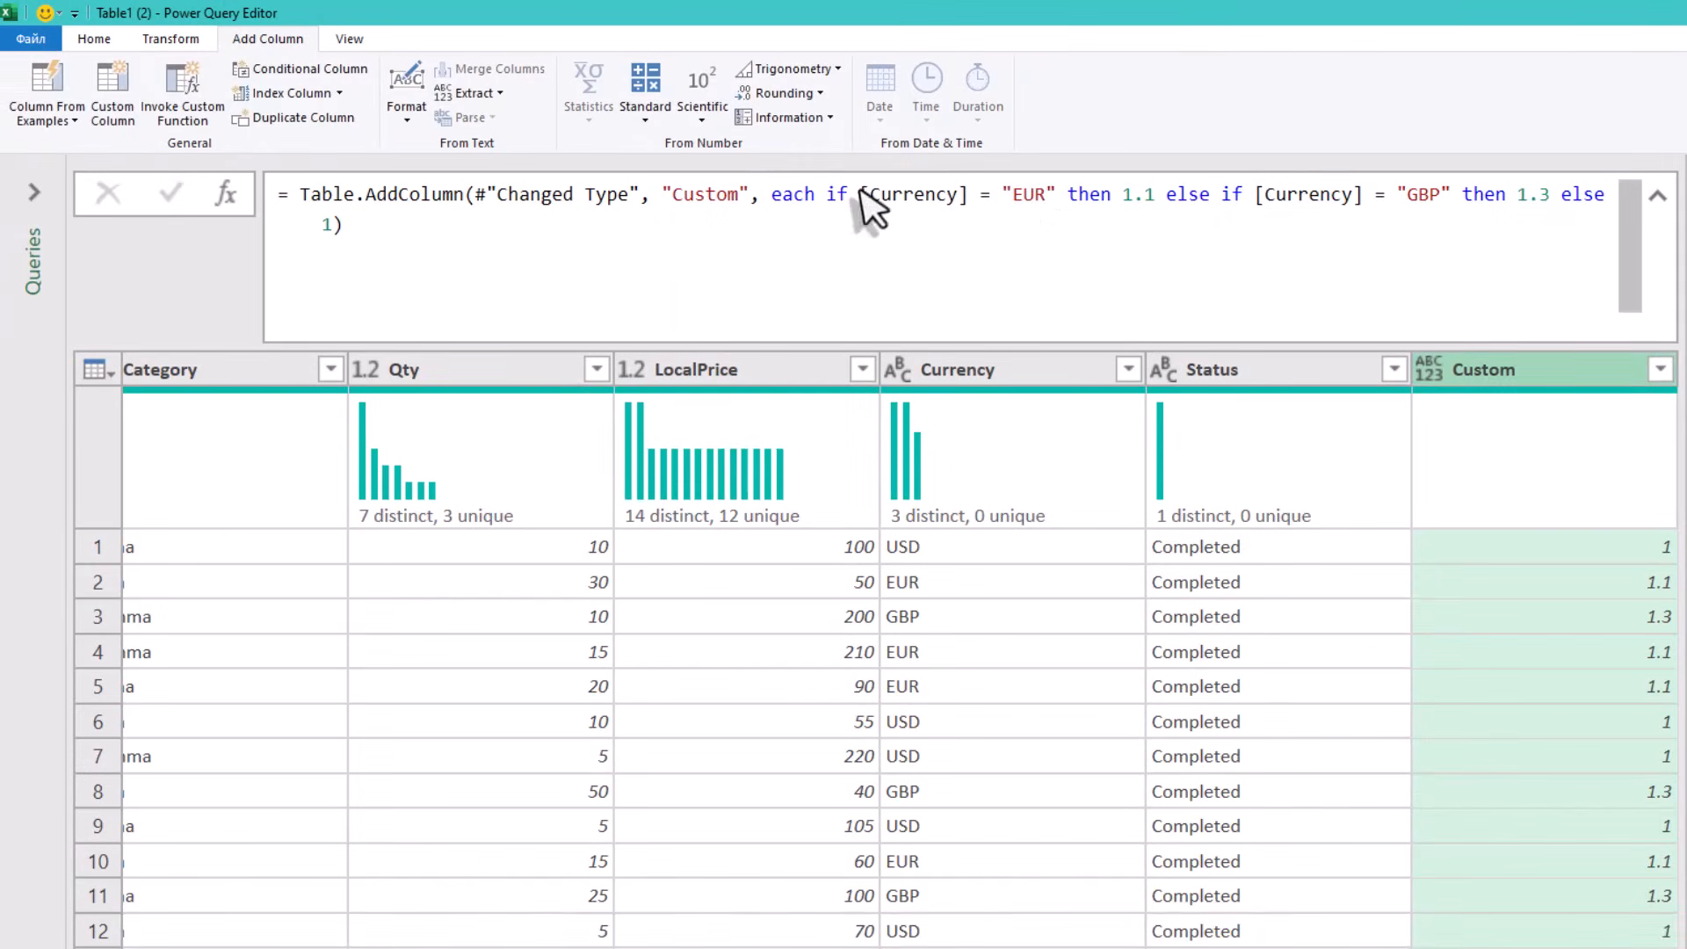
- Wrap the conditional column's if-expression in parentheses in the formula
{"action": "left_click", "coordinate": [860, 190]}
{"action": "key", "text": "Left"}
{"action": "key", "text": "Left"}
{"action": "key", "text": "Left"}
{"action": "type", "text": "("}
{"action": "key", "text": "Down"}
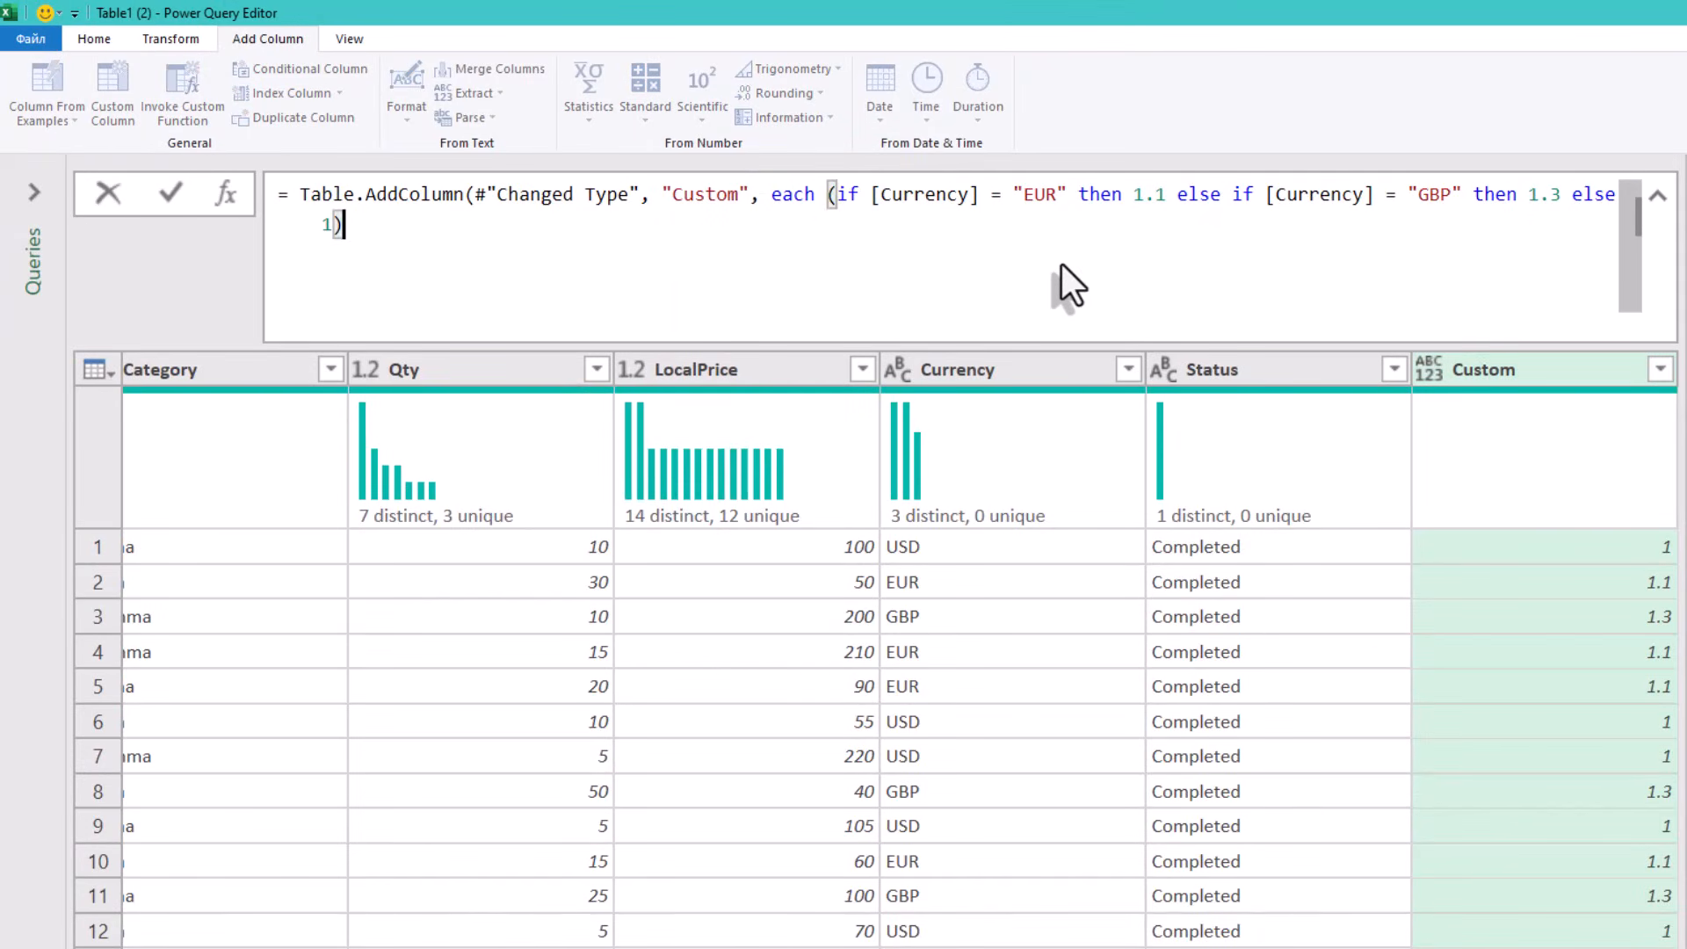
{"action": "type", "text": ")"}
- Multiply the conversion expression by [Qty]*[LocalPrice] in the custom column's formula and commit it
{"action": "key", "text": "ctrl+Home"}
{"action": "key", "text": "Right"}
{"action": "key", "text": "Right"}
{"action": "key", "text": "Right"}
{"action": "key", "text": "Right"}
{"action": "key", "text": "Right"}
{"action": "key", "text": "Right"}
{"action": "key", "text": "Right"}
{"action": "key", "text": "Right"}
{"action": "key", "text": "Right"}
{"action": "key", "text": "Right"}
{"action": "key", "text": "Right"}
{"action": "key", "text": "Right"}
{"action": "key", "text": "Right"}
{"action": "key", "text": "Right"}
{"action": "key", "text": "Right"}
{"action": "key", "text": "Right"}
{"action": "key", "text": "Right"}
{"action": "key", "text": "Right"}
{"action": "key", "text": "Right"}
{"action": "key", "text": "Right"}
{"action": "type", "text": "[Qty]*[Lo"}
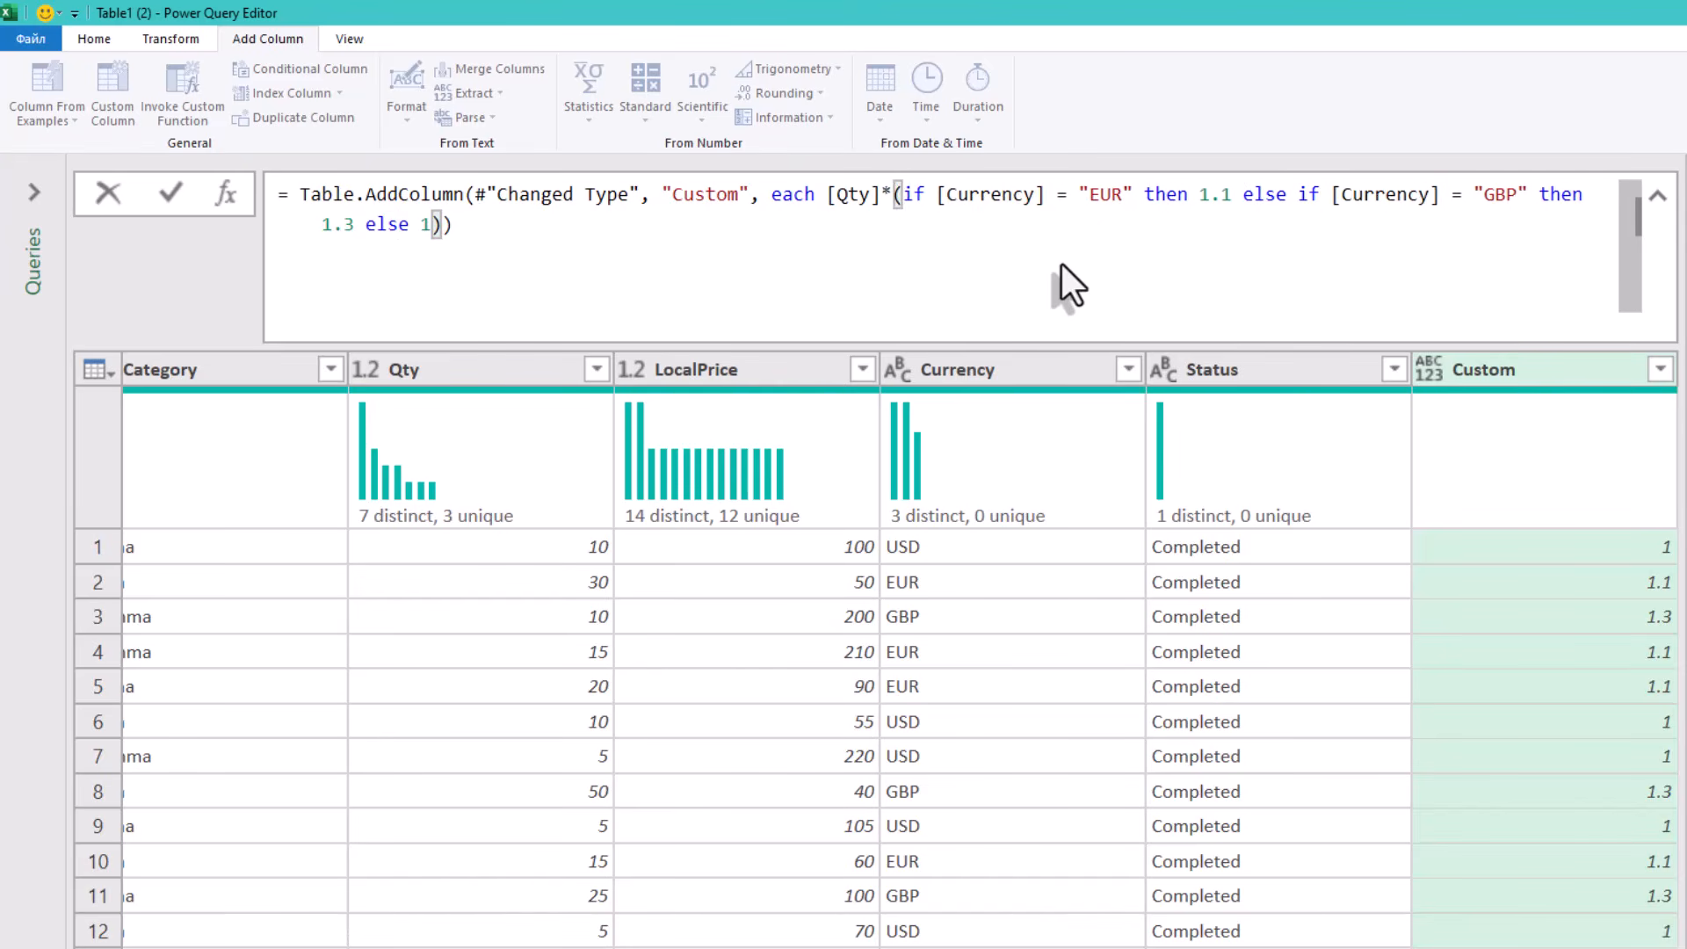
{"action": "type", "text": "calPrice]*"}
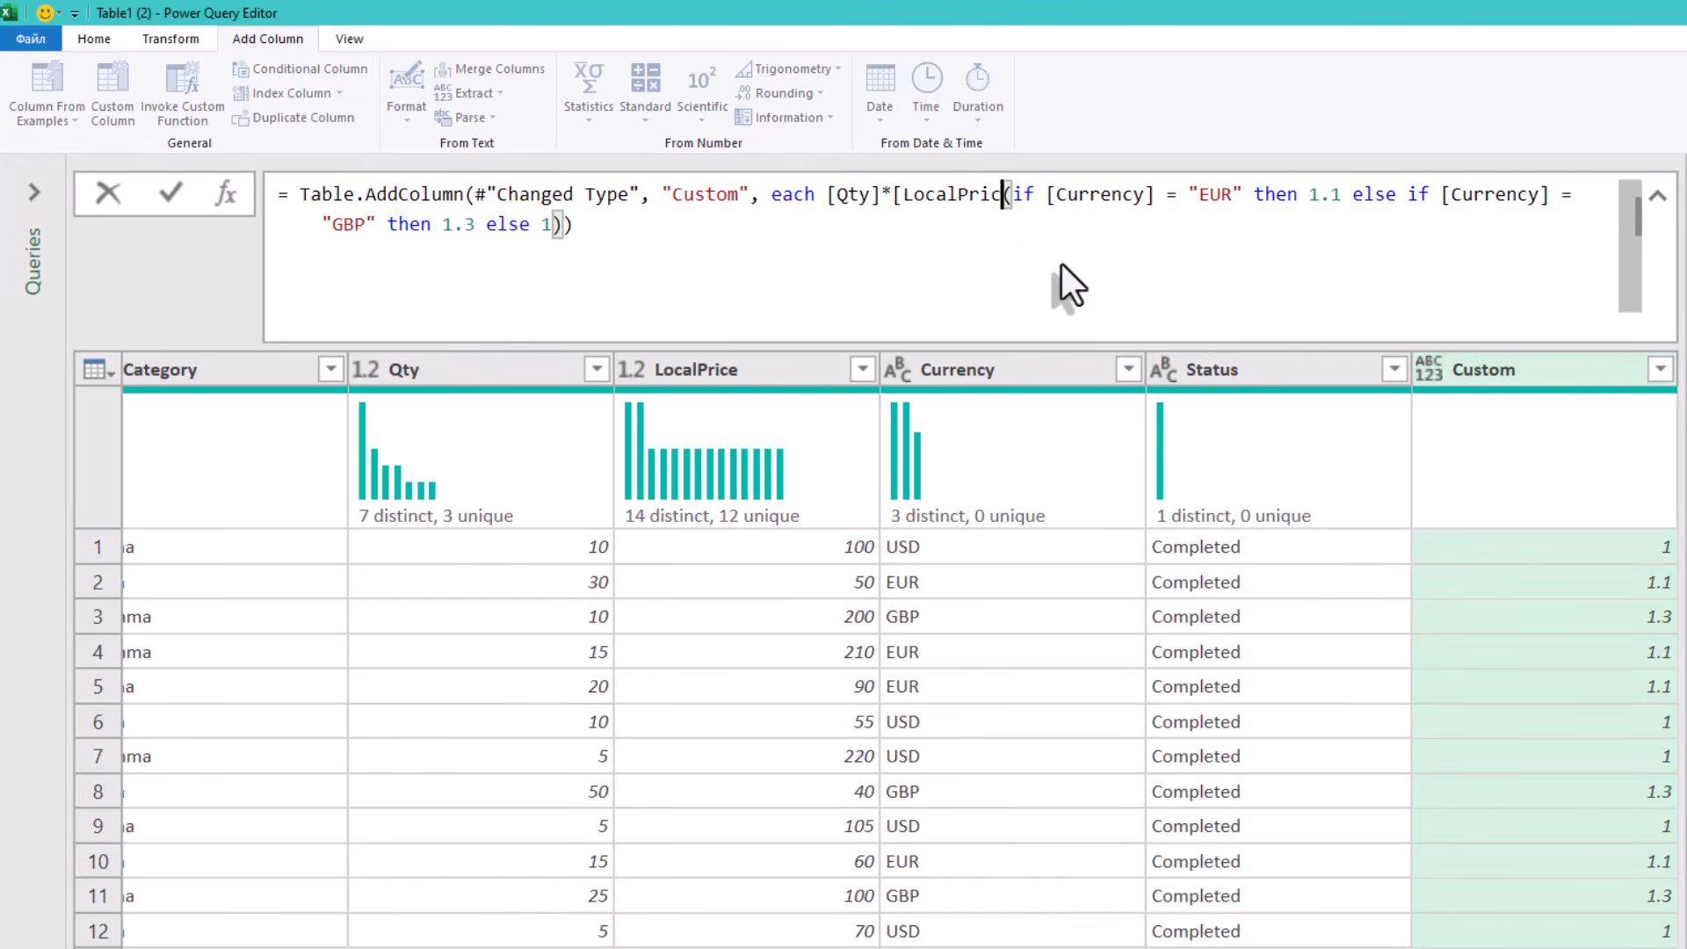
{"action": "left_click", "coordinate": [1485, 599]}
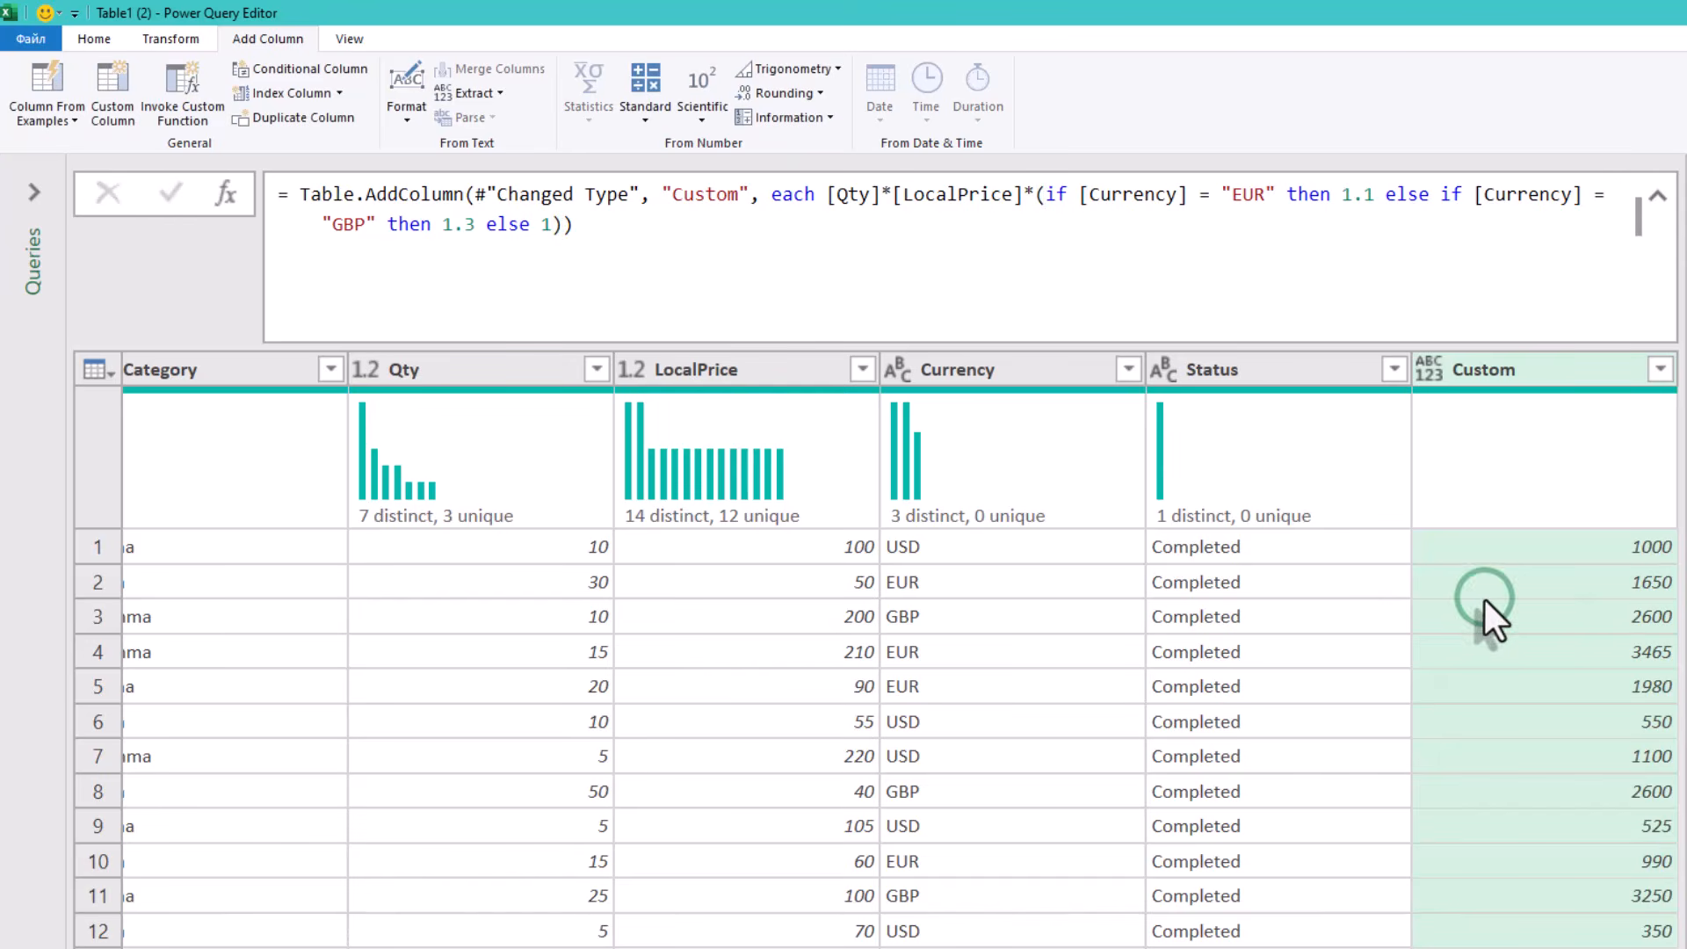
- Rename the custom column to Amount in the formula
{"action": "double_click", "coordinate": [698, 189]}
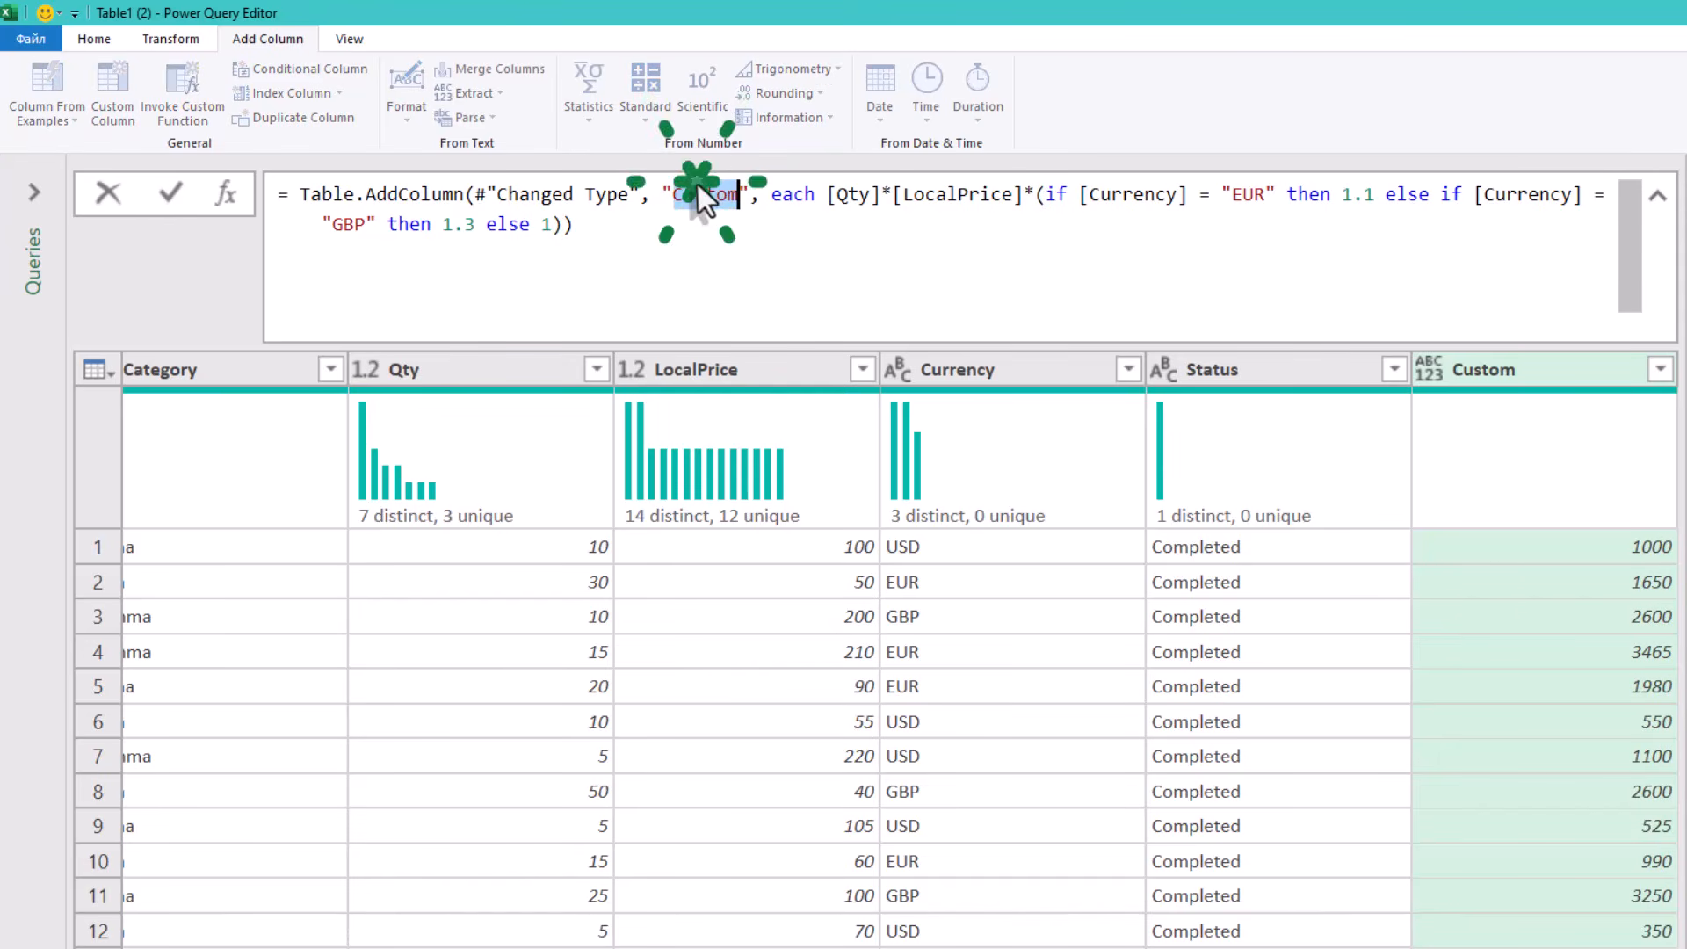
{"action": "type", "text": "Amount"}
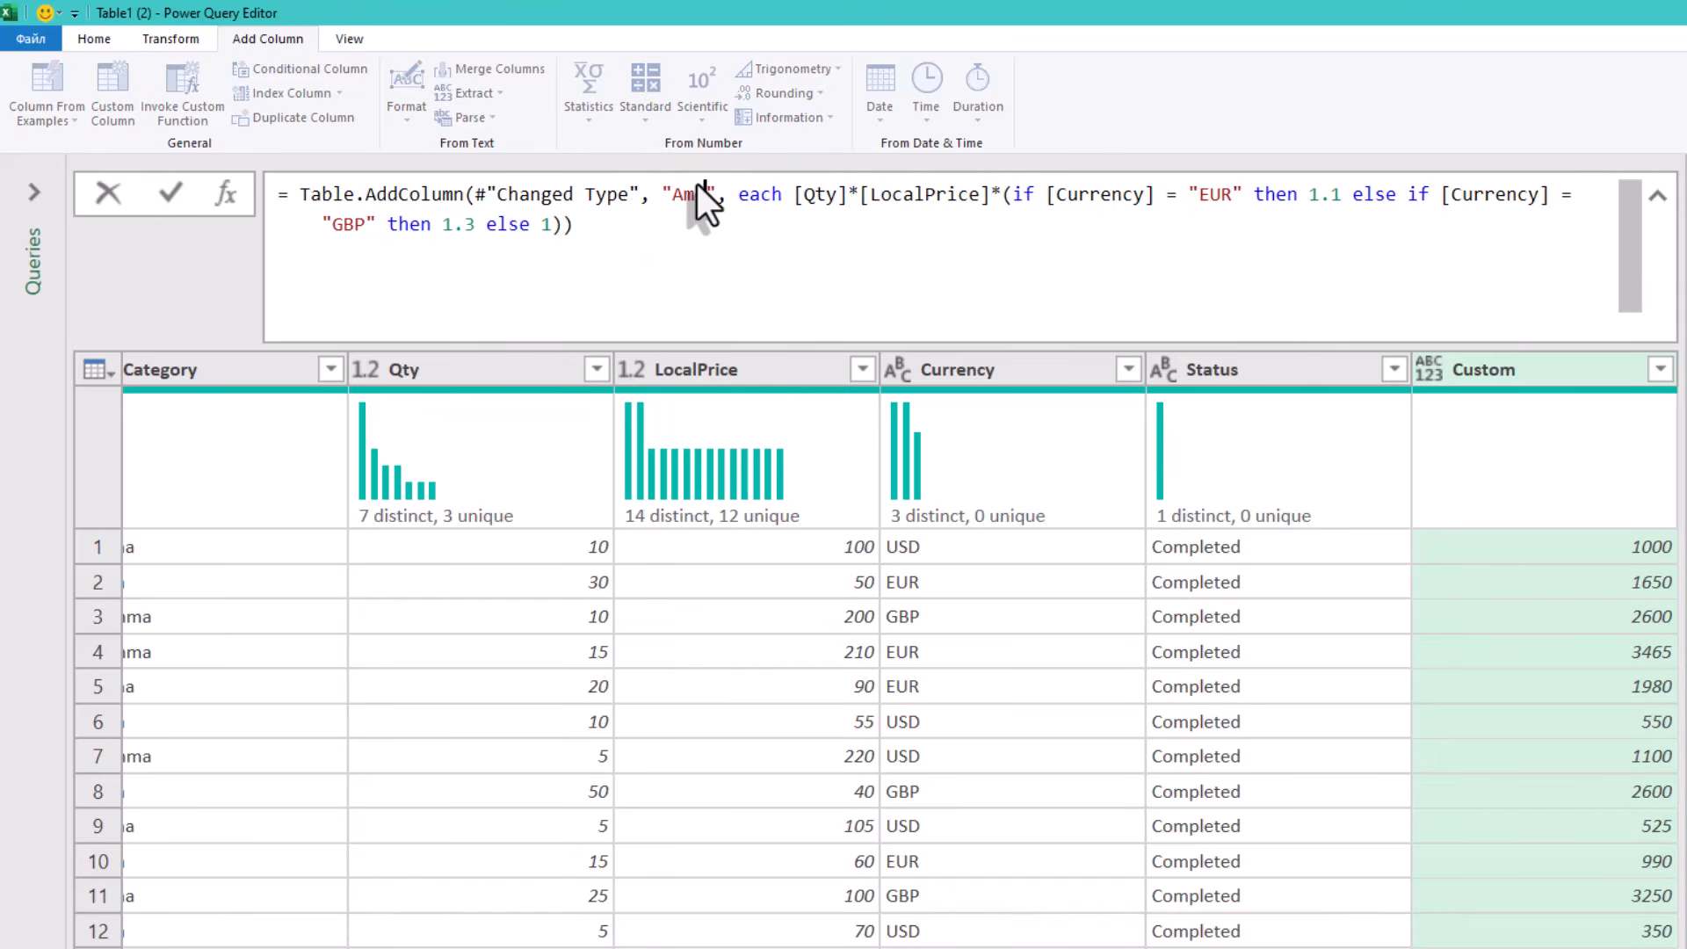
{"action": "left_click", "coordinate": [1485, 687]}
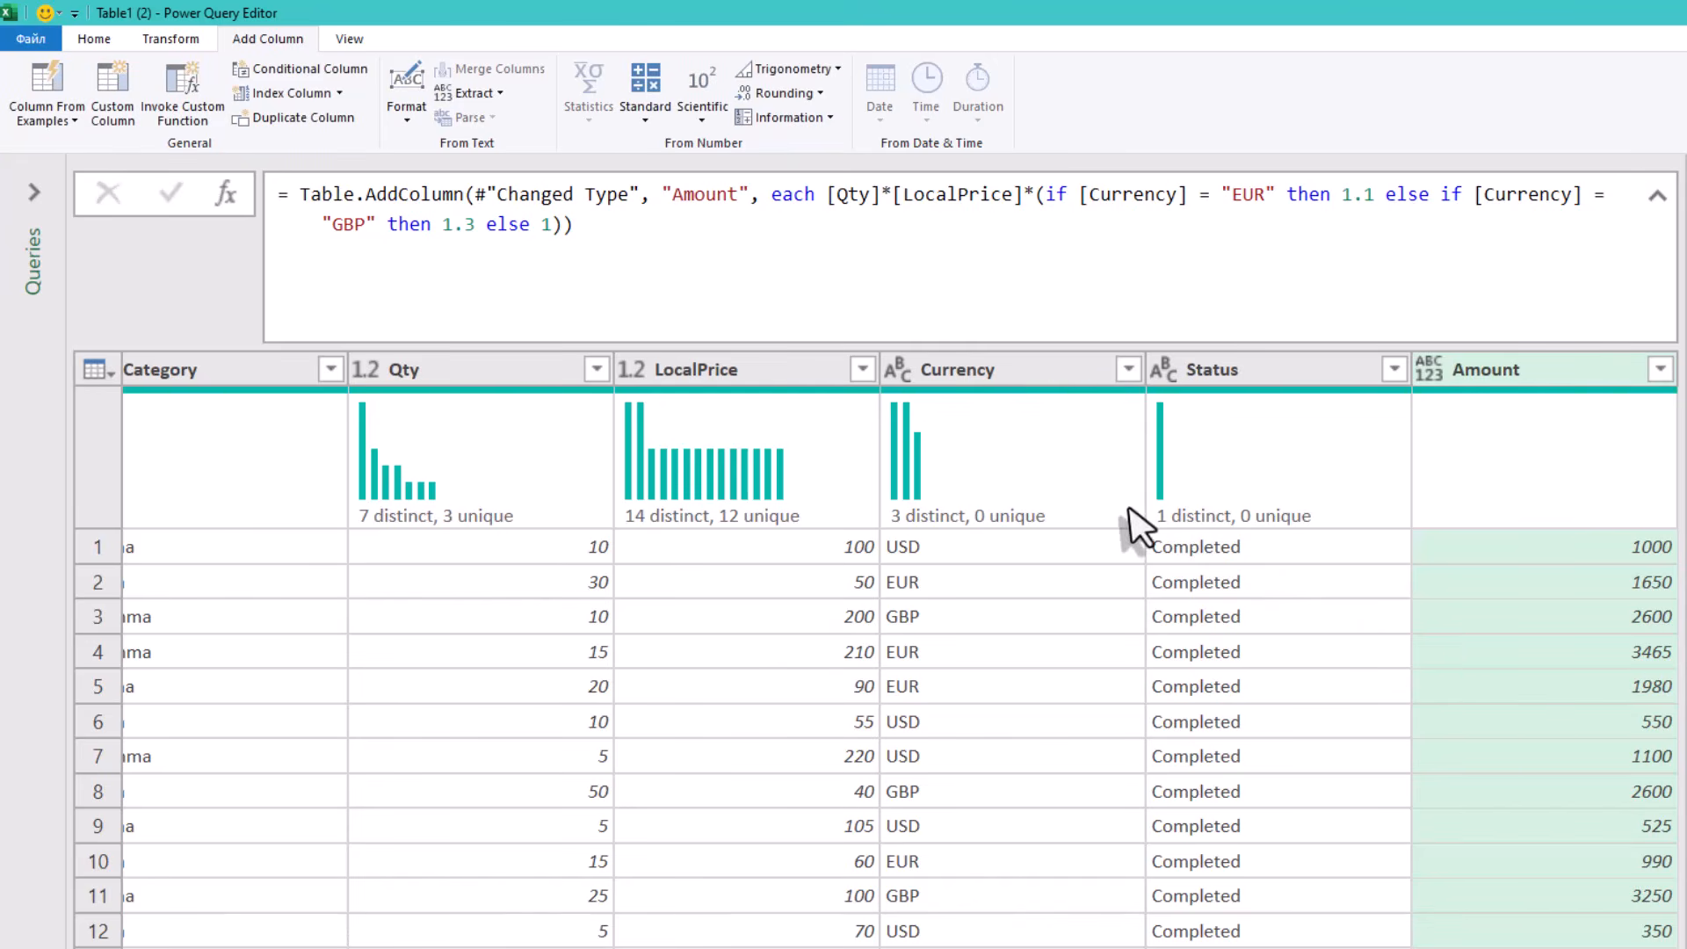
- Group the rows by Category into a new WeightedAVG column using the All Rows operation
{"action": "mouse_move", "coordinate": [1130, 509]}
{"action": "left_click", "coordinate": [145, 41]}
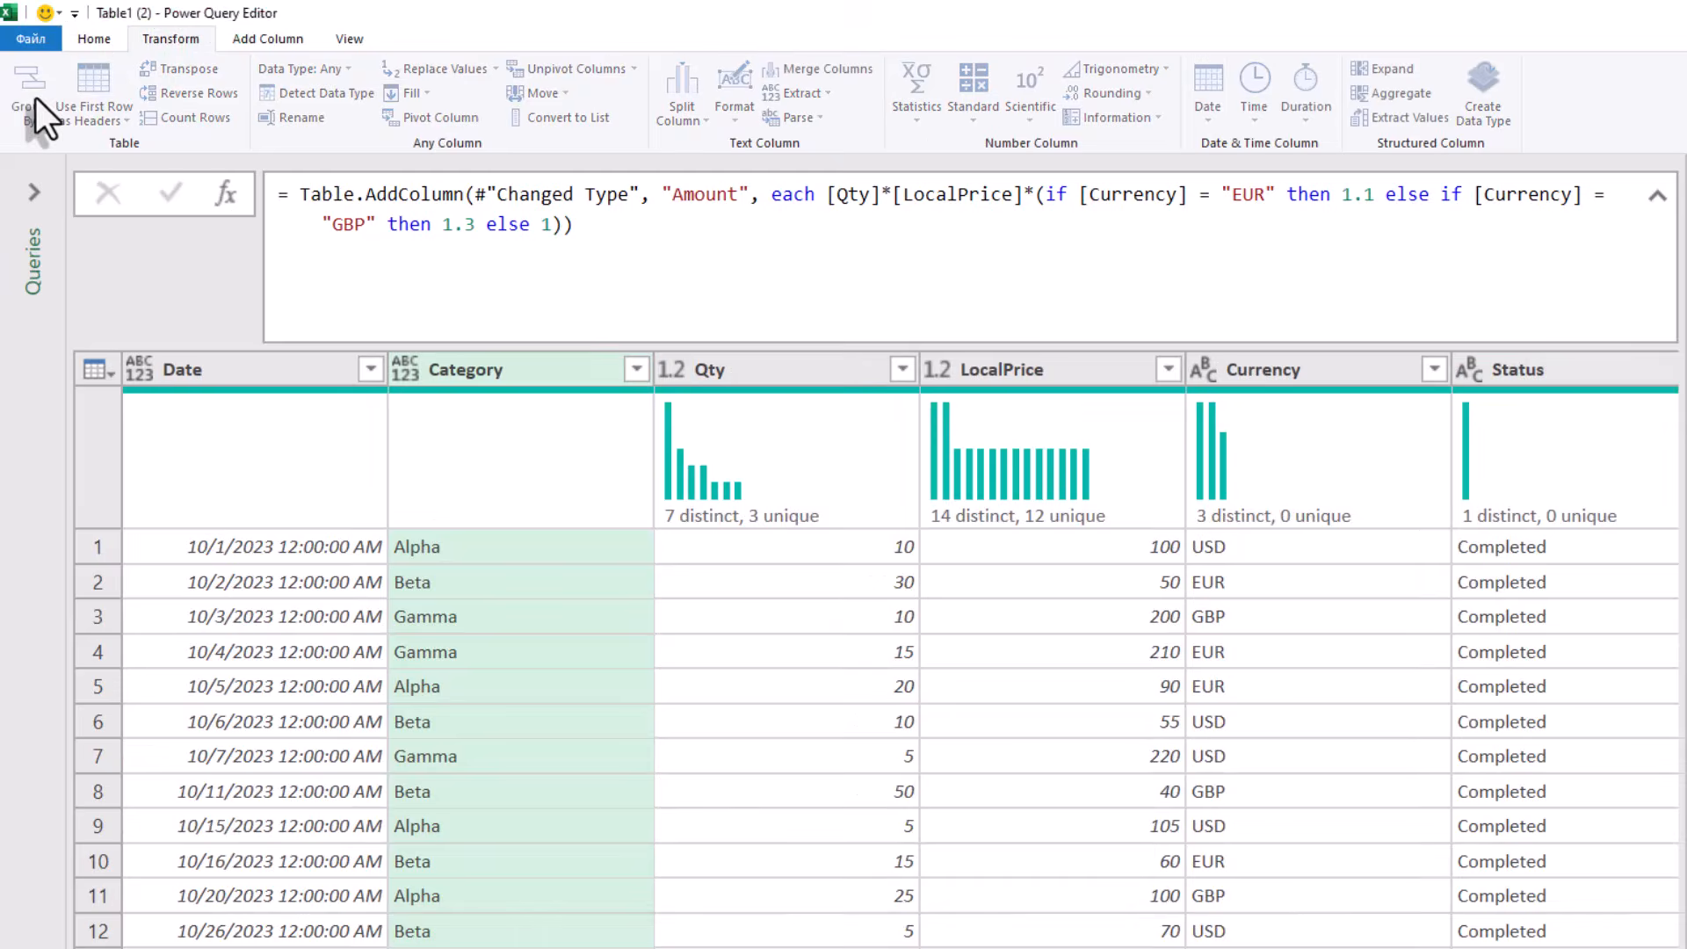
{"action": "left_click", "coordinate": [34, 97]}
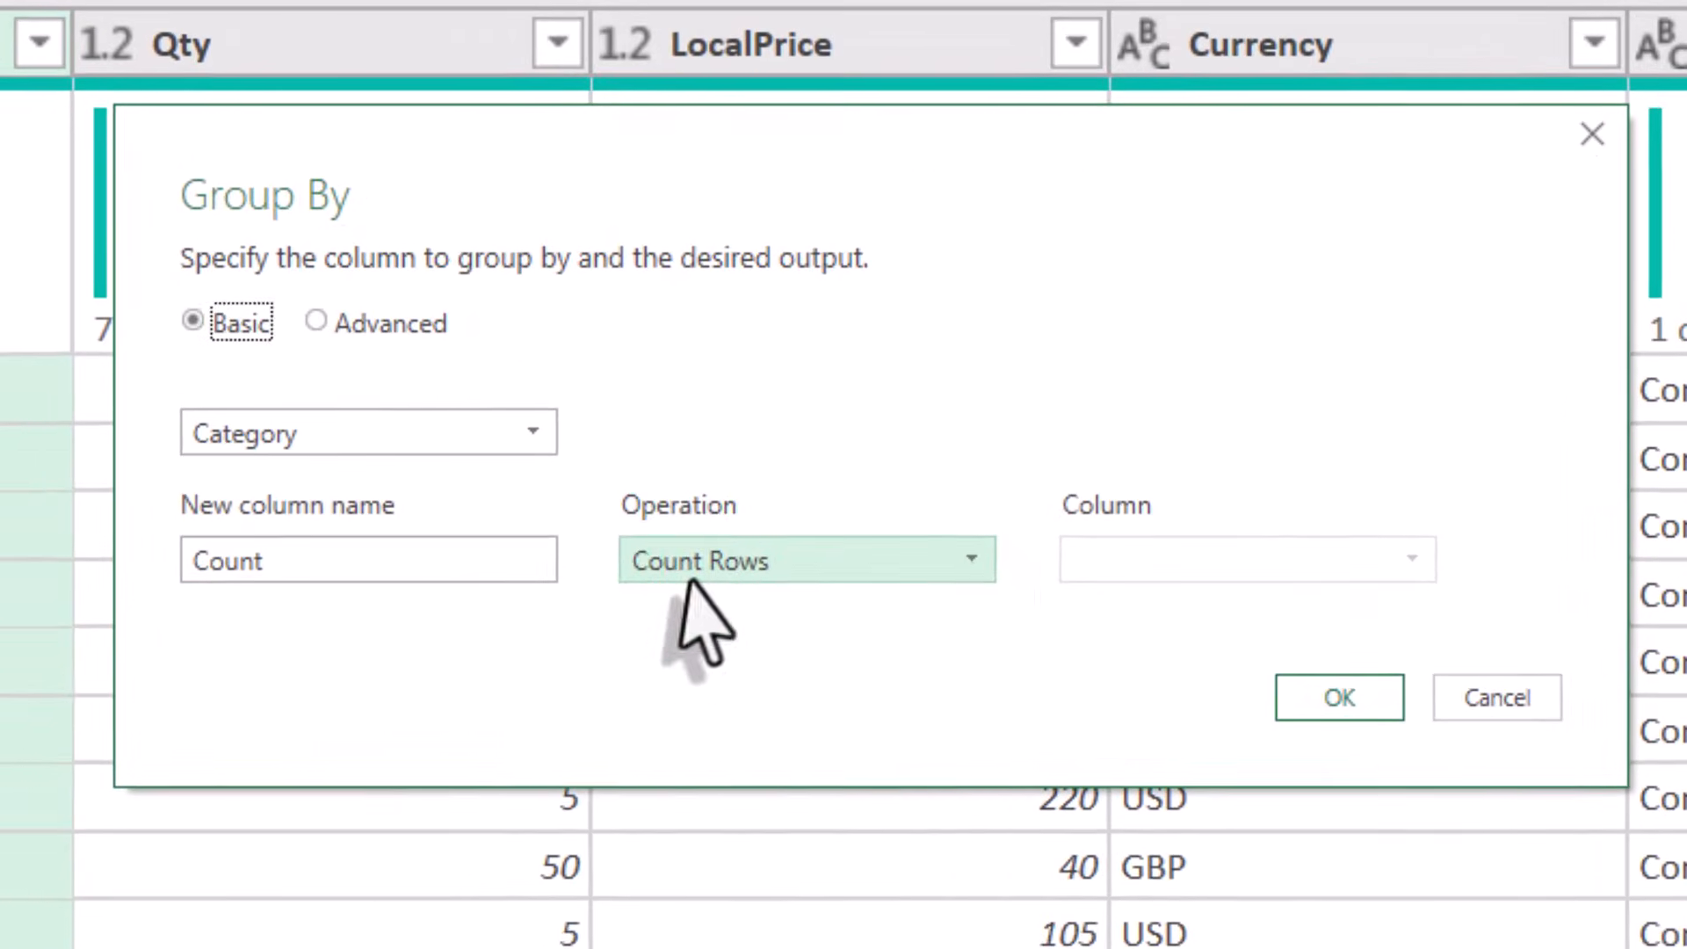
{"action": "left_click", "coordinate": [844, 601]}
{"action": "left_click", "coordinate": [864, 841]}
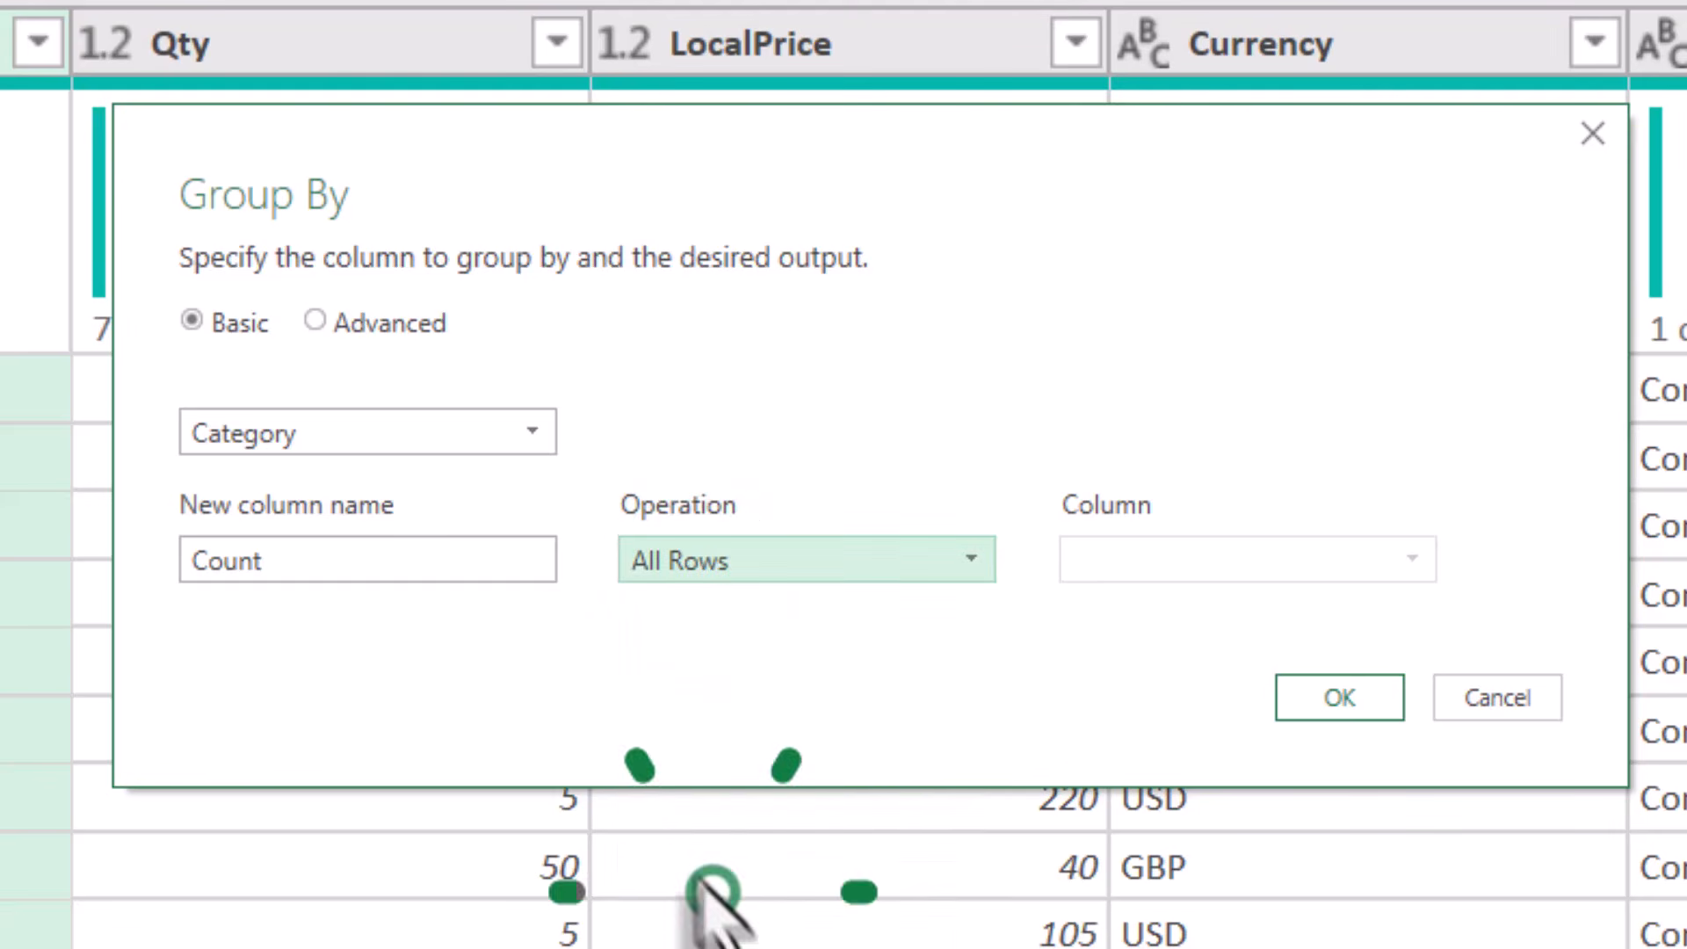
{"action": "left_click", "coordinate": [349, 397]}
{"action": "left_click", "coordinate": [374, 563]}
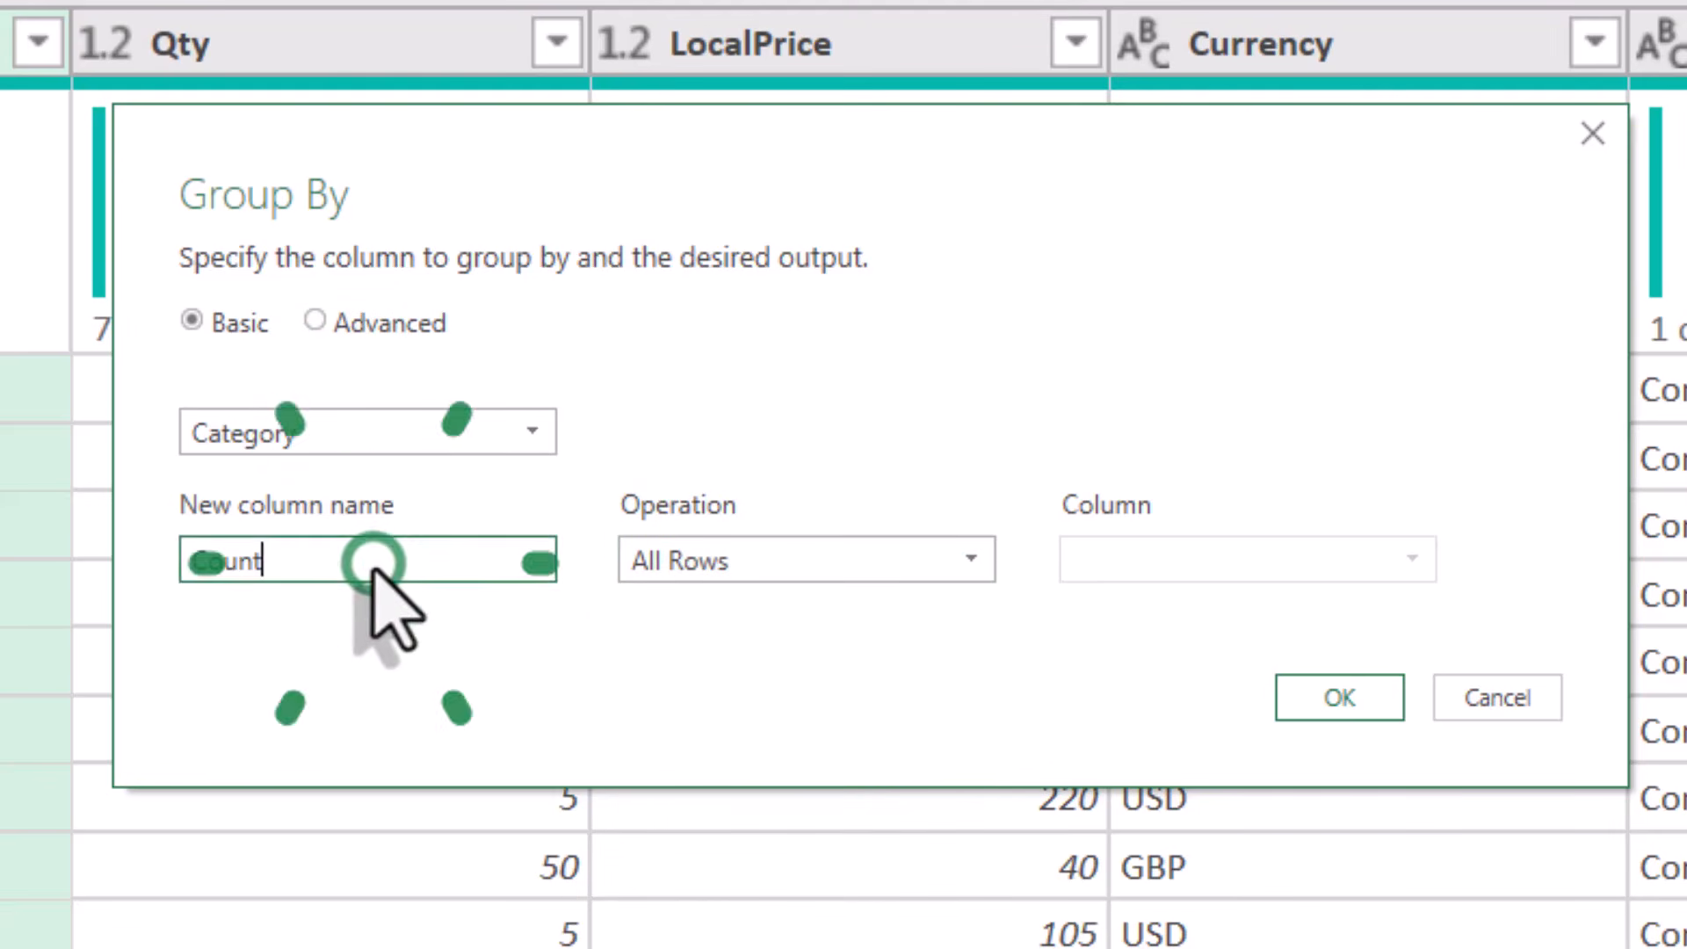
{"action": "double_click", "coordinate": [373, 563]}
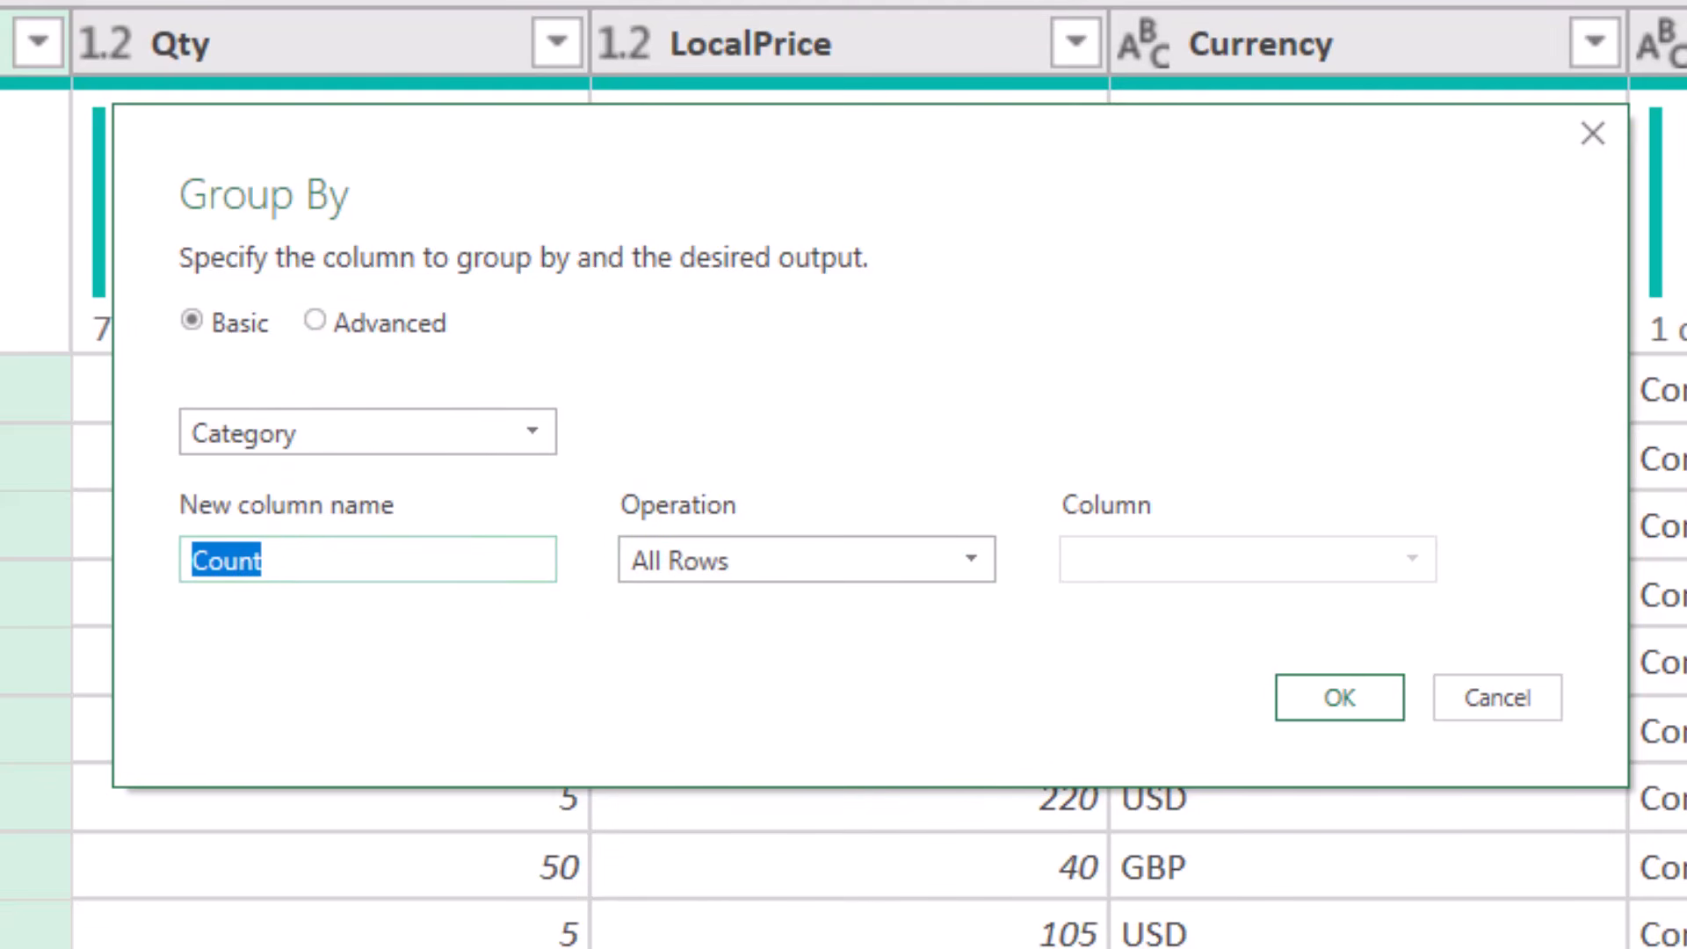
{"action": "type", "text": "WeightedAVG"}
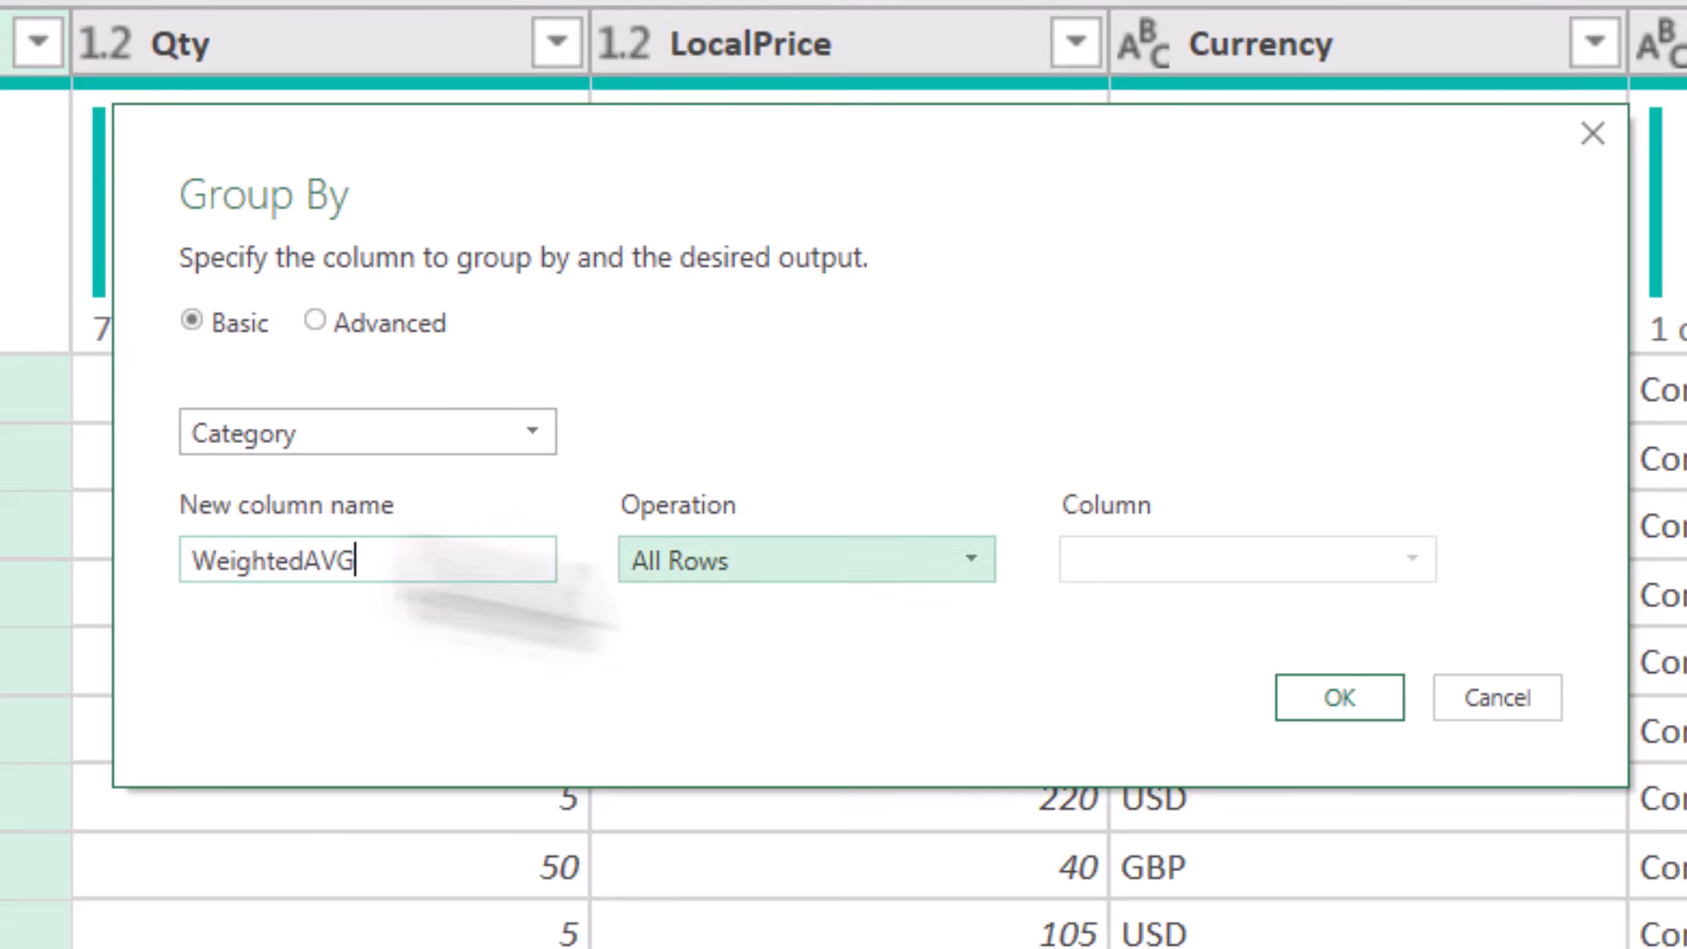
{"action": "left_click", "coordinate": [1300, 697]}
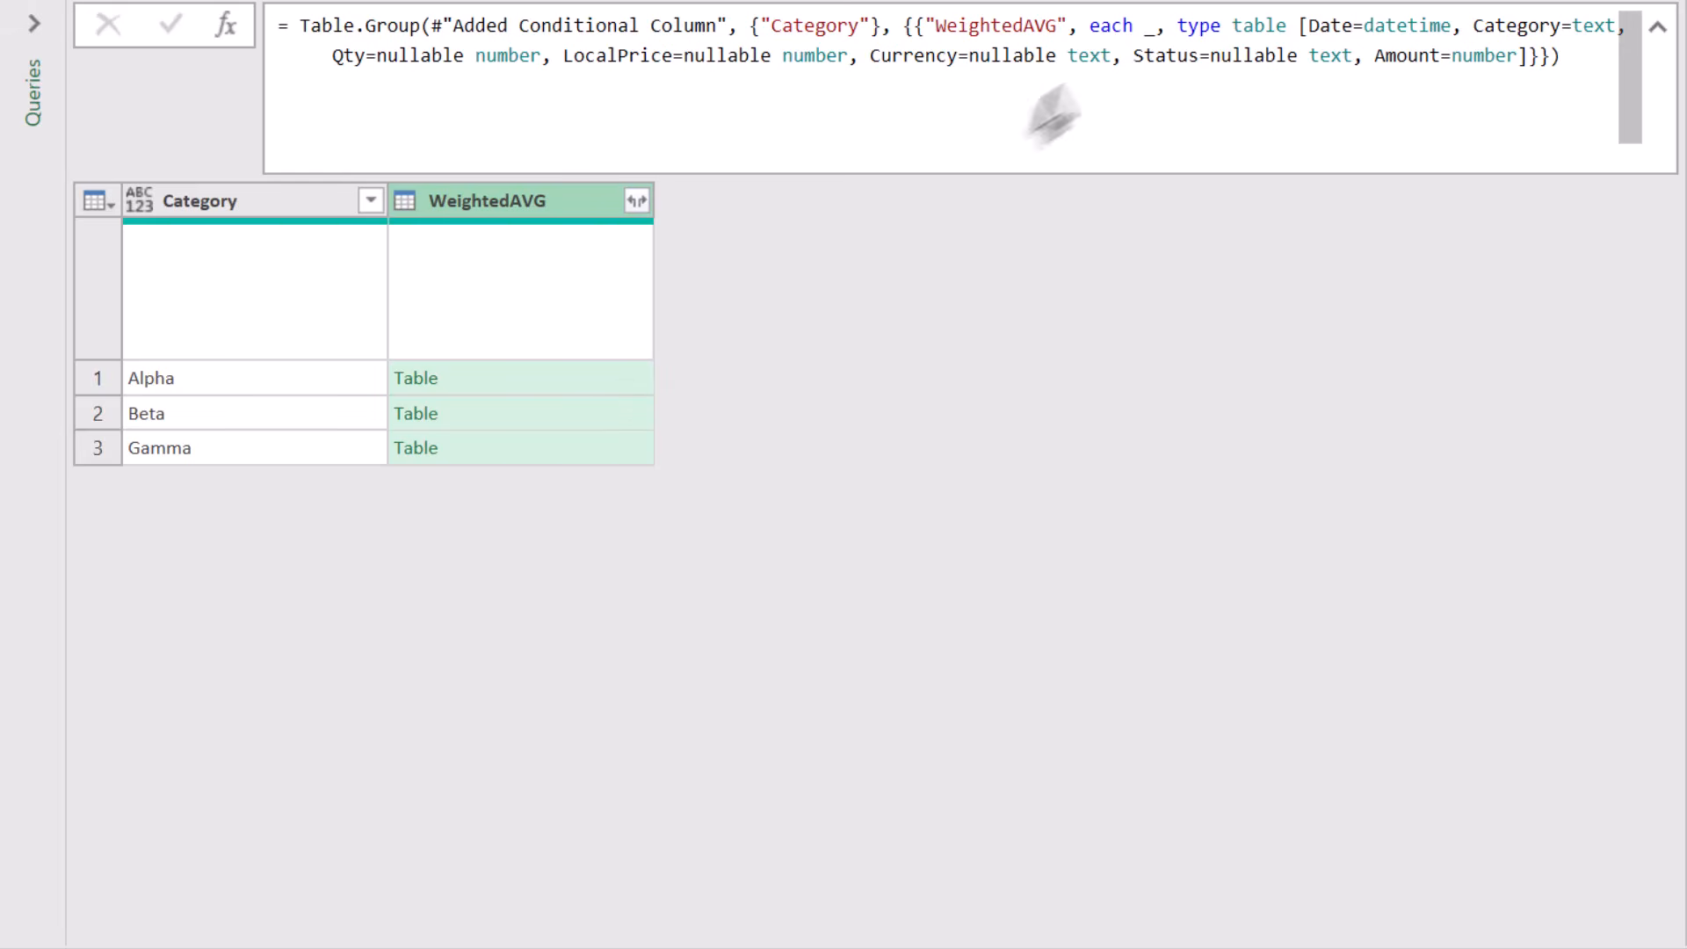
- Delete the table type definition from the Group By formula and preview Alpha's grouped table
{"action": "left_click_drag", "start_coordinate": [1156, 28], "coordinate": [1573, 86]}
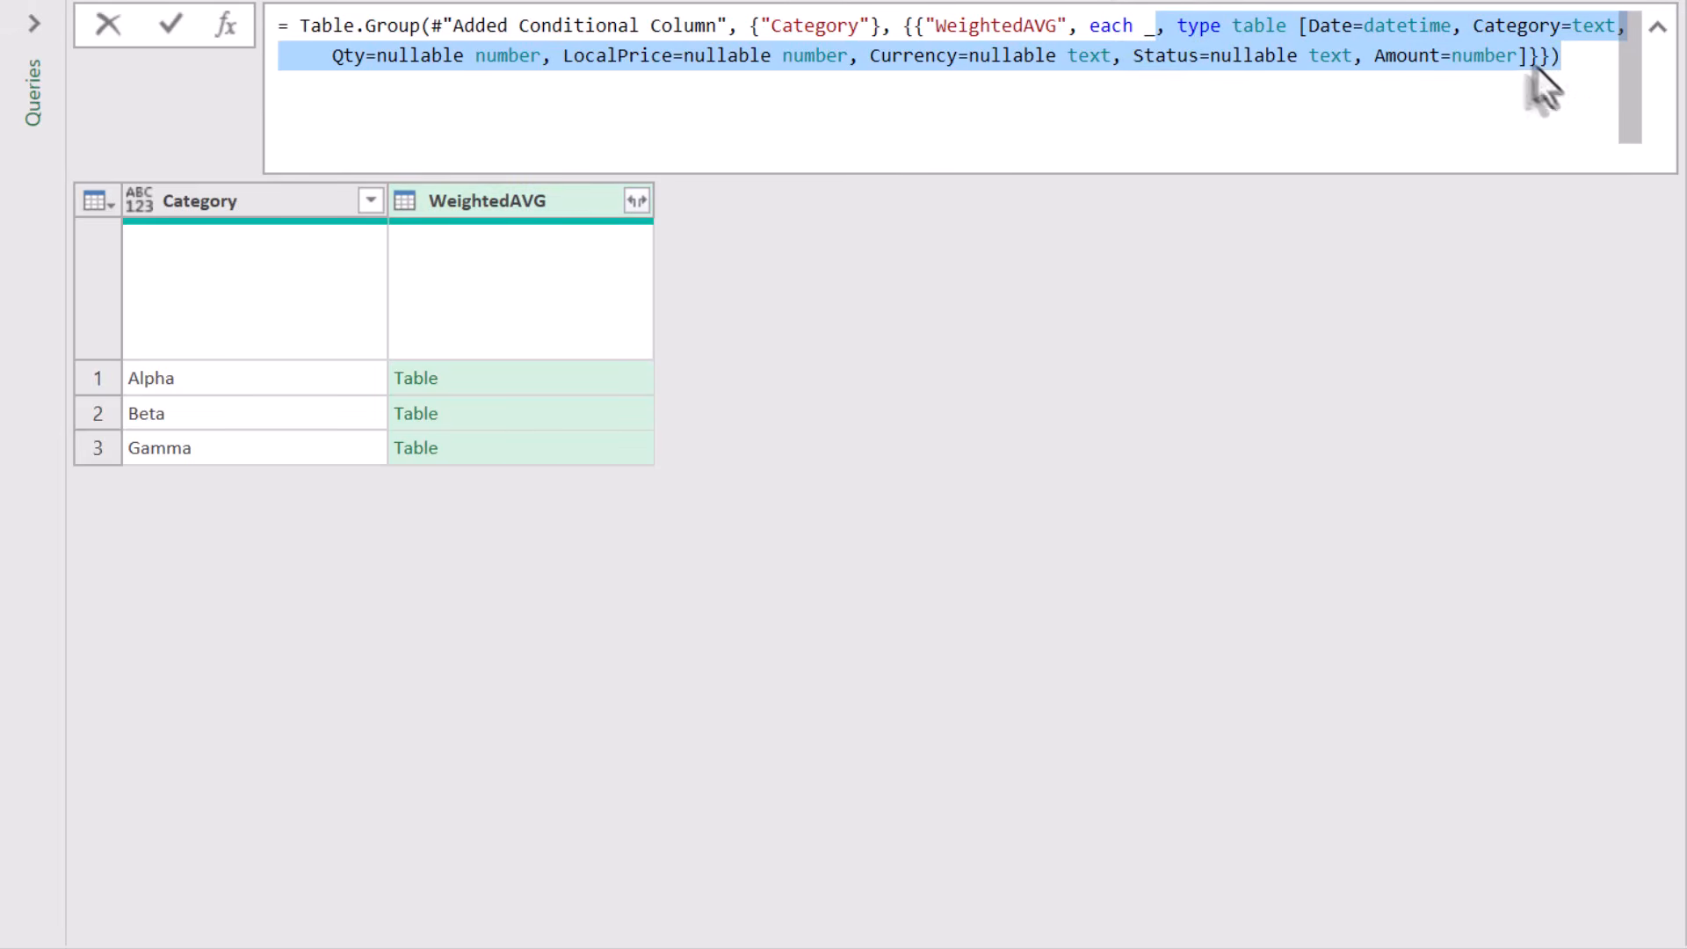
{"action": "key", "text": "BackSpace"}
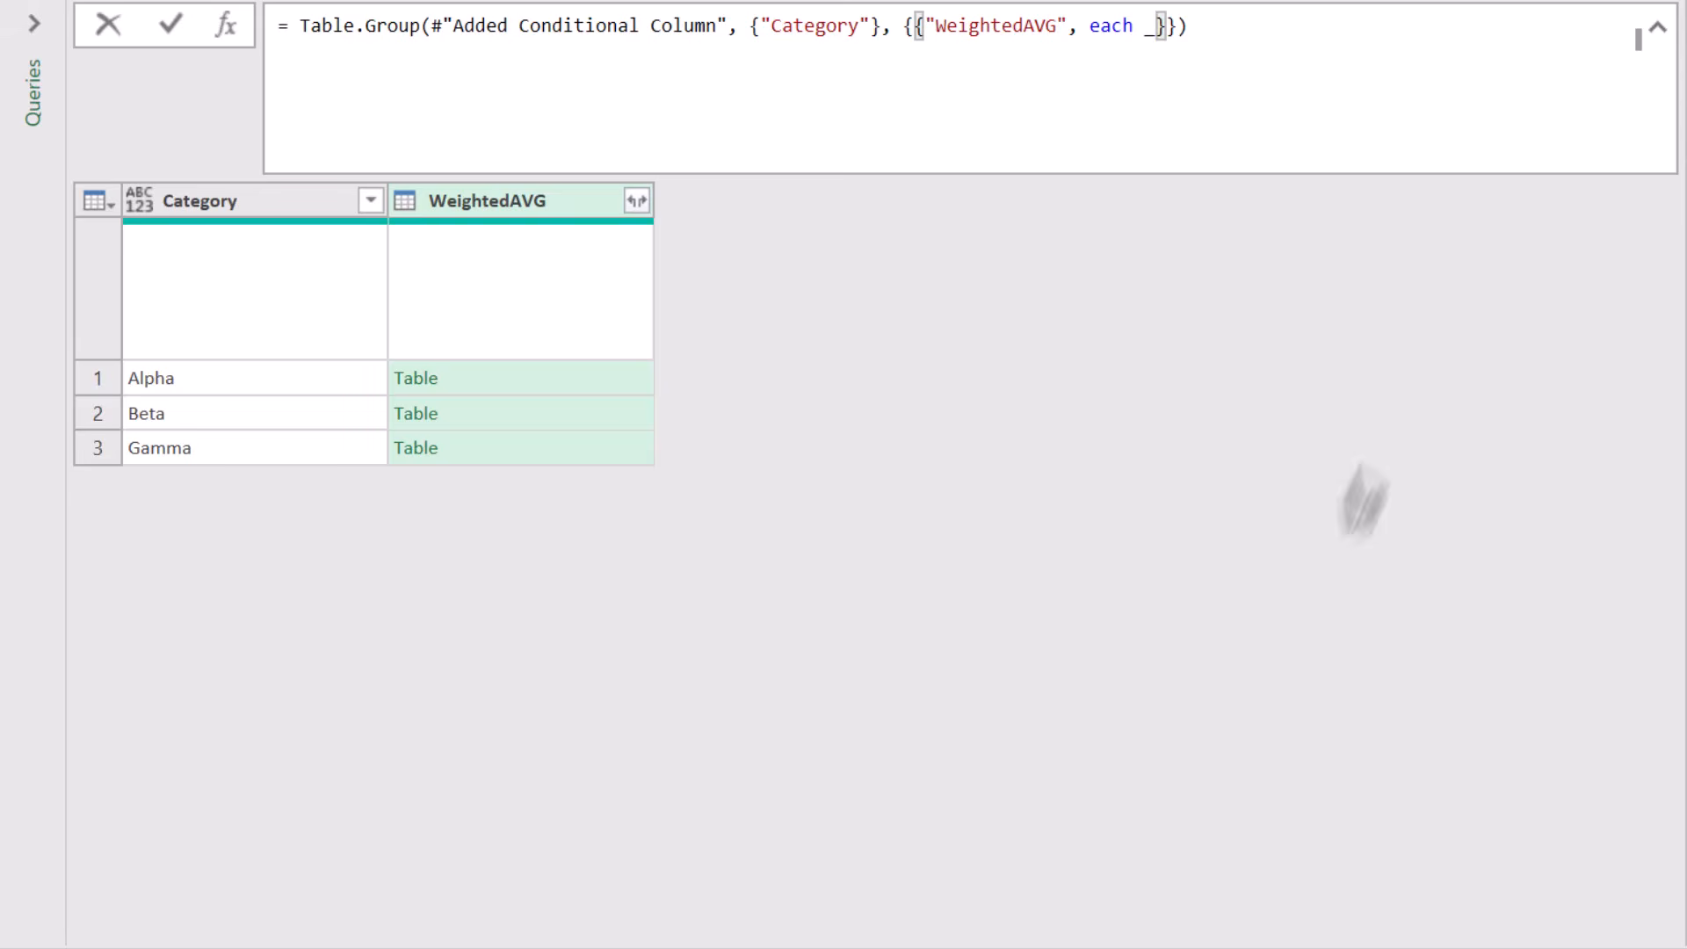
{"action": "left_click", "coordinate": [1142, 30]}
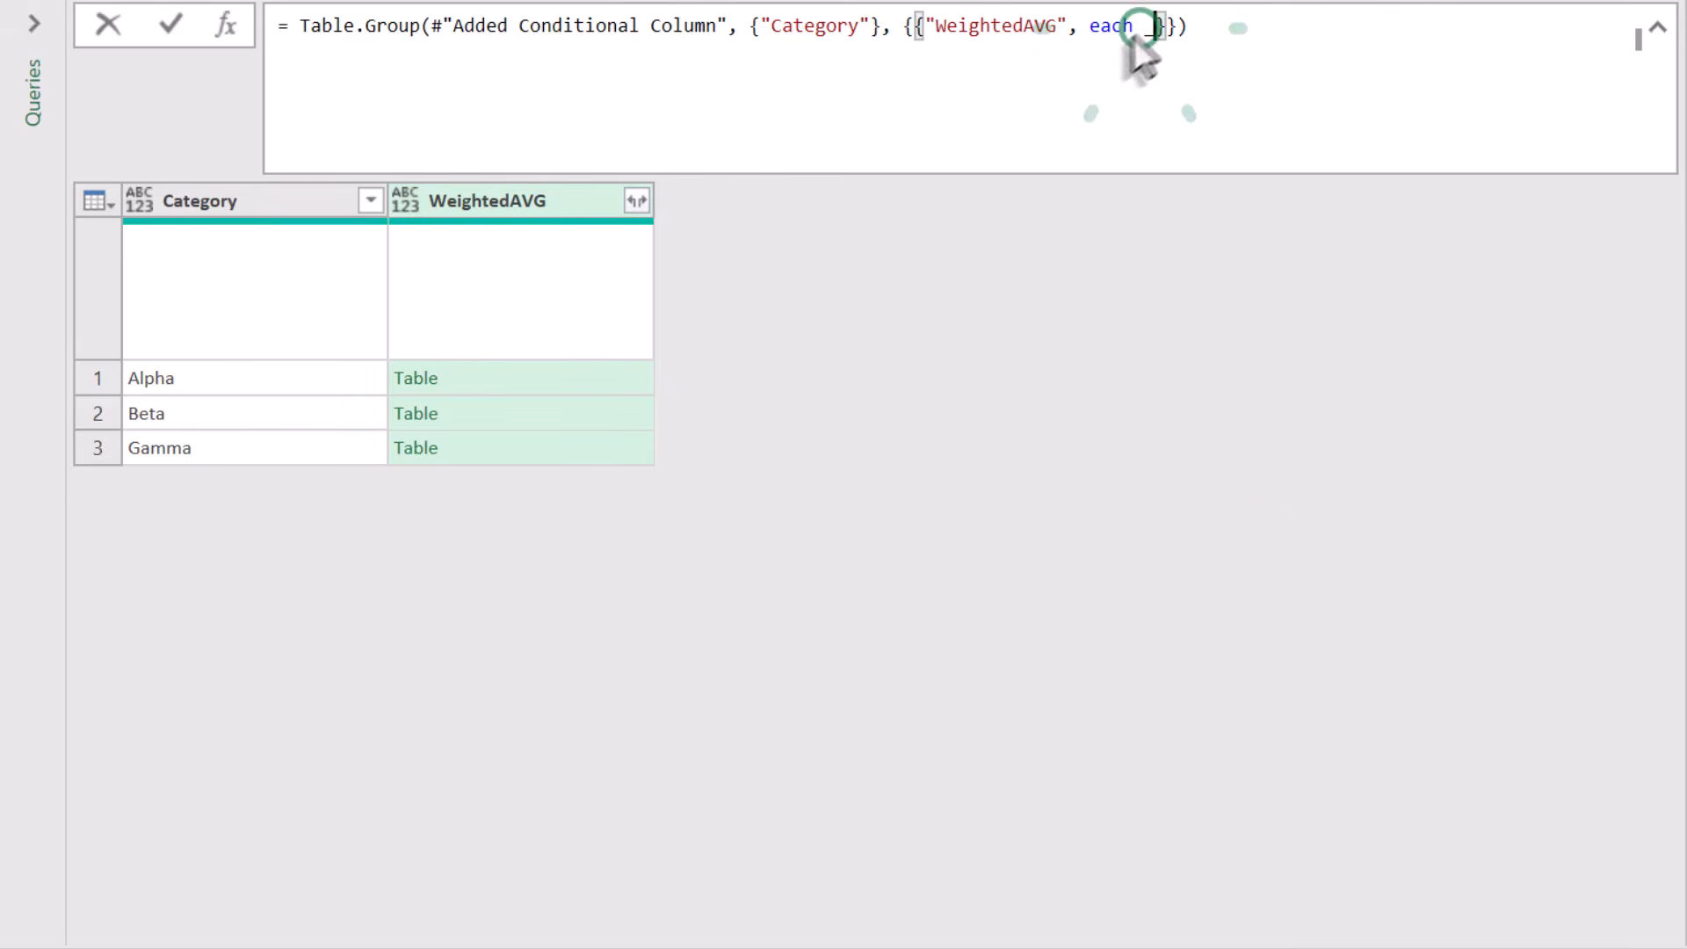
{"action": "left_click", "coordinate": [619, 386]}
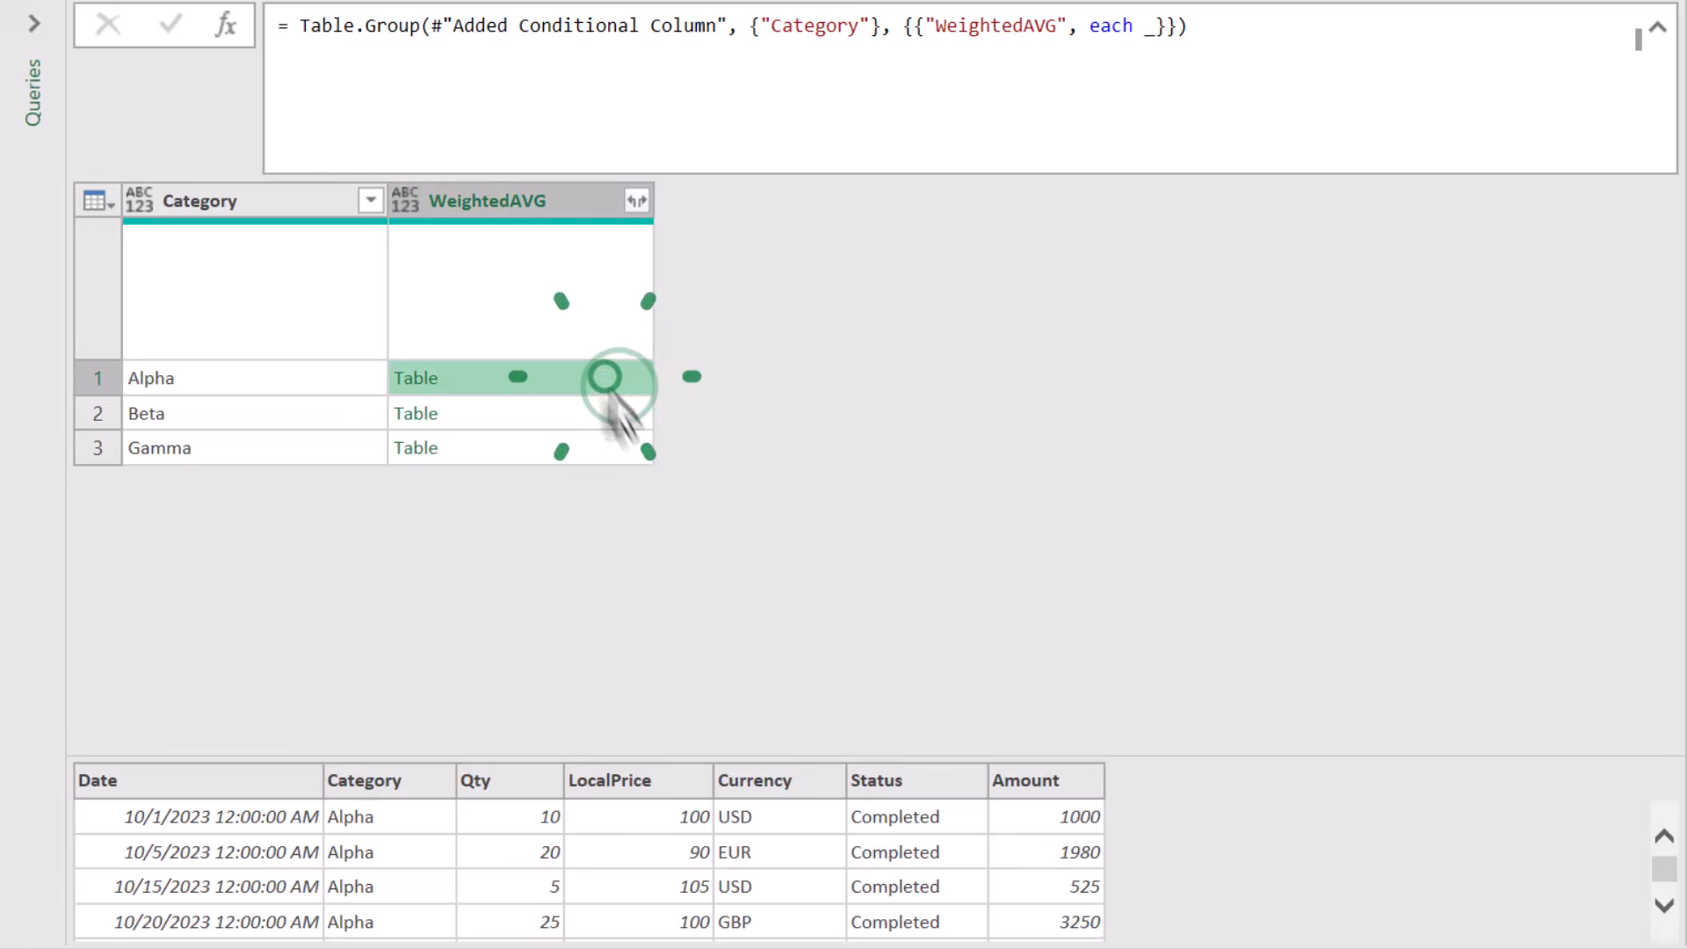
{"action": "scroll", "coordinate": [922, 918], "scroll_direction": "down", "scroll_amount": 1}
{"action": "scroll", "coordinate": [929, 922], "scroll_direction": "up", "scroll_amount": 1}
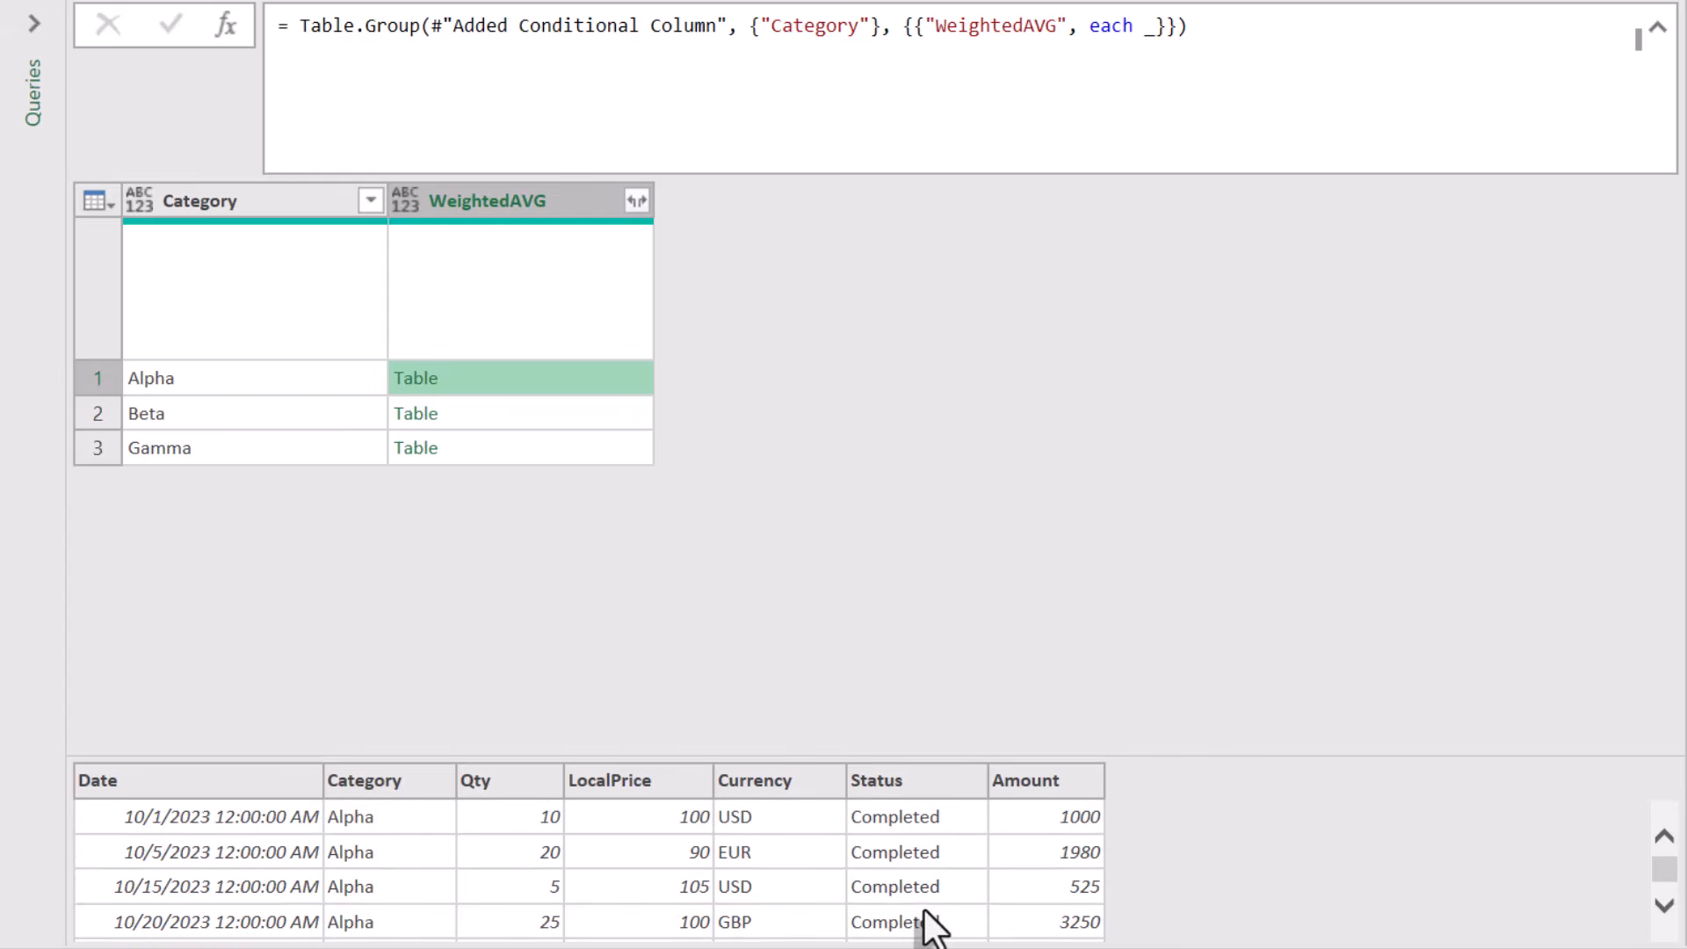
- Change the grouped expression to Table.LastN(_,3) to keep each category's last 3 rows, then preview Alpha
{"action": "left_click", "coordinate": [1147, 26]}
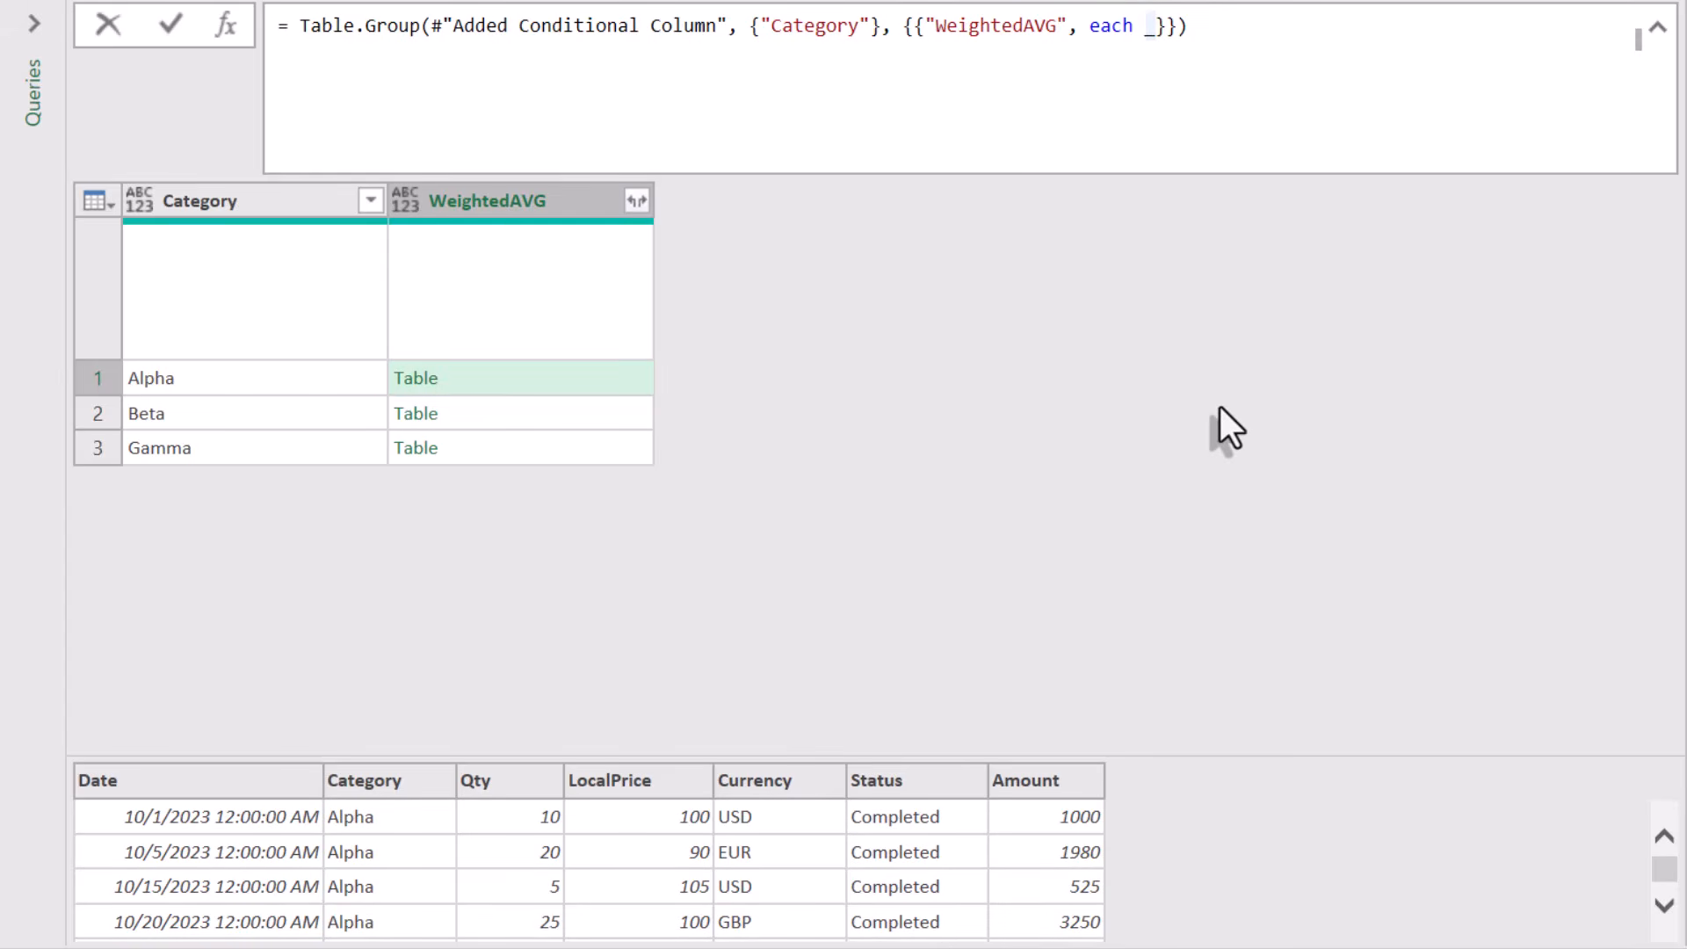
{"action": "type", "text": "Table.La"}
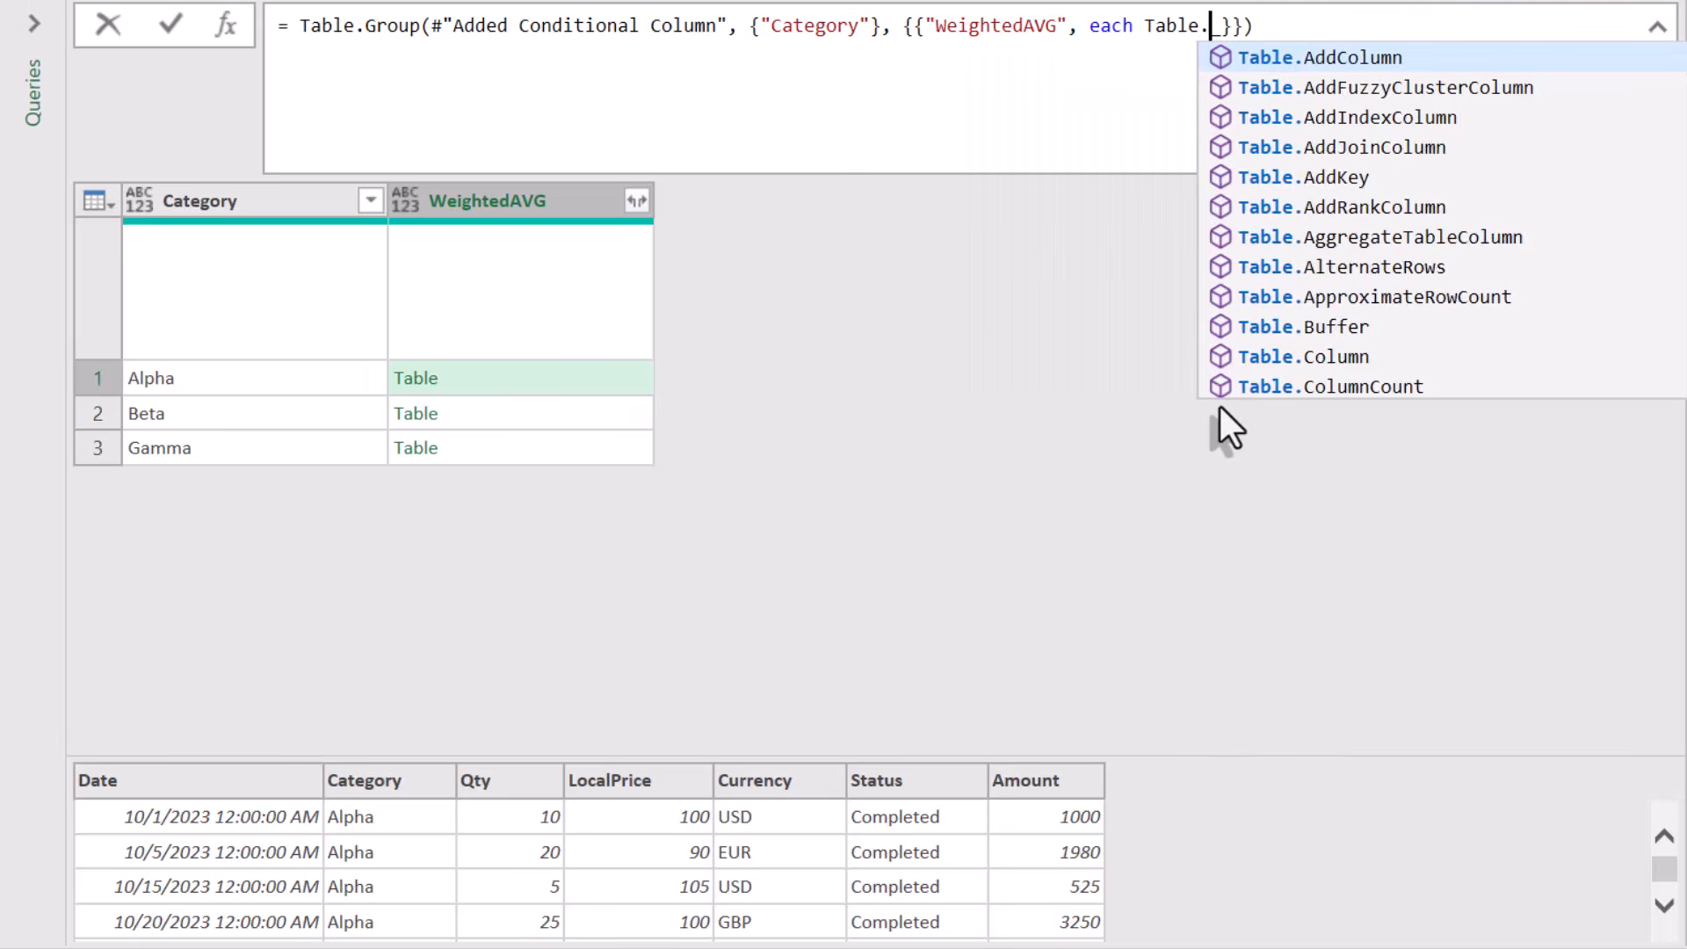
{"action": "type", "text": "stN("}
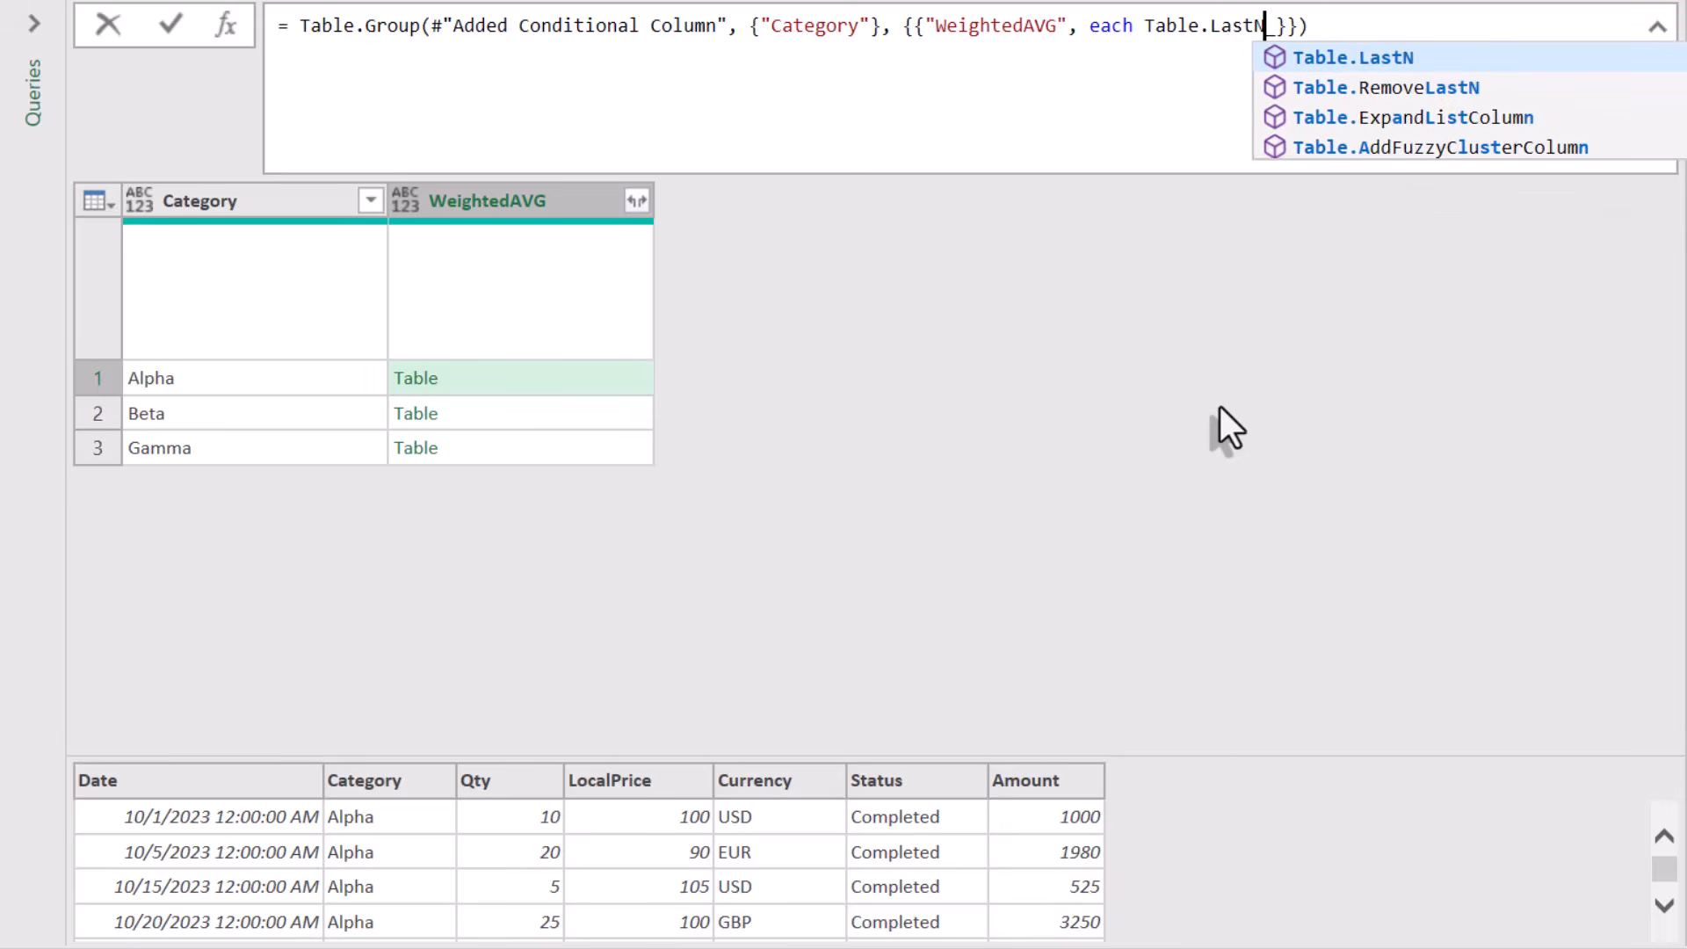
{"action": "type", "text": "_,3"}
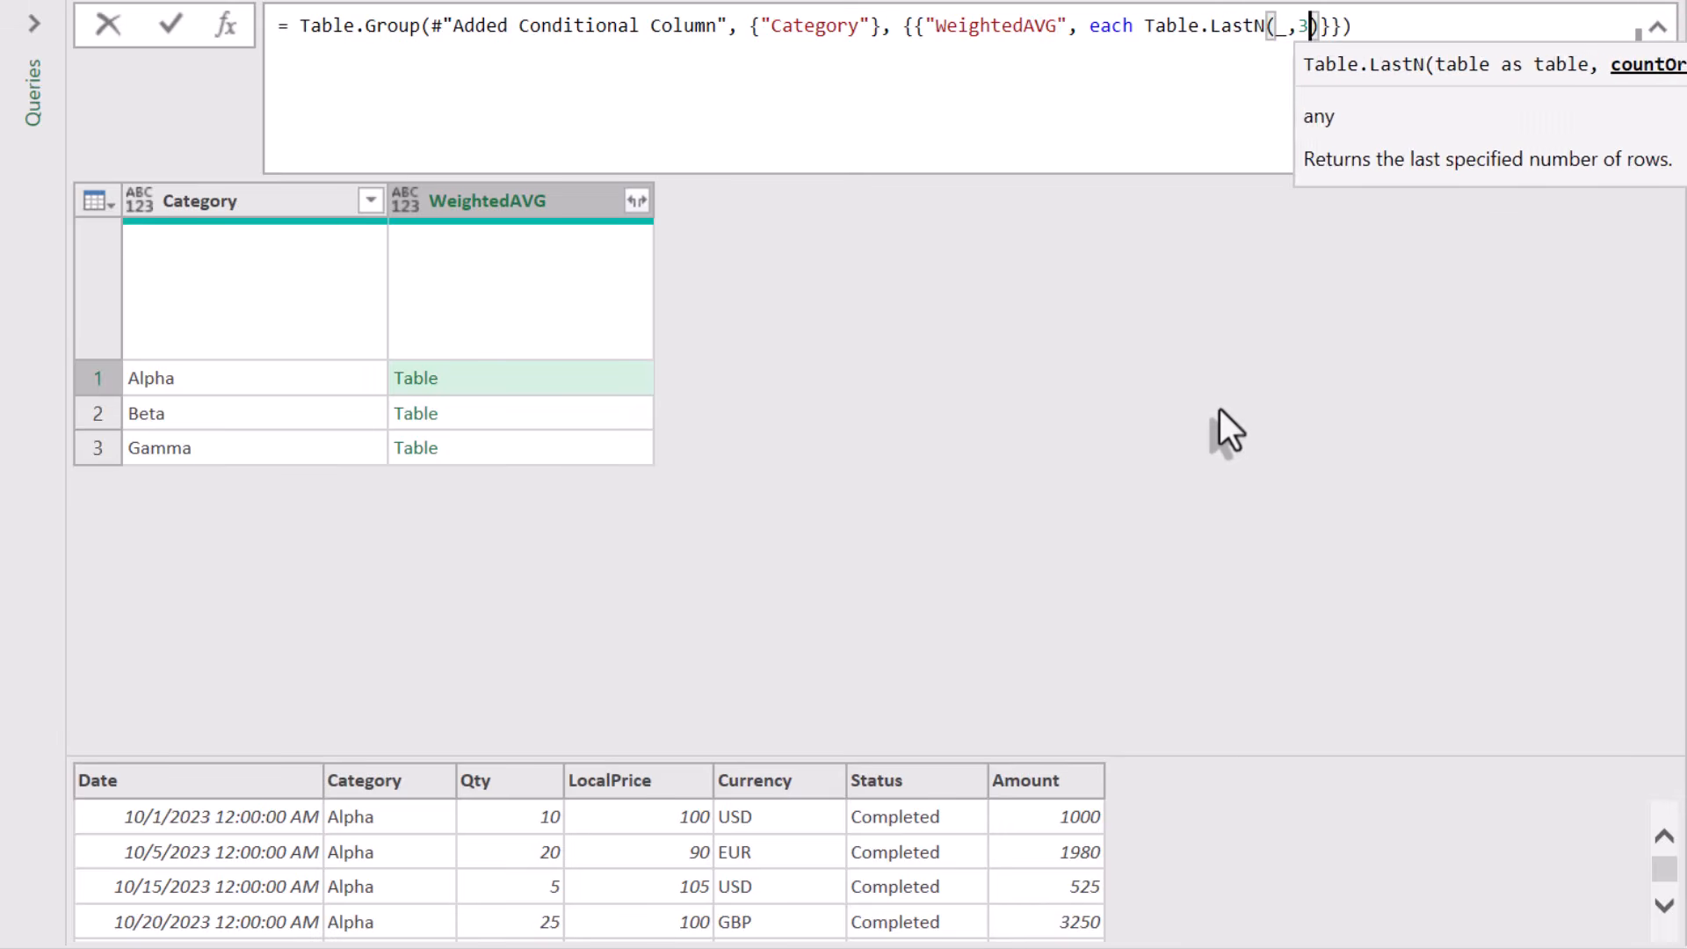
{"action": "key", "text": "Return"}
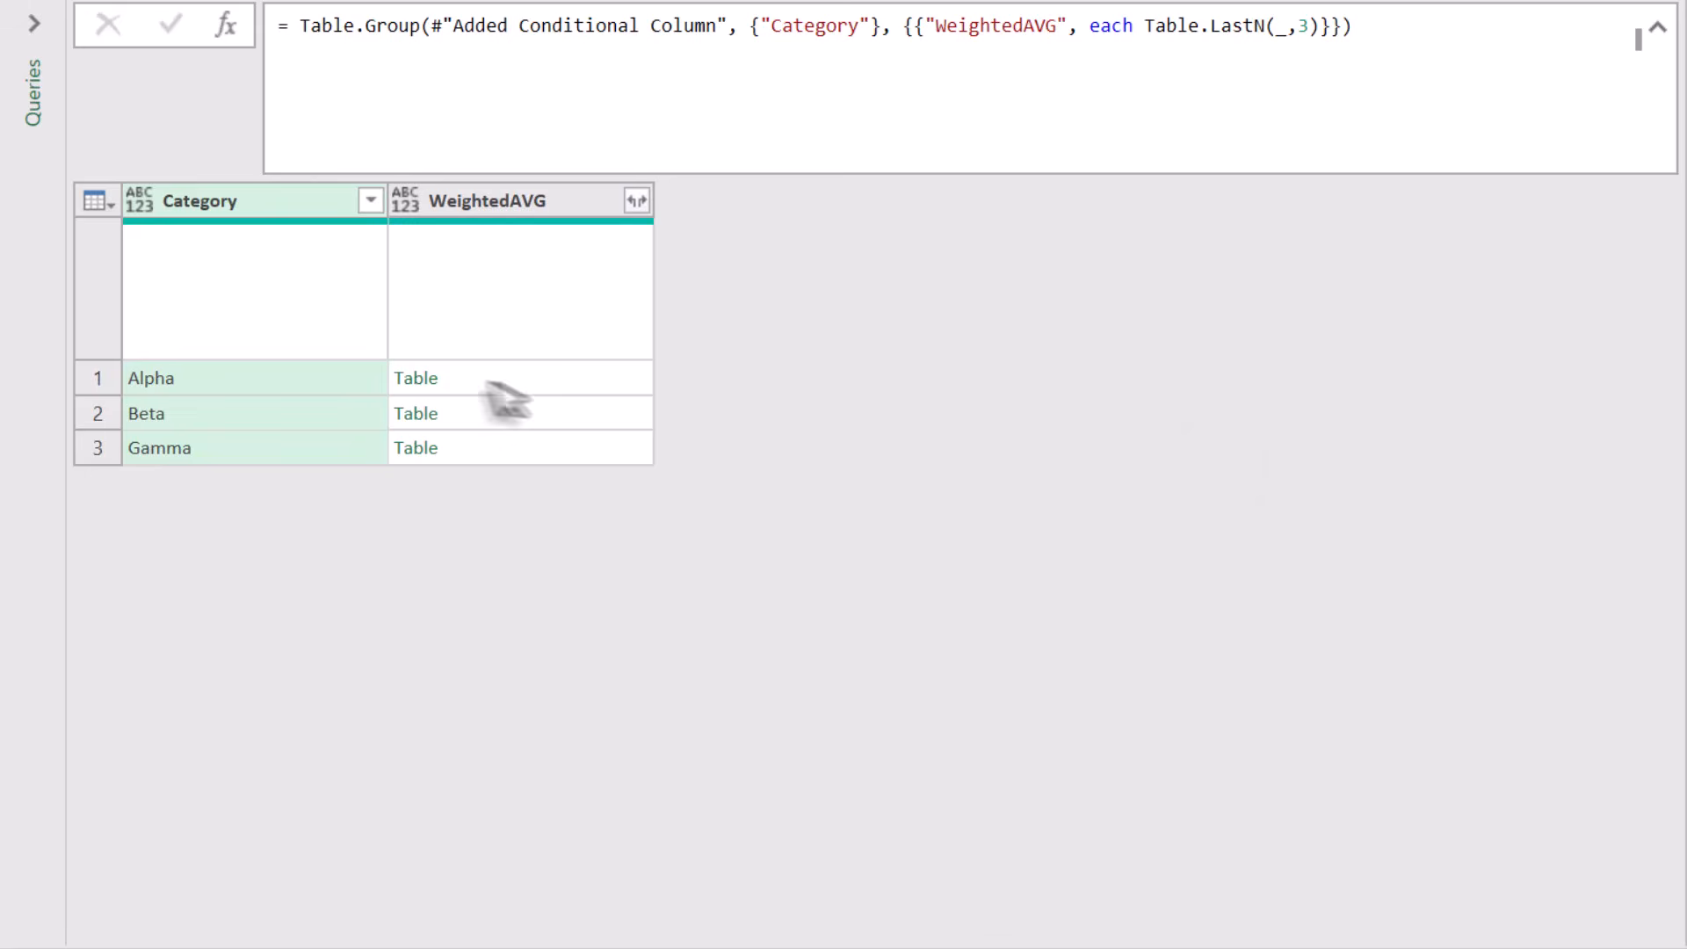
{"action": "left_click", "coordinate": [456, 377]}
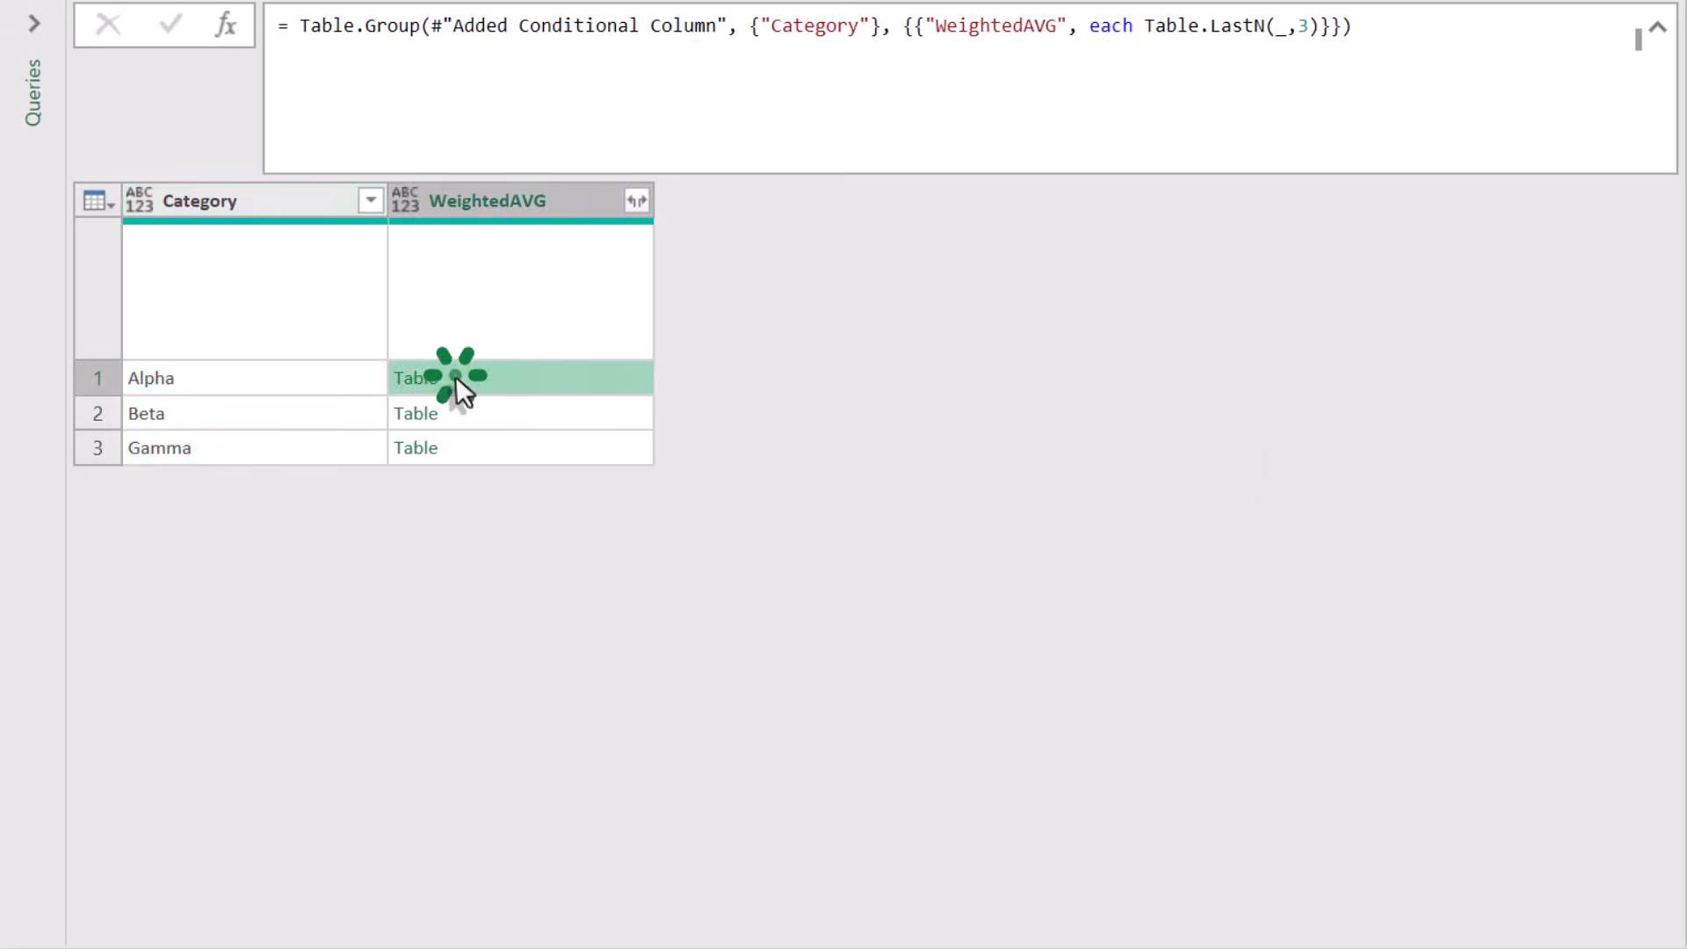
- Wrap the expression as List.Sum(Table.LastN(_,3)[Amount]) to total the last three amounts
{"action": "left_click", "coordinate": [1144, 25]}
{"action": "type", "text": "List.Sum"}
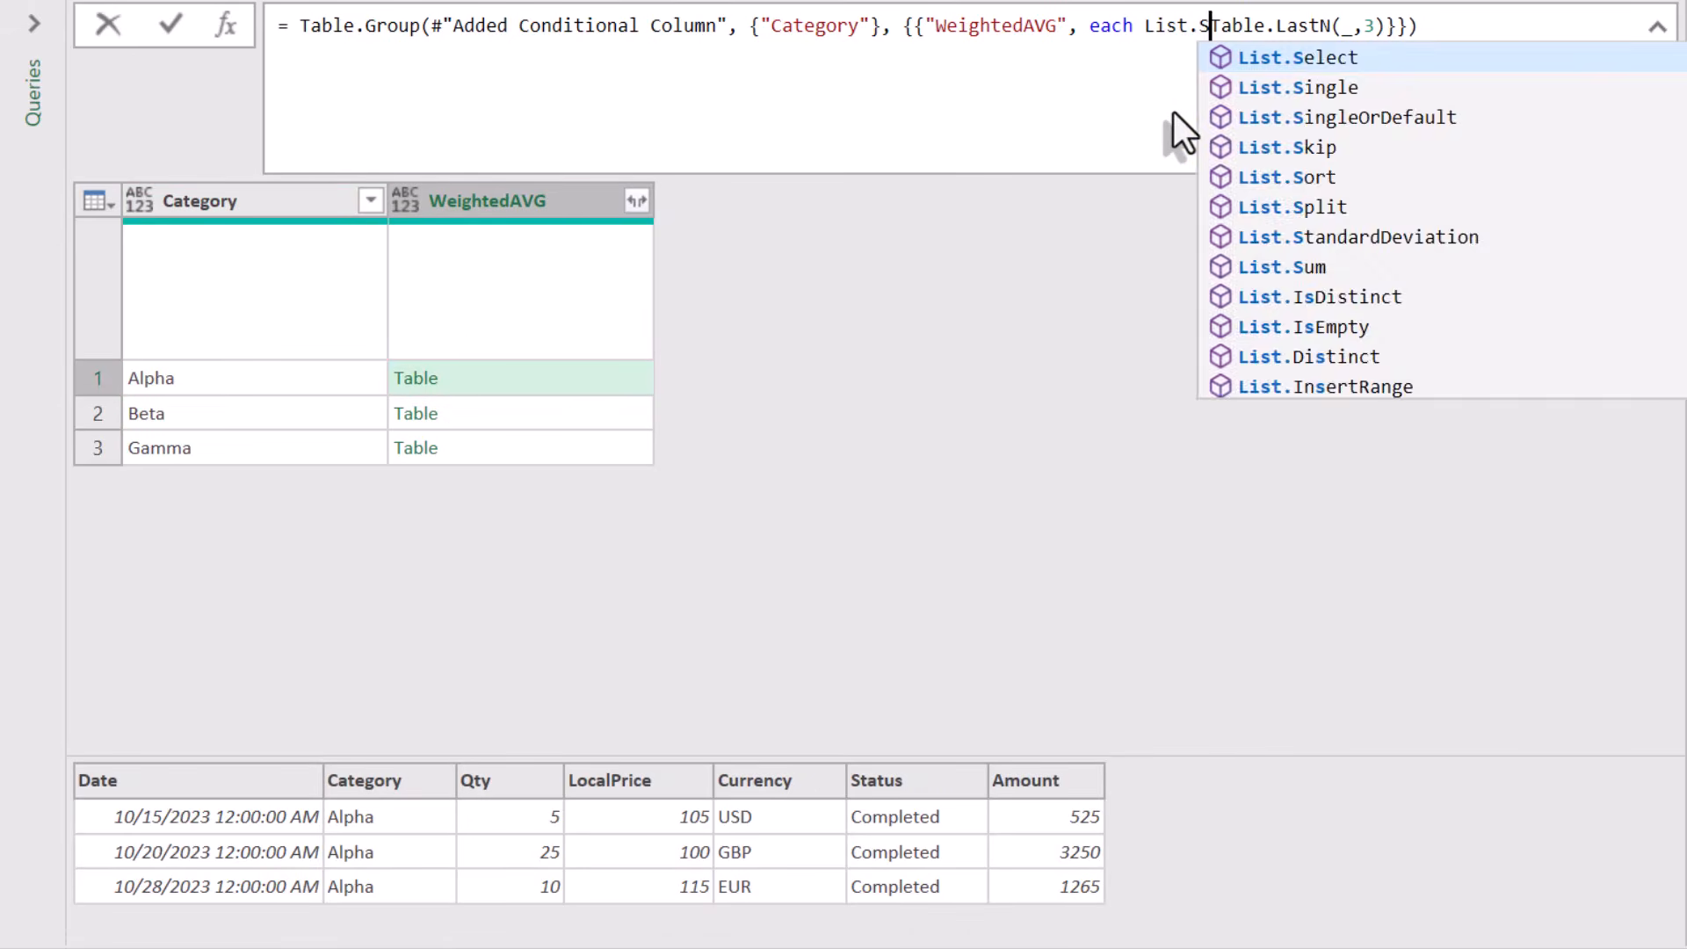
{"action": "type", "text": "("}
{"action": "key", "text": "Right"}
{"action": "key", "text": "Right"}
{"action": "key", "text": "Right"}
{"action": "key", "text": "Right"}
{"action": "key", "text": "Right"}
{"action": "key", "text": "Right"}
{"action": "key", "text": "Right"}
{"action": "key", "text": "Right"}
{"action": "key", "text": "Right"}
{"action": "key", "text": "Right"}
{"action": "key", "text": "Right"}
{"action": "key", "text": "Right"}
{"action": "key", "text": "Right"}
{"action": "key", "text": "Right"}
{"action": "key", "text": "Right"}
{"action": "key", "text": "Right"}
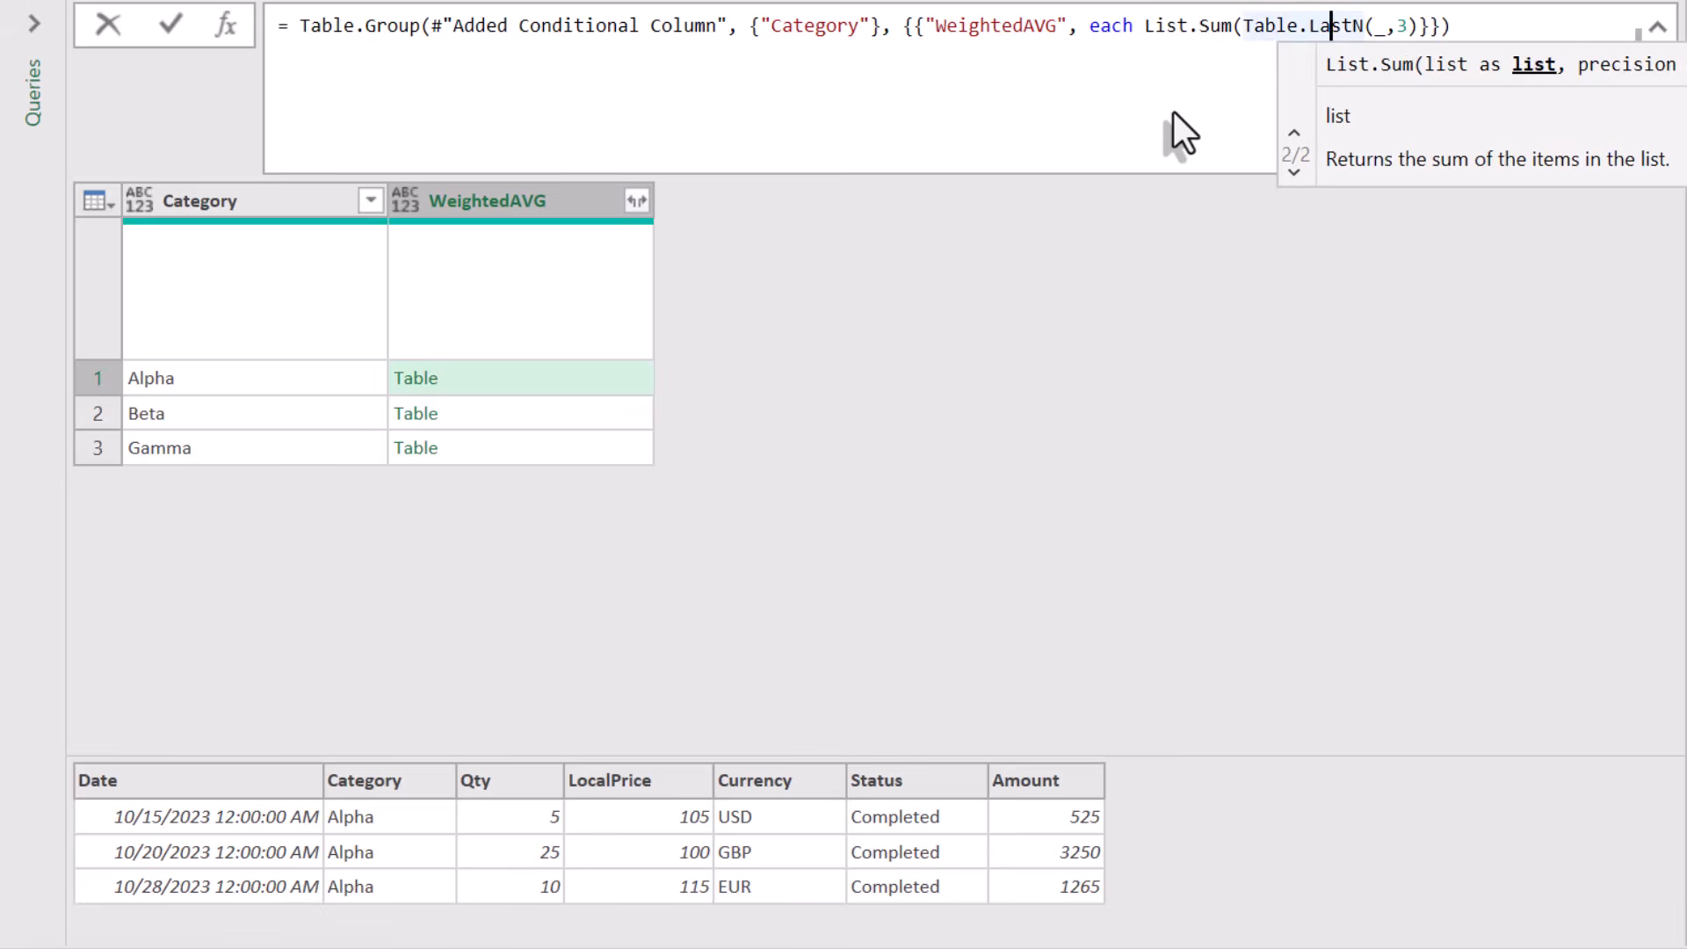
{"action": "type", "text": ")[Amount]"}
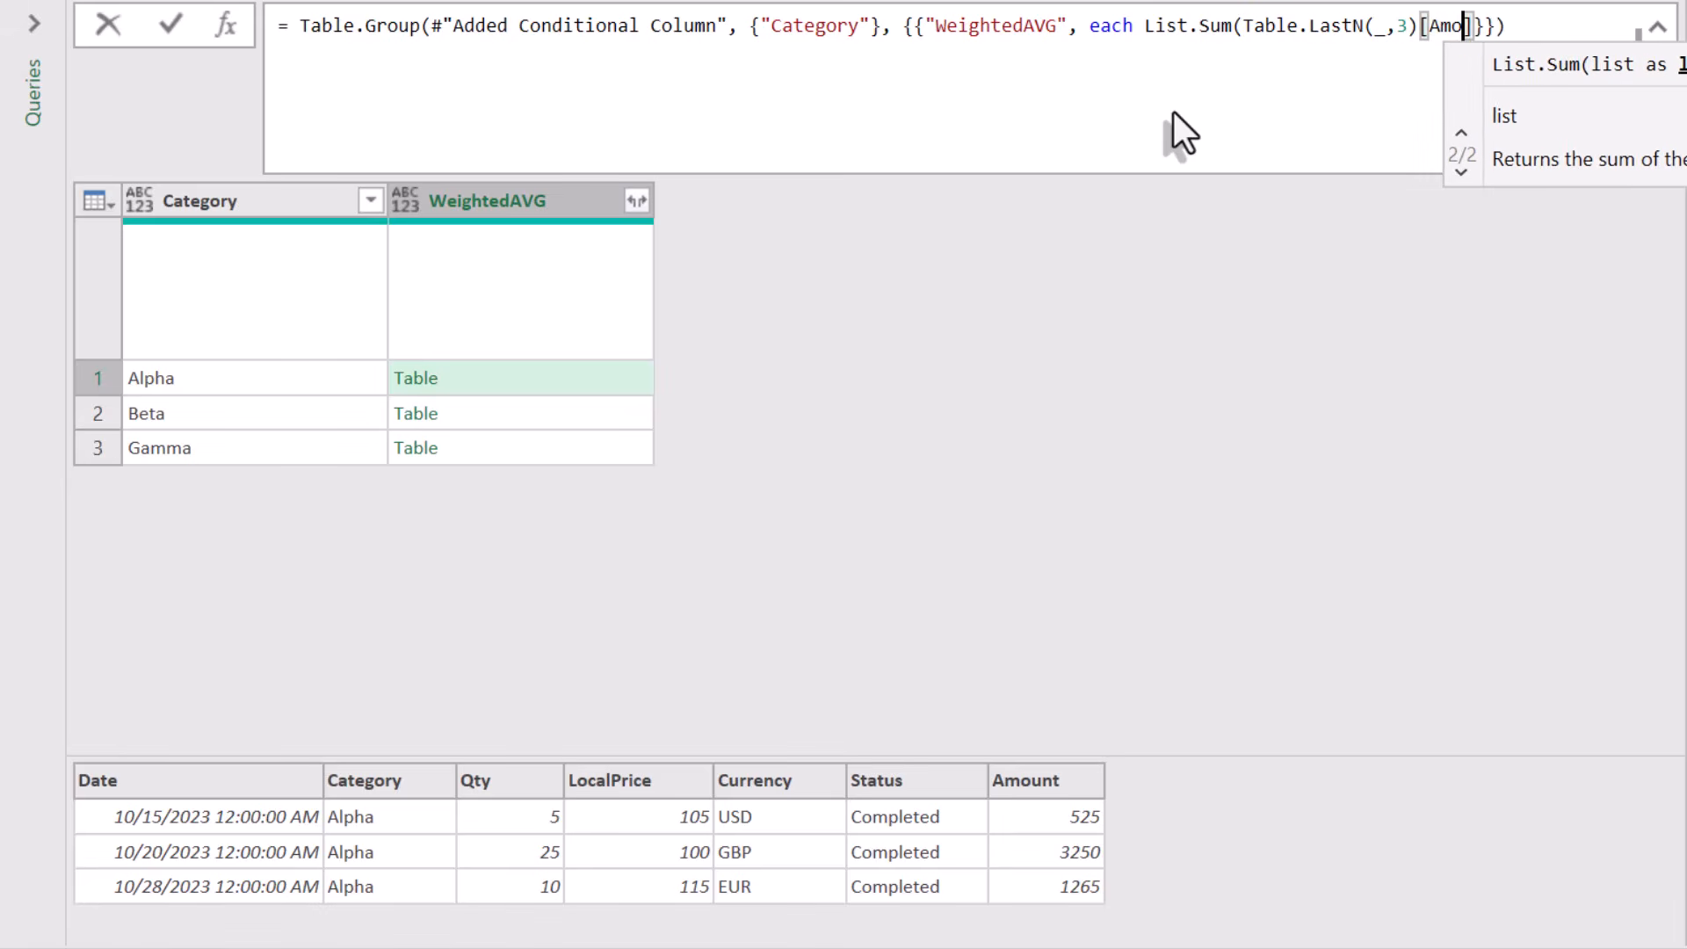
{"action": "type", "text": ")"}
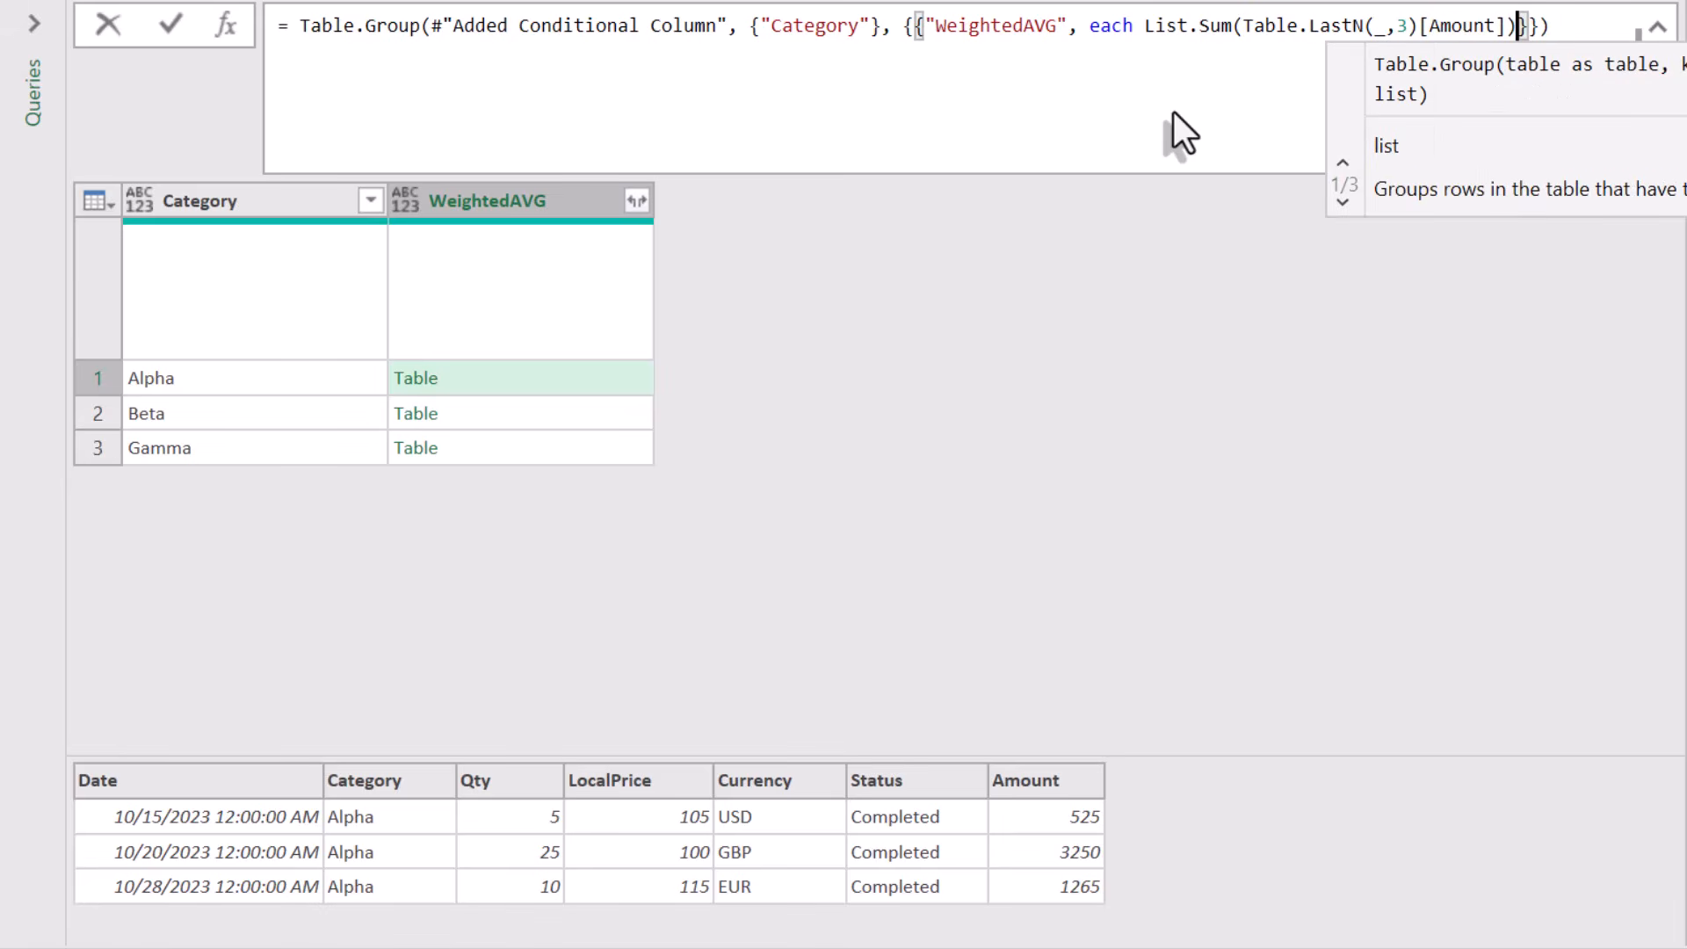
{"action": "key", "text": "Return"}
- Divide the amount sum by a copied List.Sum of the last three rows' Qty
{"action": "left_click_drag", "start_coordinate": [1518, 25], "coordinate": [1144, 20]}
{"action": "key", "text": "ctrl+c"}
{"action": "left_click", "coordinate": [1521, 26]}
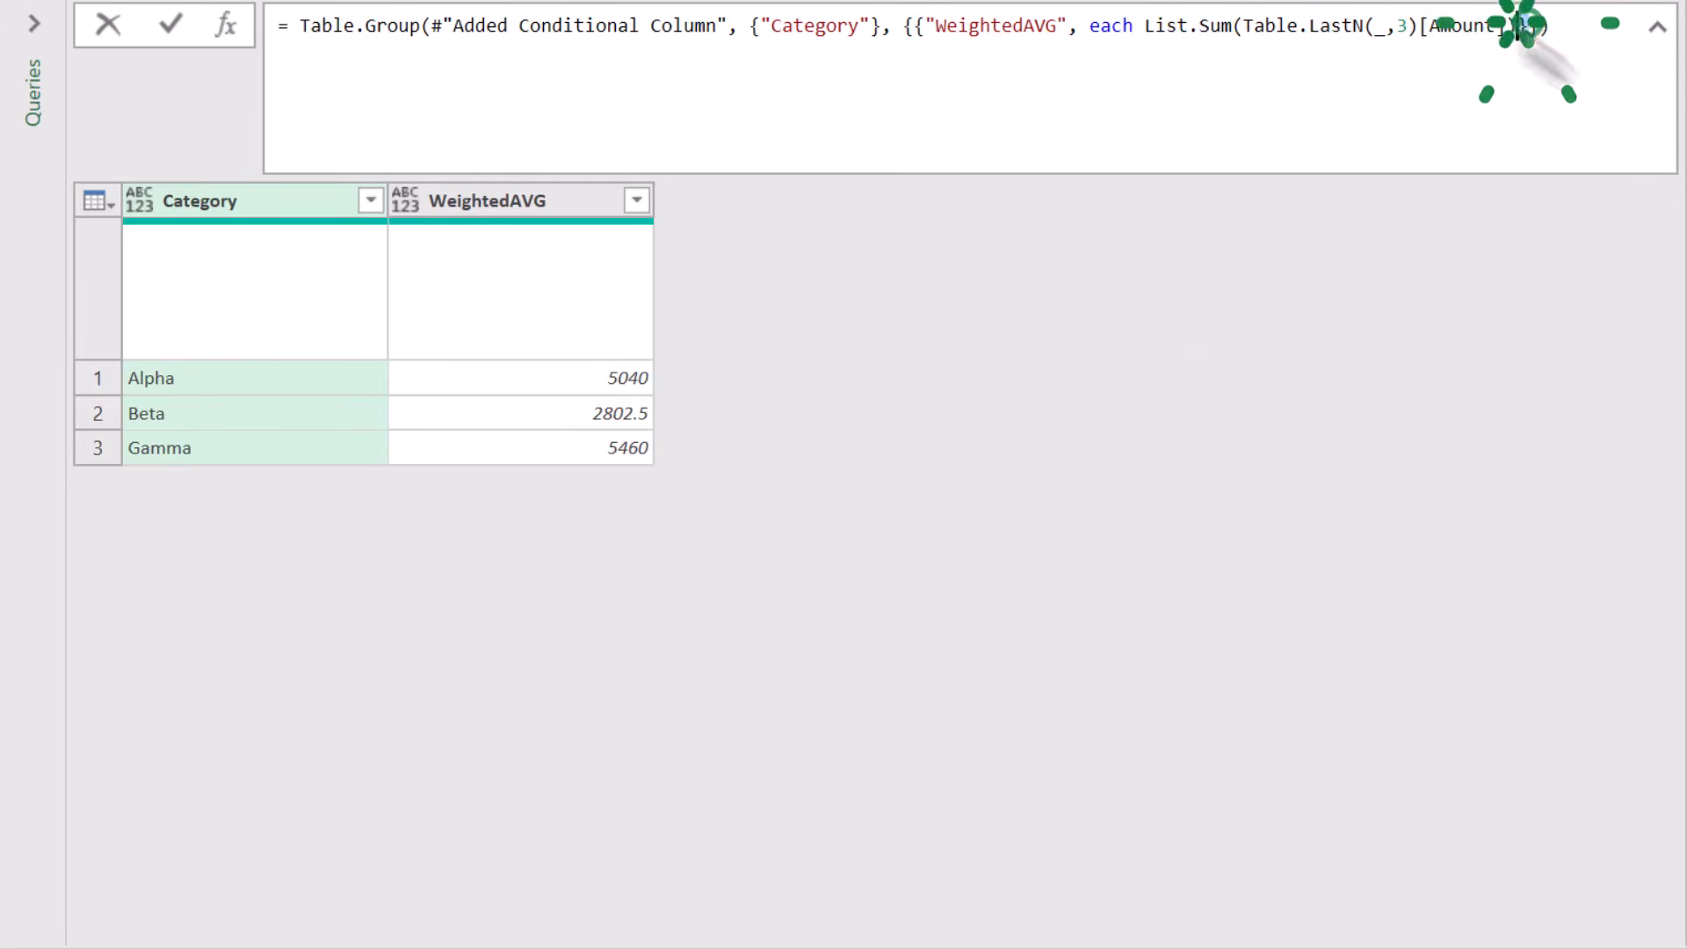
{"action": "type", "text": "/"}
{"action": "key", "text": "ctrl+v"}
{"action": "key", "text": "Left"}
{"action": "key", "text": "Left"}
{"action": "key", "text": "Left"}
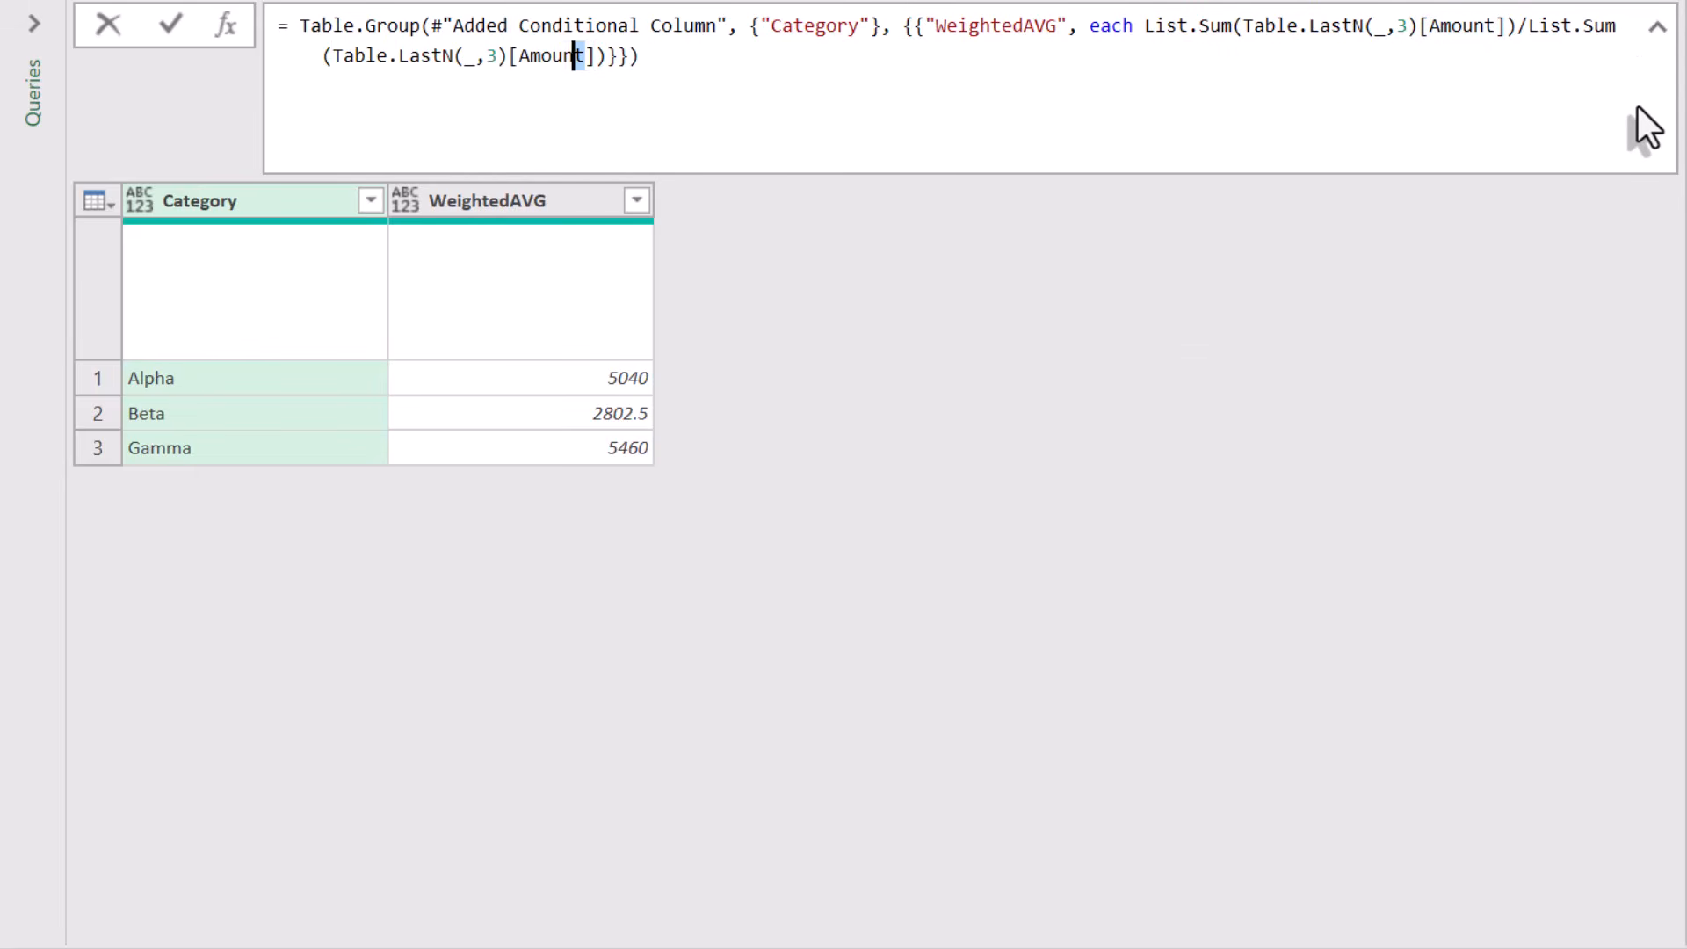
{"action": "type", "text": "Qty"}
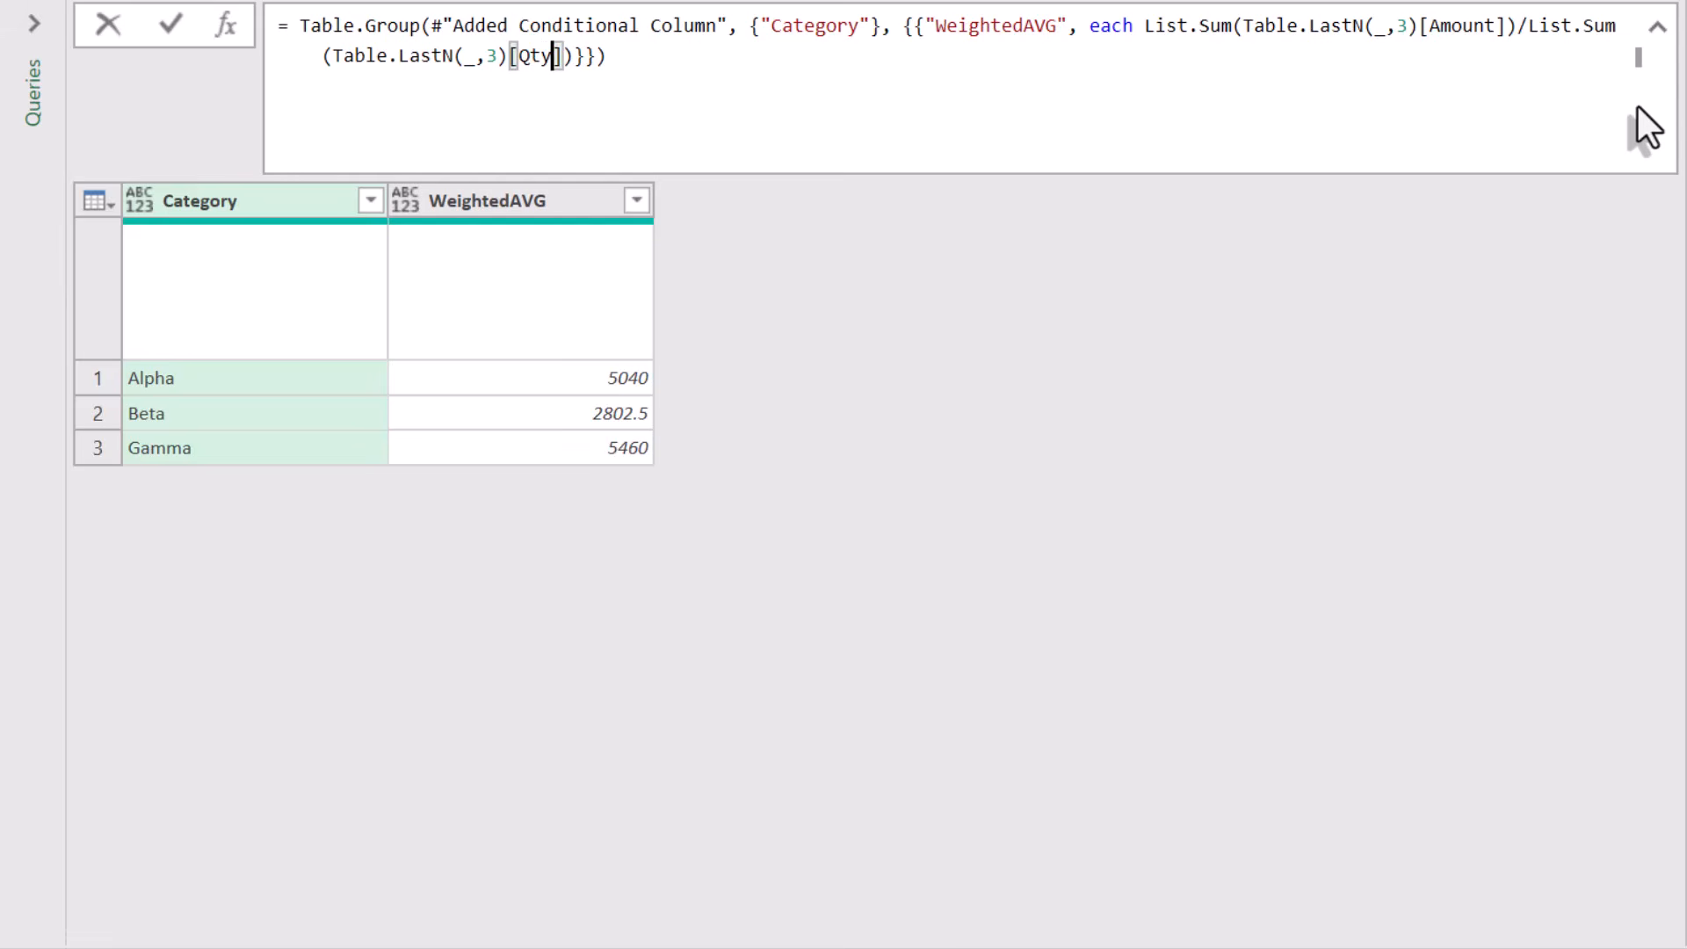
{"action": "key", "text": "Return"}
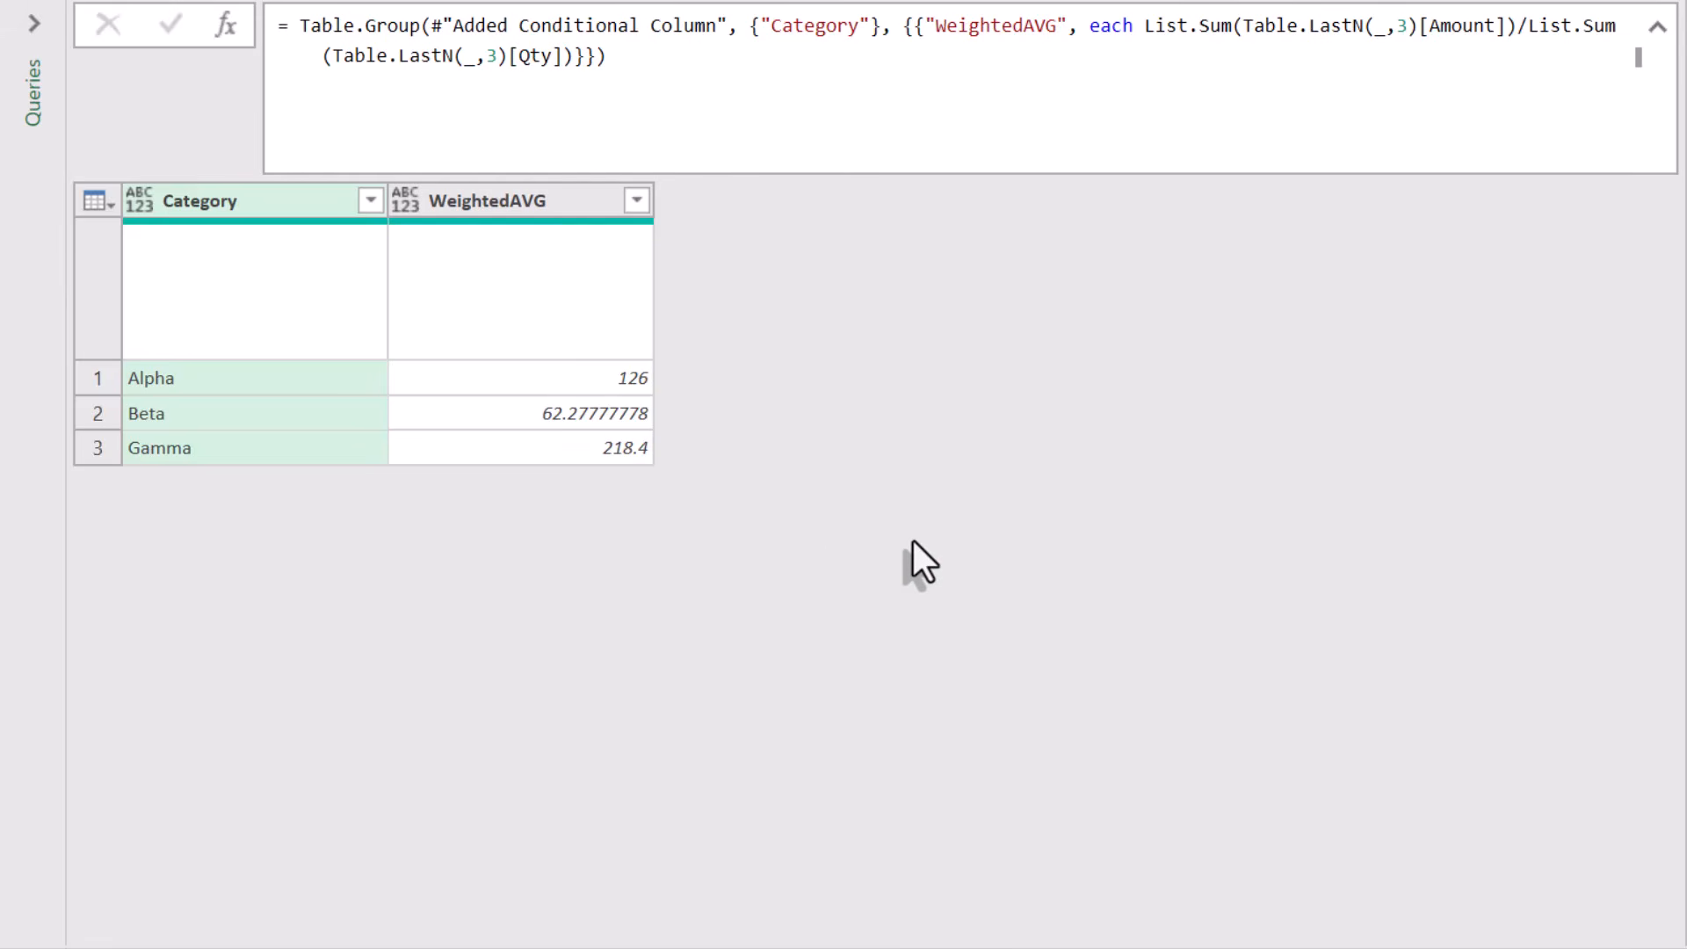
- Introduce a let variable Last3 = Table.LastN(_,3) in the grouped expression
{"action": "left_click", "coordinate": [1135, 26]}
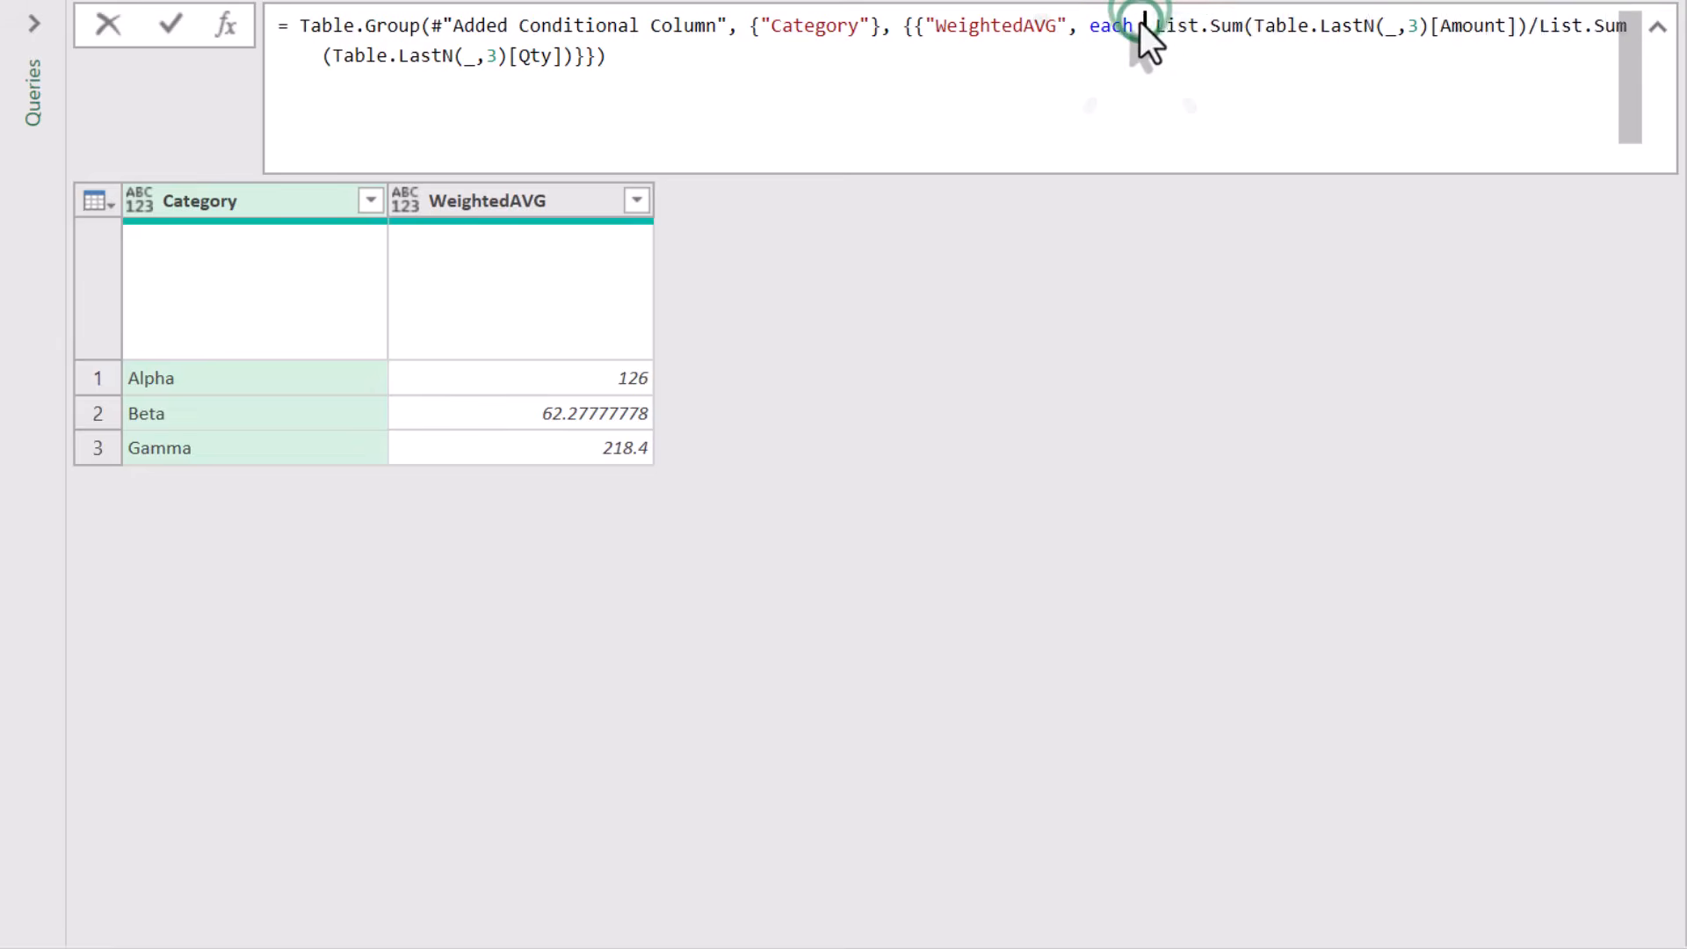
{"action": "type", "text": "let"}
{"action": "type", "text": "Last3 ="}
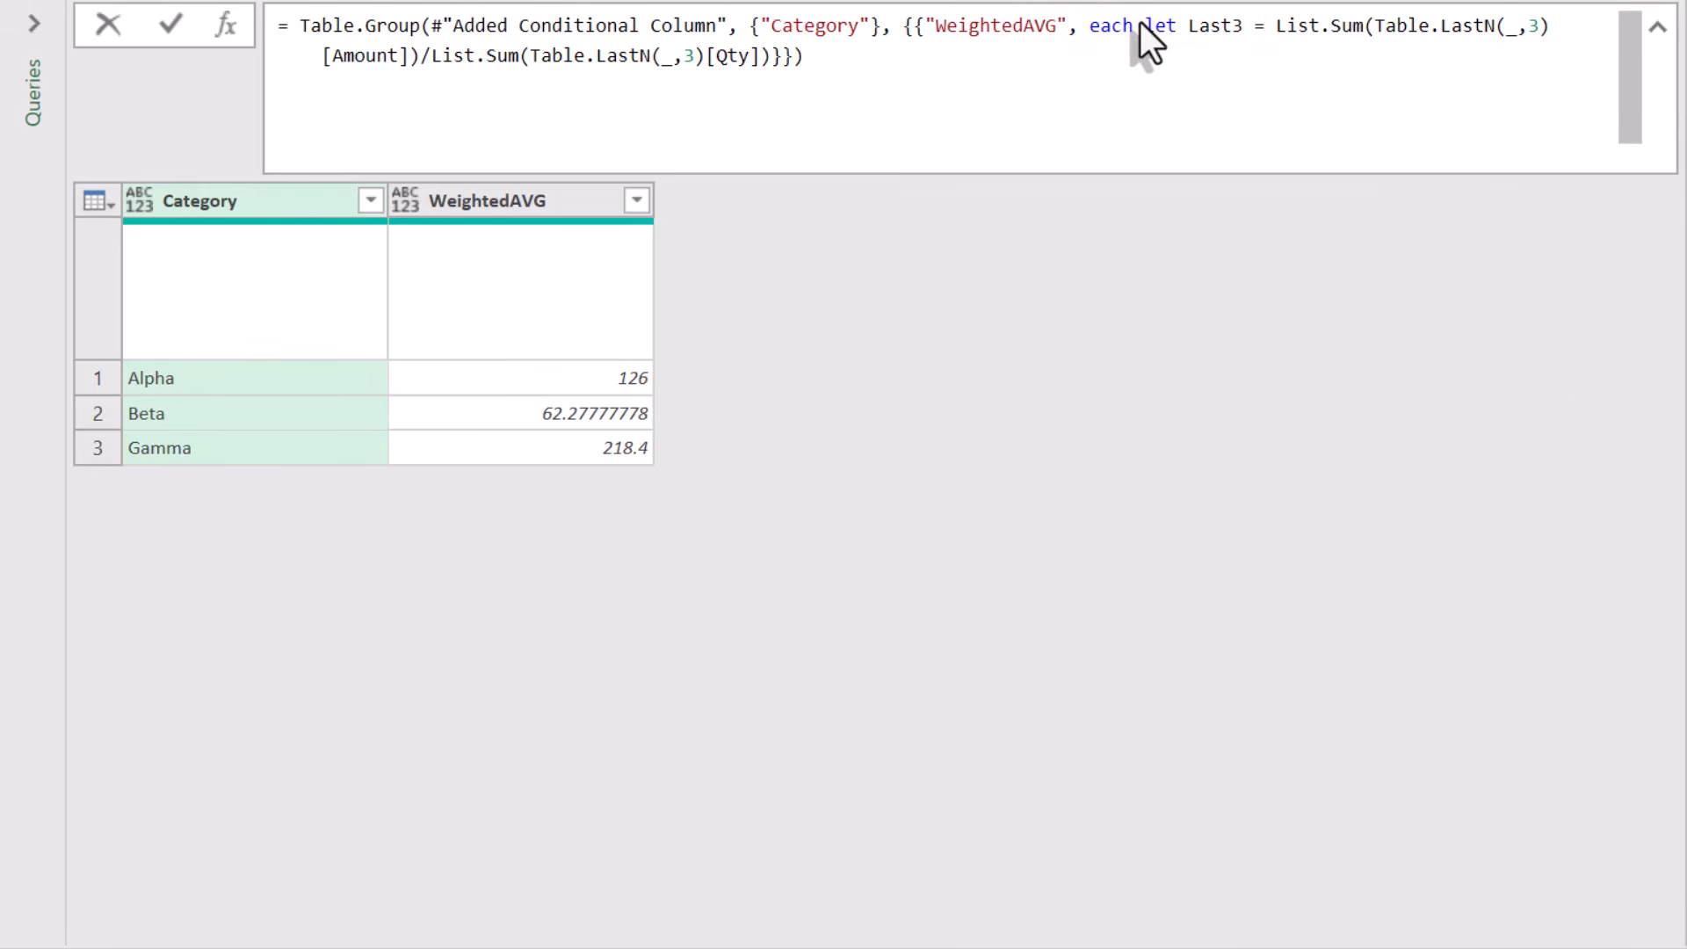
{"action": "left_click_drag", "start_coordinate": [1375, 27], "coordinate": [1269, 23]}
{"action": "type", "text": "in List.Sum("}
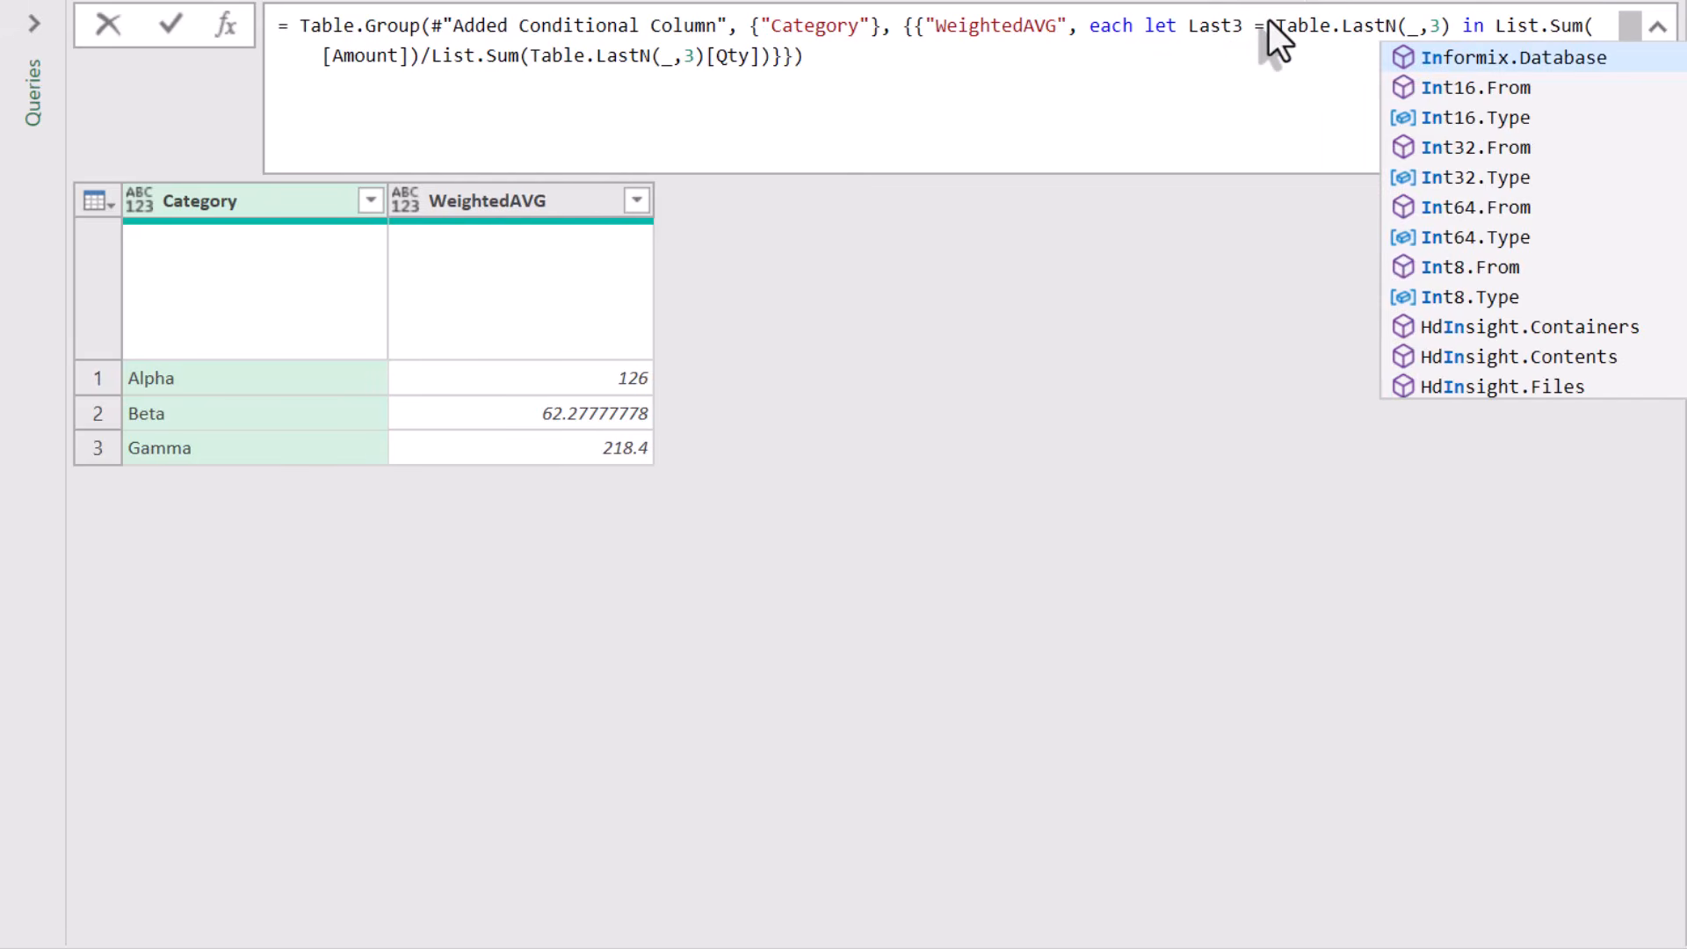
- Replace both Table.LastN(_,3) references inside the sums with Last3 and commit the formula
{"action": "double_click", "coordinate": [1232, 29]}
{"action": "key", "text": "ctrl+c"}
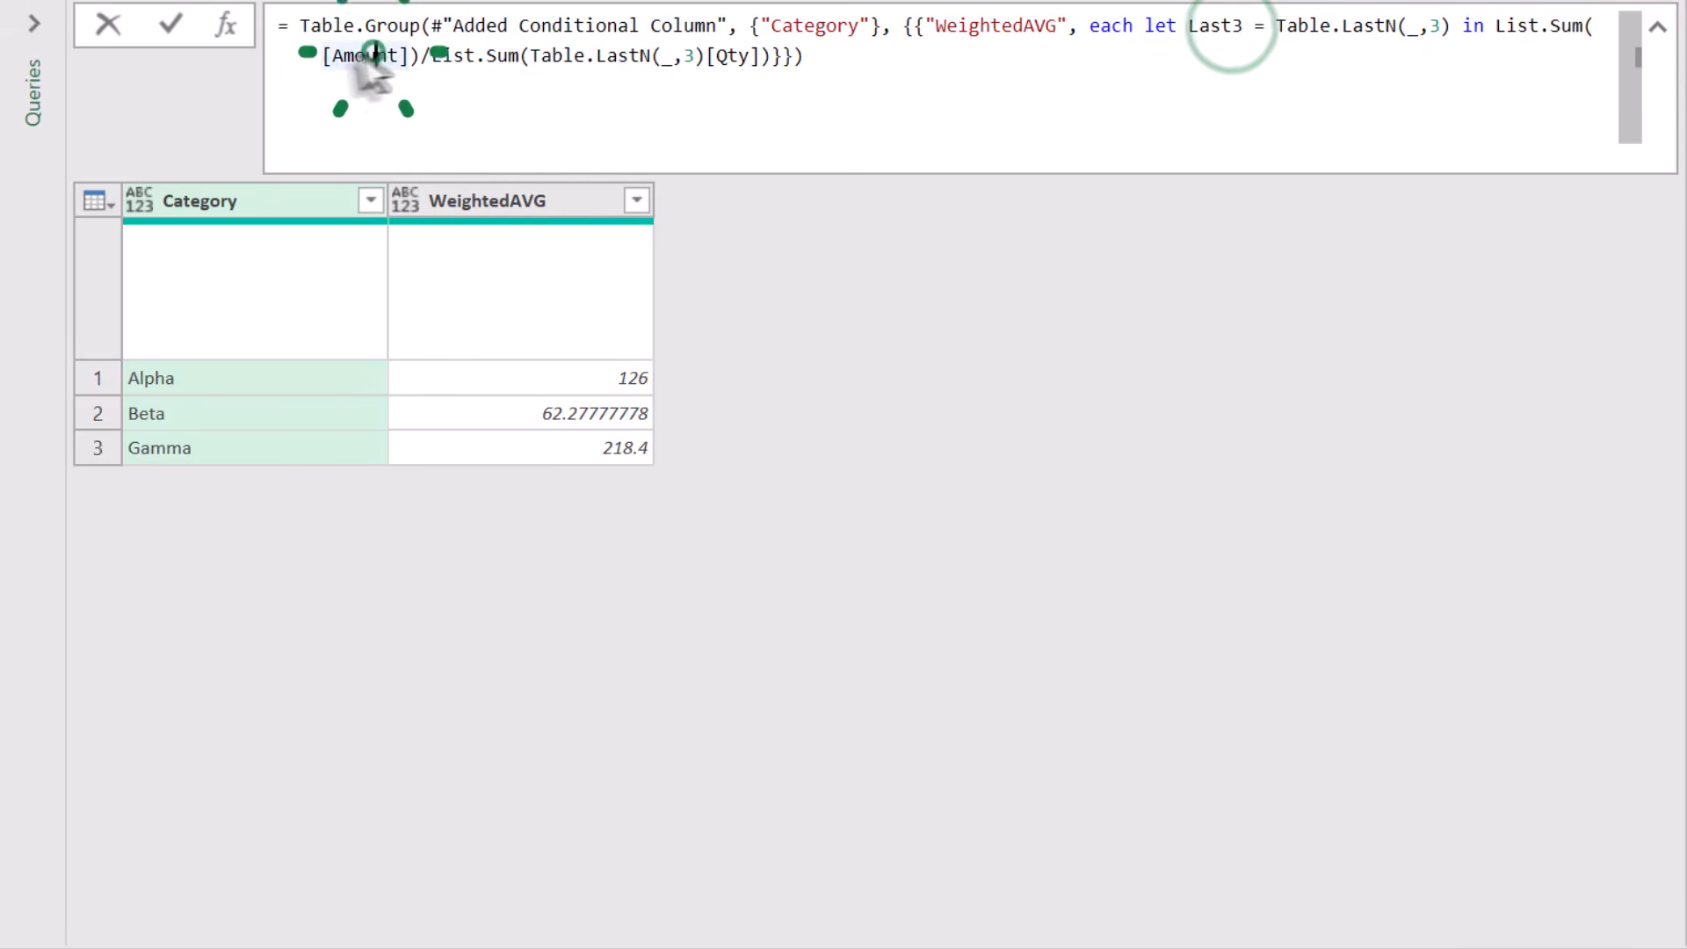
{"action": "left_click", "coordinate": [323, 56]}
{"action": "key", "text": "ctrl+v"}
{"action": "left_click", "coordinate": [659, 58]}
{"action": "left_click_drag", "start_coordinate": [594, 56], "coordinate": [766, 58]}
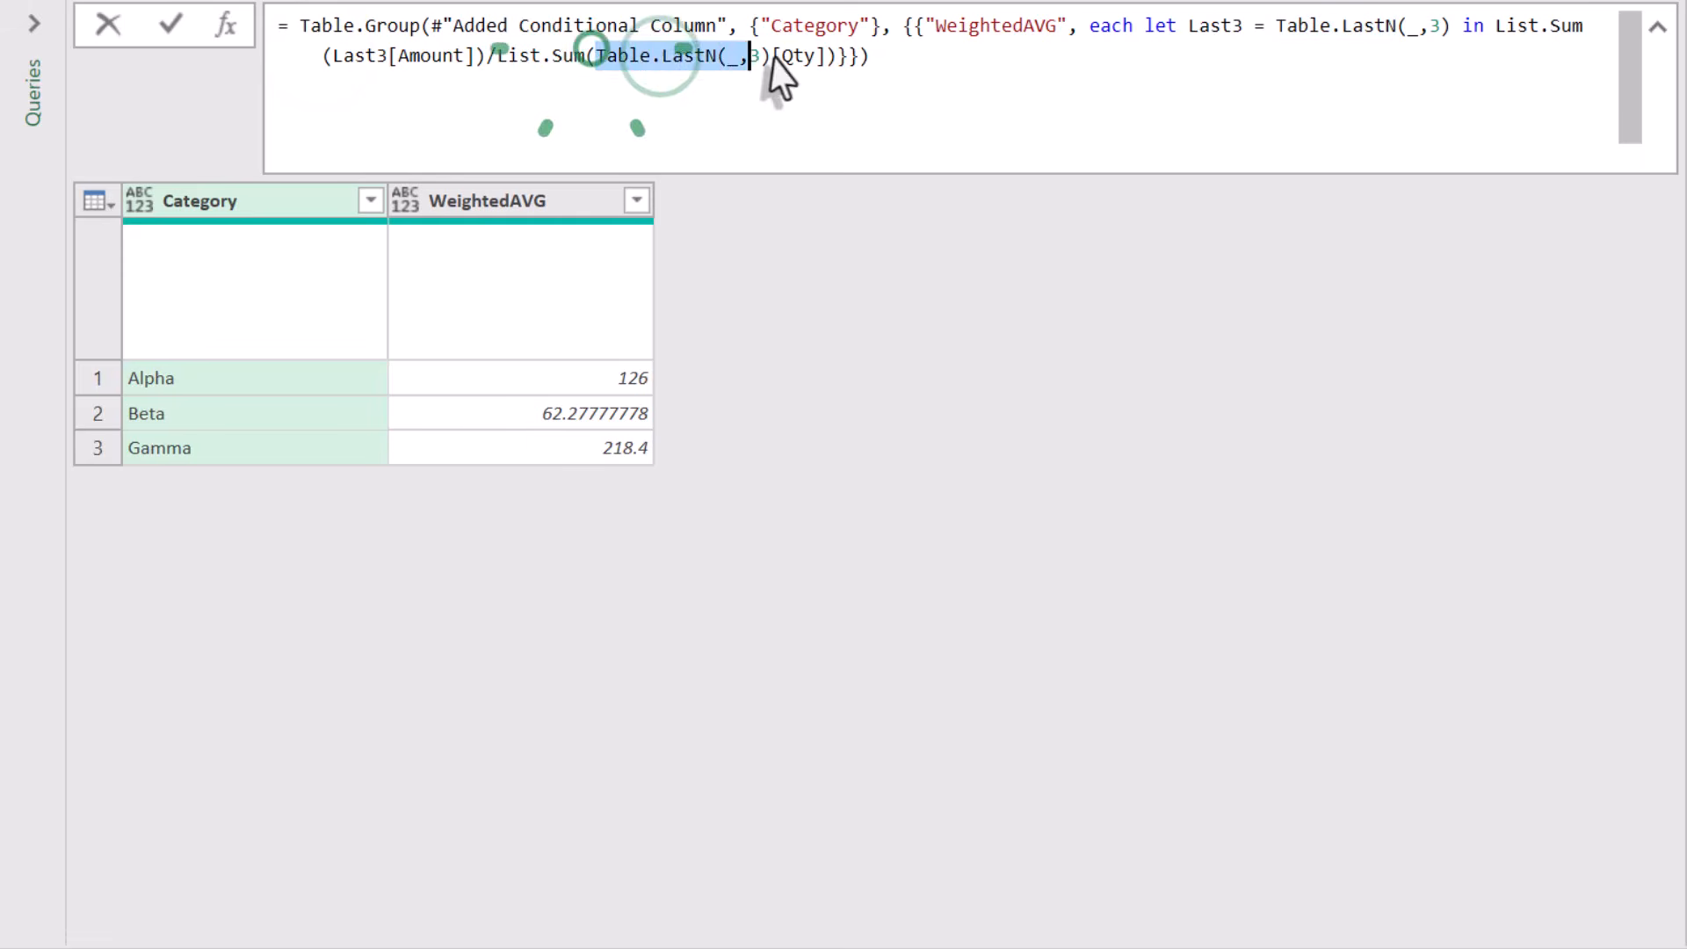
{"action": "key", "text": "ctrl+v"}
{"action": "left_click", "coordinate": [905, 380]}
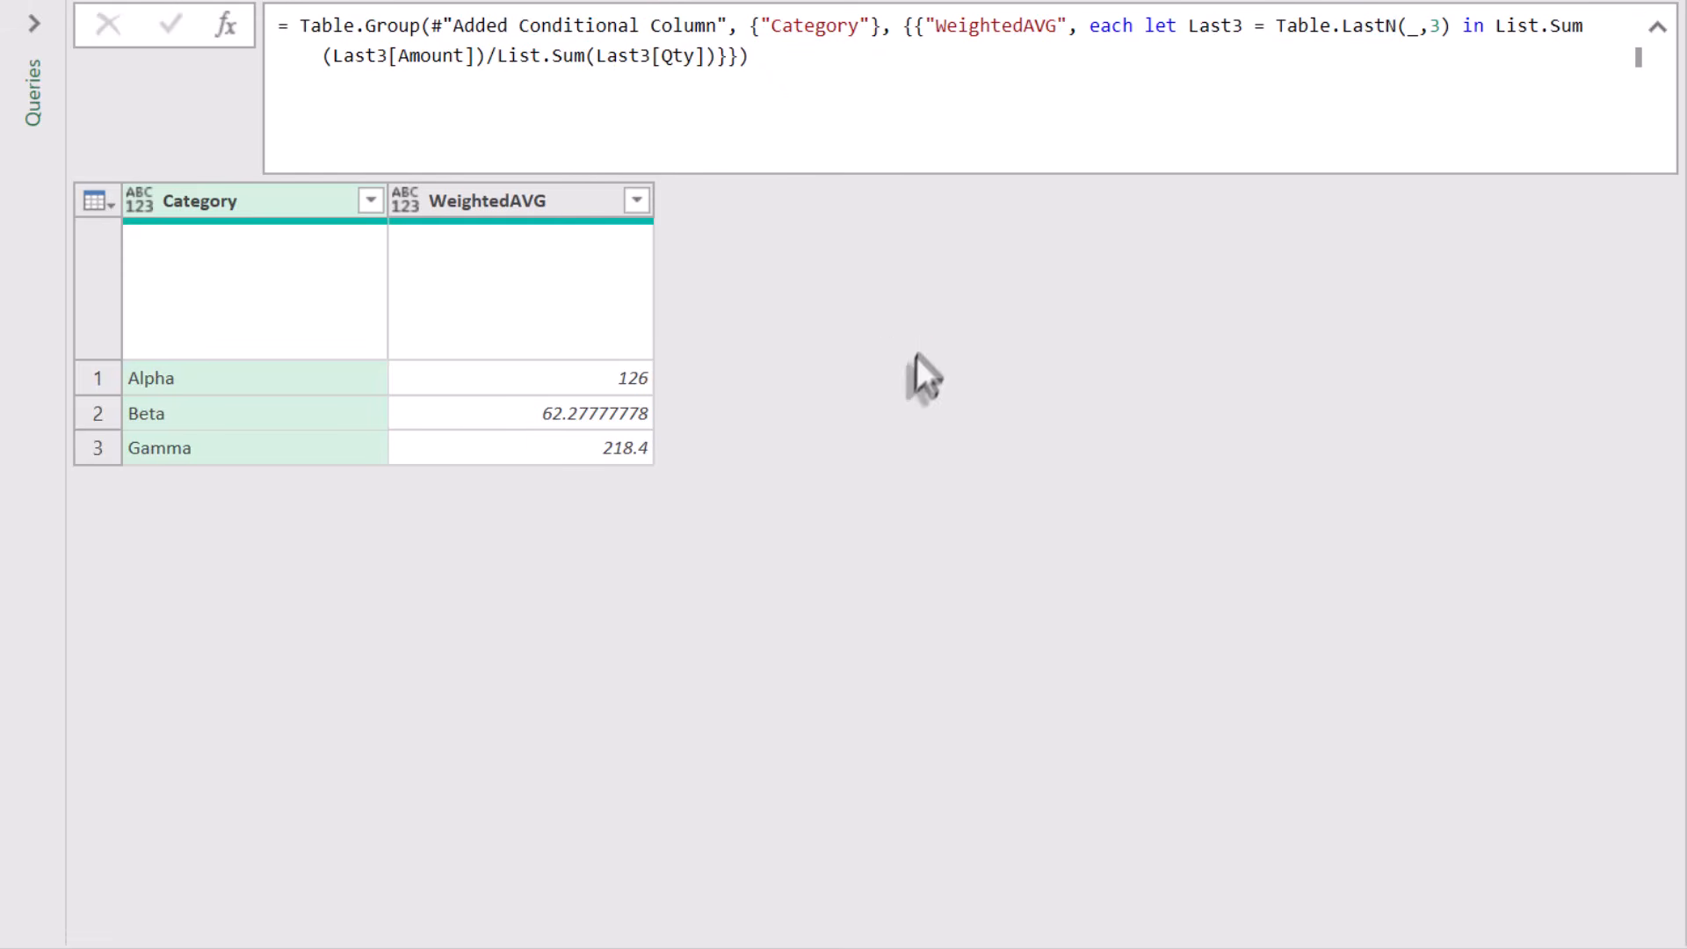